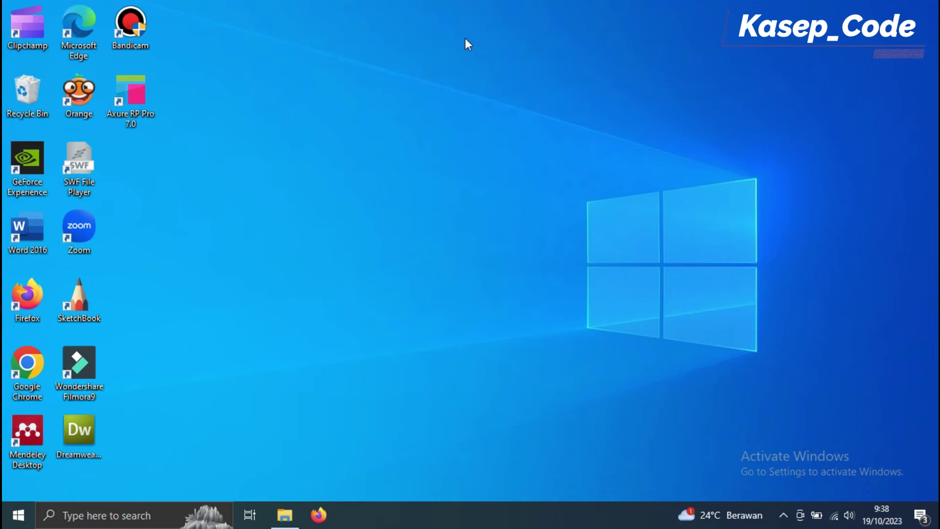
Step: Refresh the desktop several times
{"action": "right_click", "coordinate": [607, 24]}
{"action": "left_click", "coordinate": [655, 69]}
{"action": "right_click", "coordinate": [658, 61]}
{"action": "left_click", "coordinate": [699, 103]}
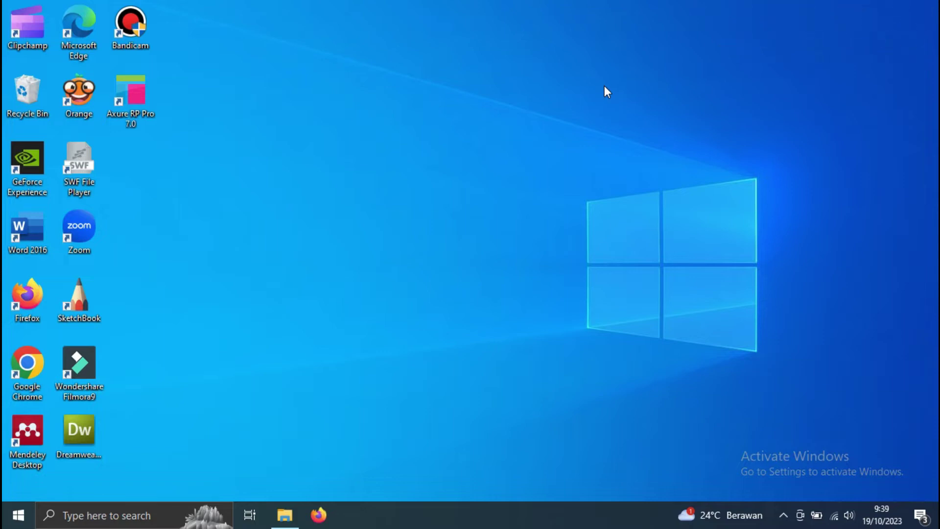
{"action": "right_click", "coordinate": [636, 71]}
{"action": "left_click", "coordinate": [676, 112]}
{"action": "right_click", "coordinate": [665, 12]}
{"action": "left_click", "coordinate": [690, 52]}
{"action": "right_click", "coordinate": [667, 7]}
{"action": "left_click", "coordinate": [693, 44]}
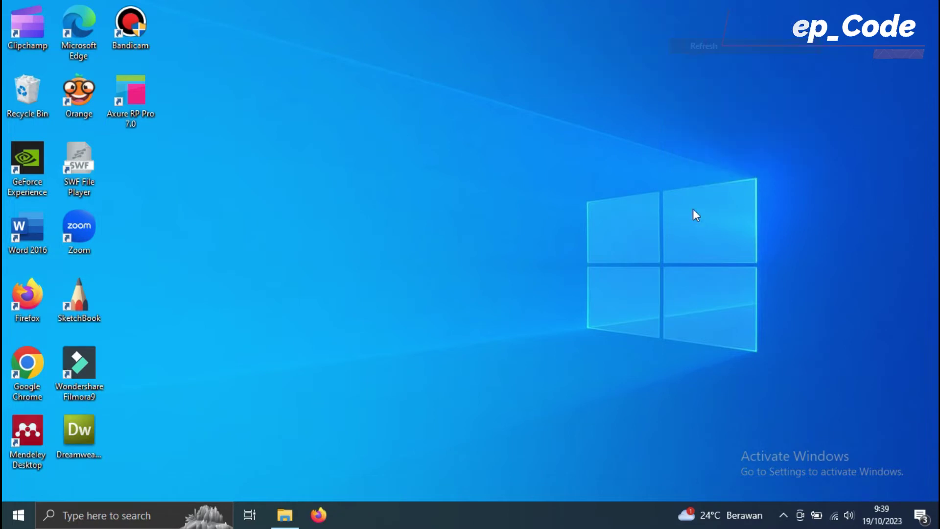
Step: Extract spk_maut.rar into the Documents folder
{"action": "left_click", "coordinate": [284, 513]}
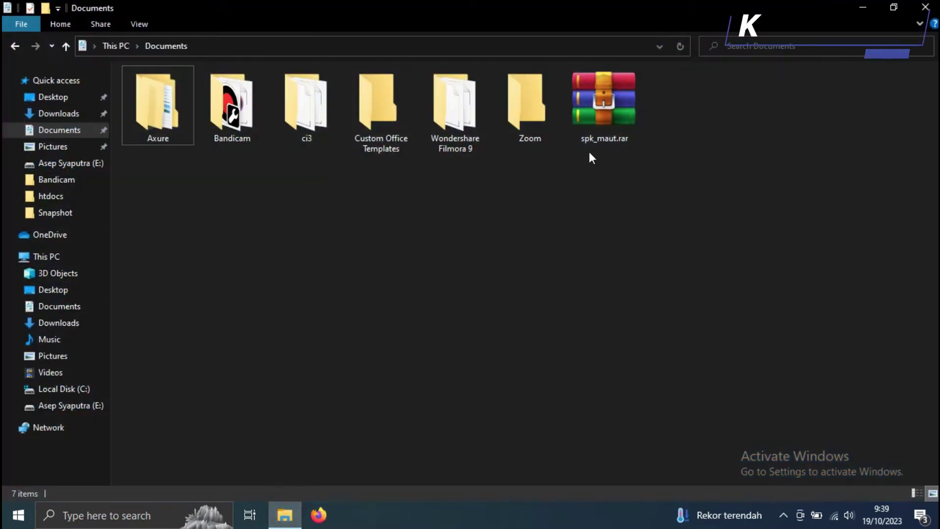
{"action": "left_click", "coordinate": [627, 159]}
{"action": "left_click", "coordinate": [615, 123]}
{"action": "right_click", "coordinate": [611, 133]}
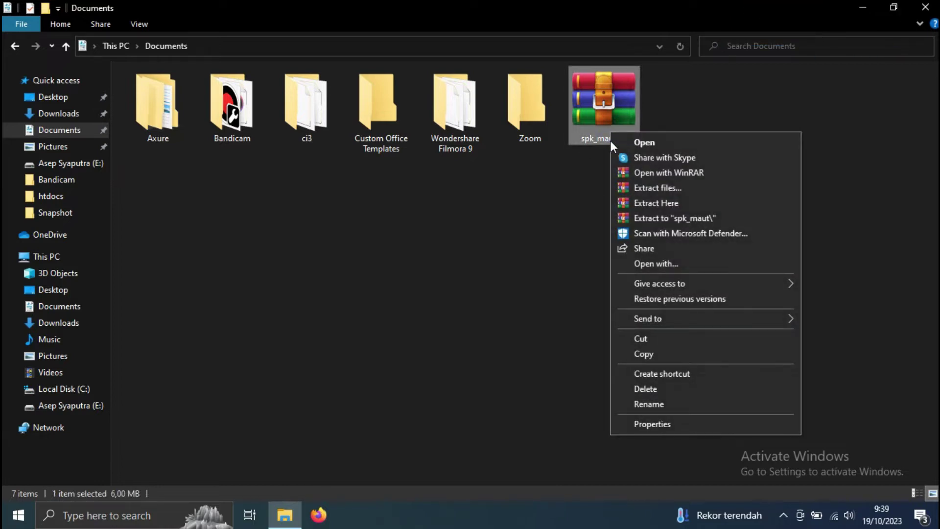
{"action": "left_click", "coordinate": [680, 205]}
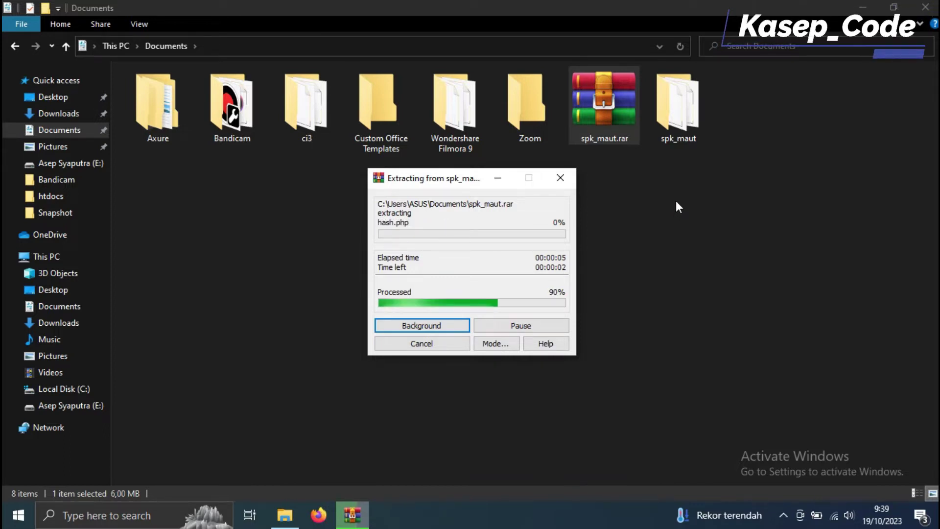
Step: Move the extracted spk_maut folder into C:\xampp\htdocs
{"action": "key", "text": "Right"}
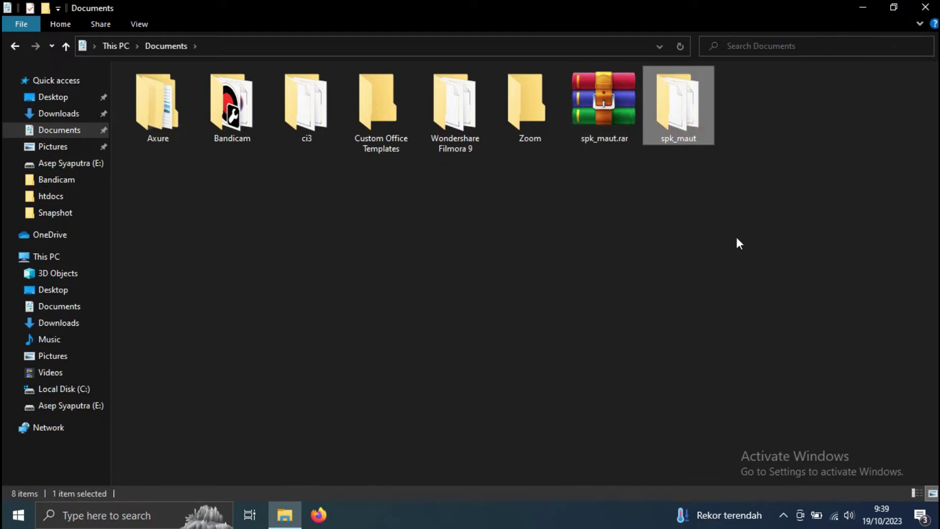
{"action": "mouse_move", "coordinate": [683, 135]}
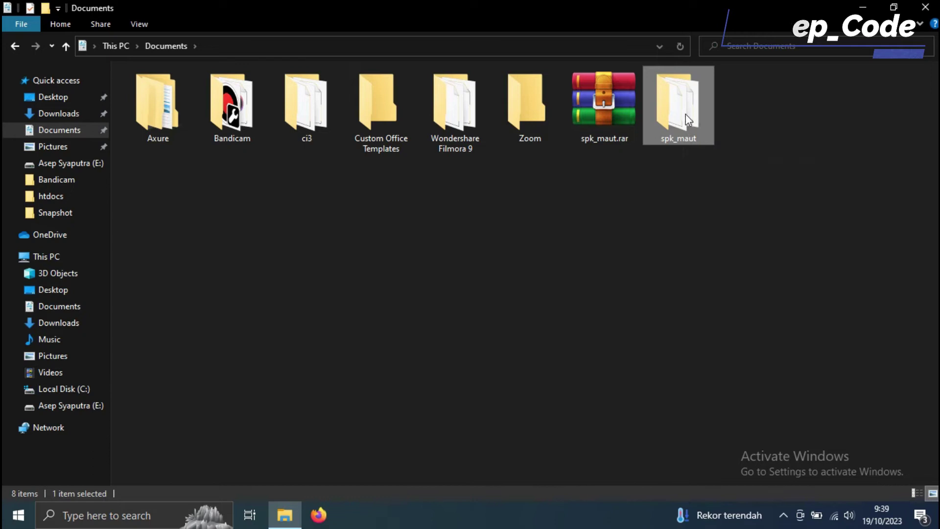
{"action": "right_click", "coordinate": [686, 114]}
{"action": "left_click", "coordinate": [725, 340]}
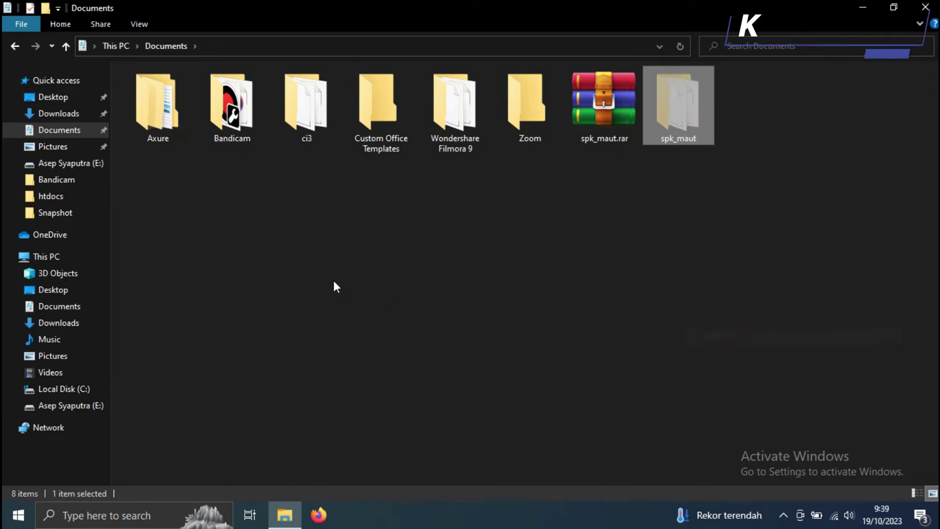
{"action": "left_click", "coordinate": [64, 259]}
{"action": "double_click", "coordinate": [204, 212]}
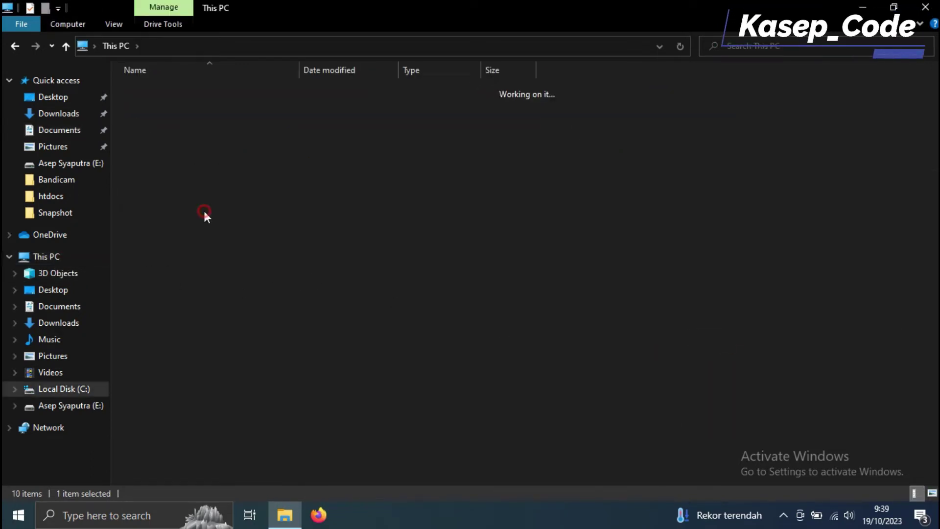
{"action": "double_click", "coordinate": [203, 226]}
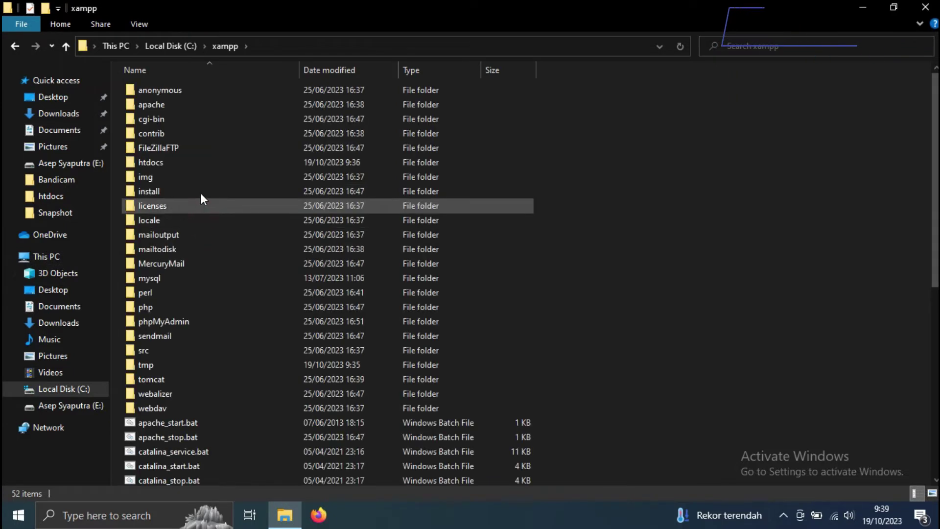
{"action": "double_click", "coordinate": [198, 166]}
{"action": "right_click", "coordinate": [575, 131]}
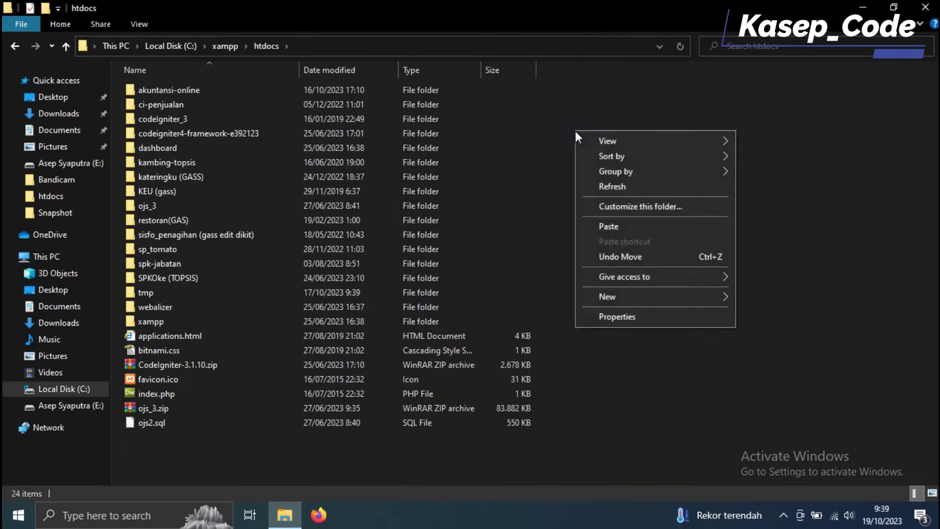
{"action": "left_click", "coordinate": [637, 227]}
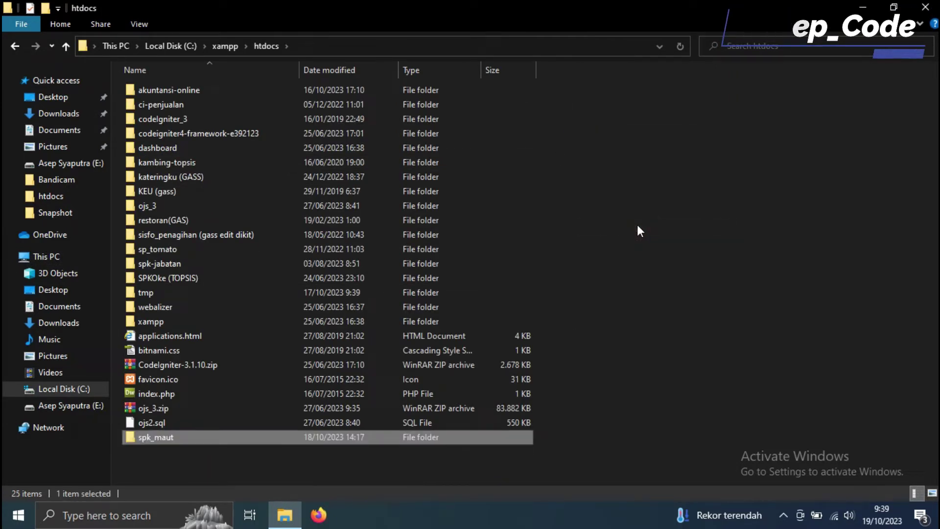
Step: Refresh the htdocs listing and open the spk_maut project folder
{"action": "right_click", "coordinate": [669, 210]}
{"action": "left_click", "coordinate": [705, 264]}
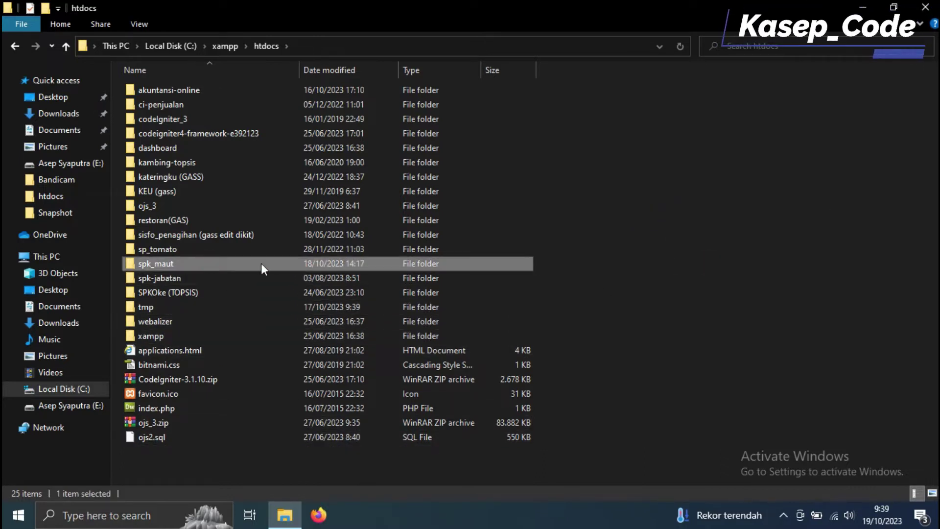
{"action": "double_click", "coordinate": [260, 263]}
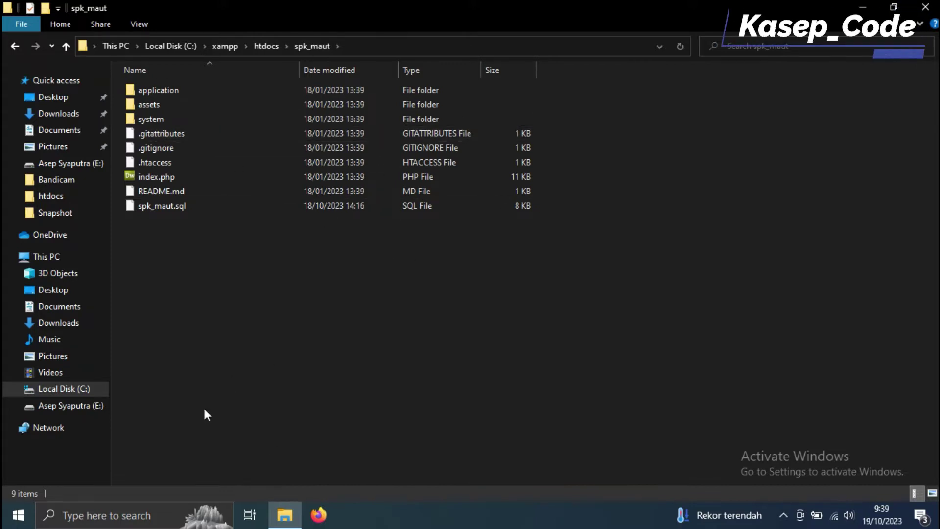
Step: Launch XAMPP Control Panel to confirm Apache and MySQL are running, then close it
{"action": "left_click", "coordinate": [108, 516]}
{"action": "type", "text": "xa"}
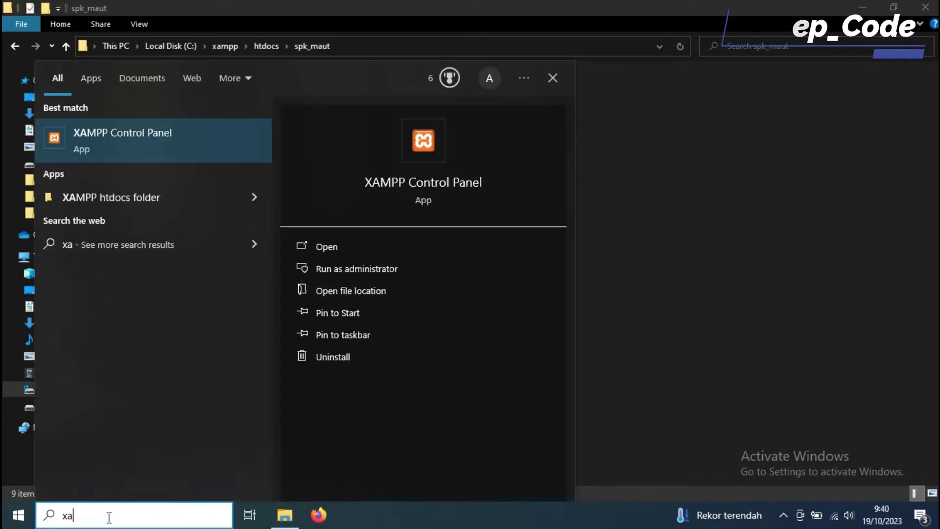
{"action": "type", "text": "mpp"}
{"action": "left_click", "coordinate": [104, 144]}
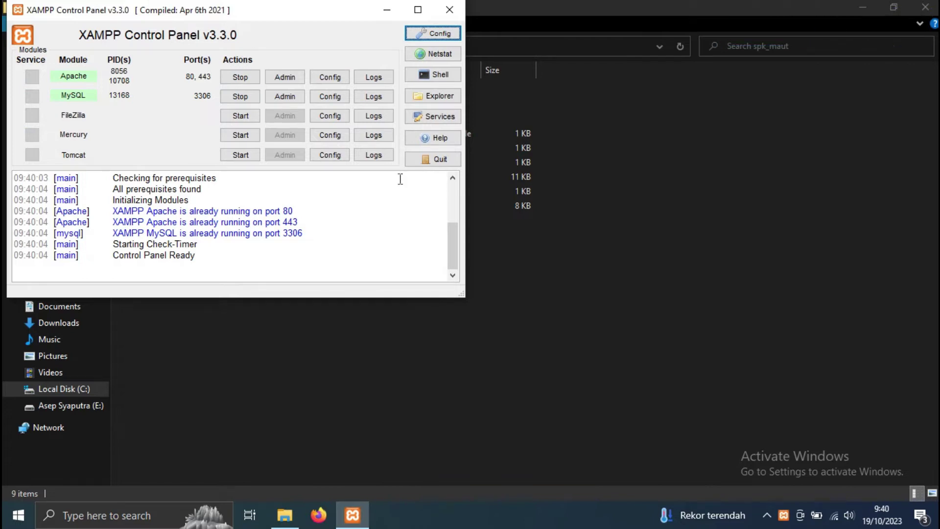
{"action": "left_click", "coordinate": [449, 10]}
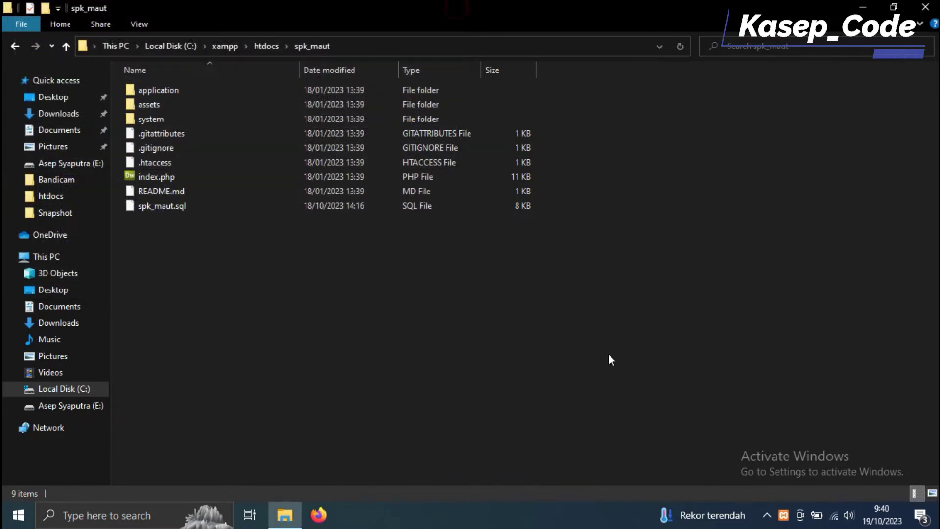
Step: Minimize File Explorer and refresh the desktop
{"action": "left_click", "coordinate": [862, 10]}
{"action": "right_click", "coordinate": [555, 3]}
{"action": "left_click", "coordinate": [583, 43]}
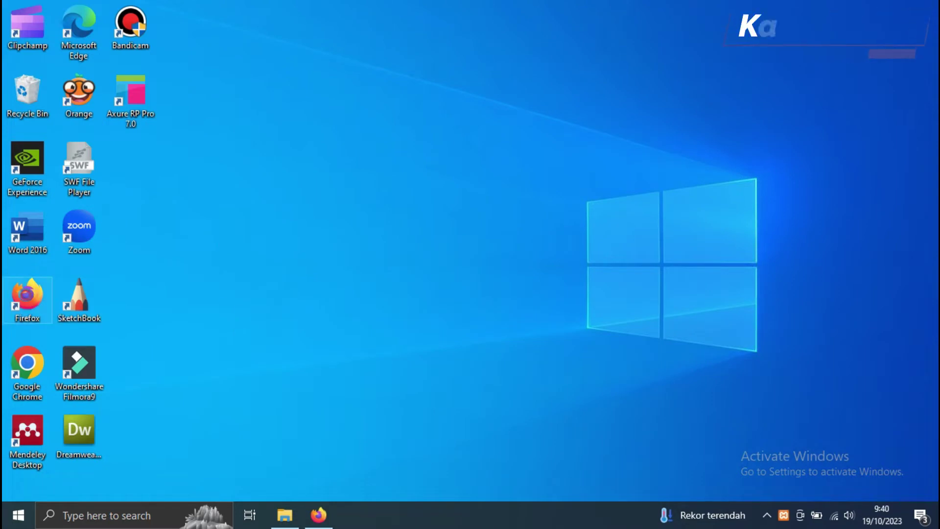
Step: Launch Firefox and load localhost/spk_maut, which reports the unknown database 'spk_maut'
{"action": "double_click", "coordinate": [27, 300]}
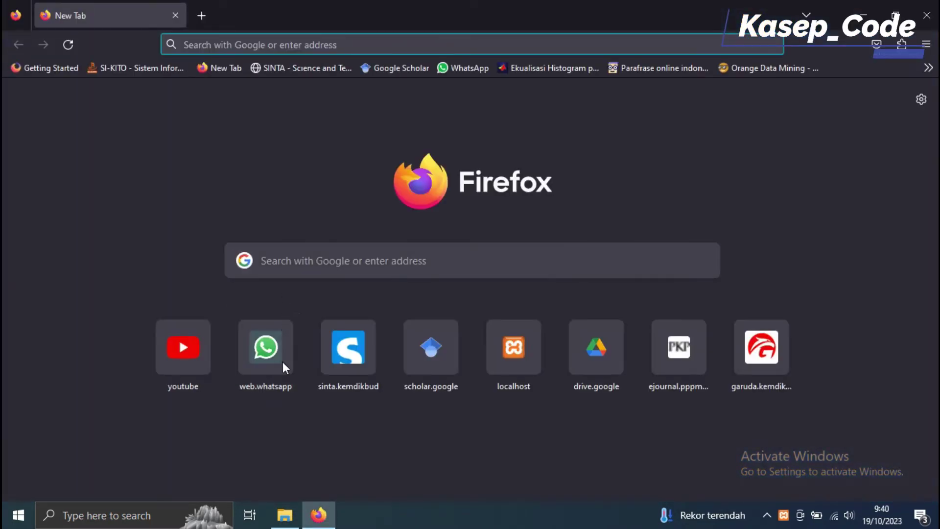
{"action": "left_click", "coordinate": [289, 517]}
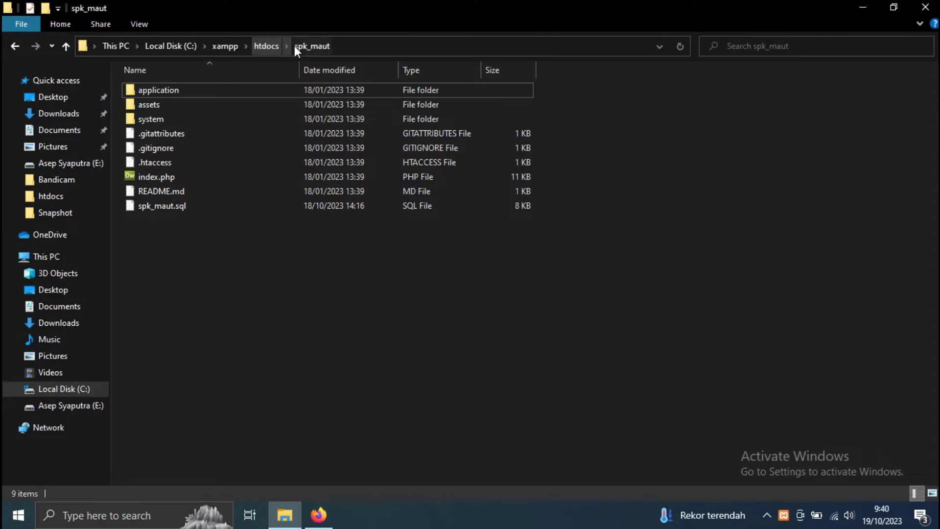
{"action": "left_click", "coordinate": [319, 515]}
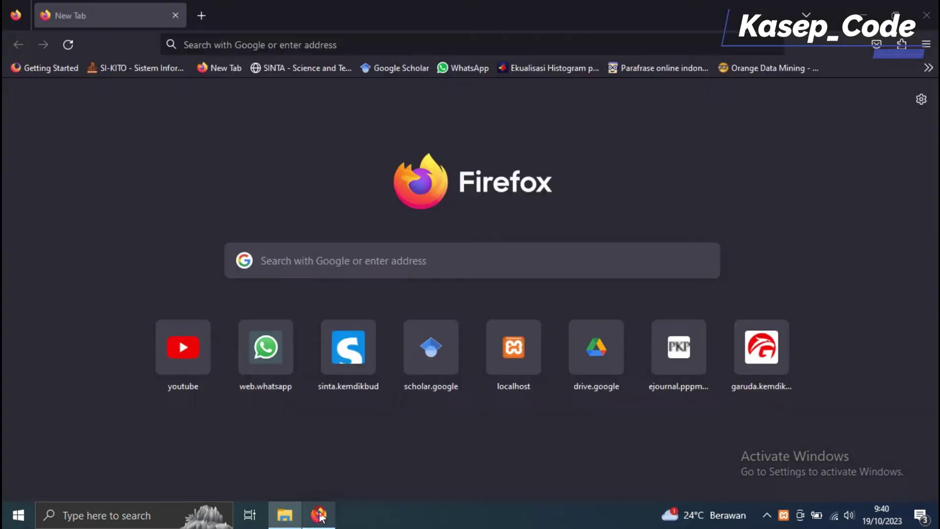
{"action": "type", "text": "localhost/"}
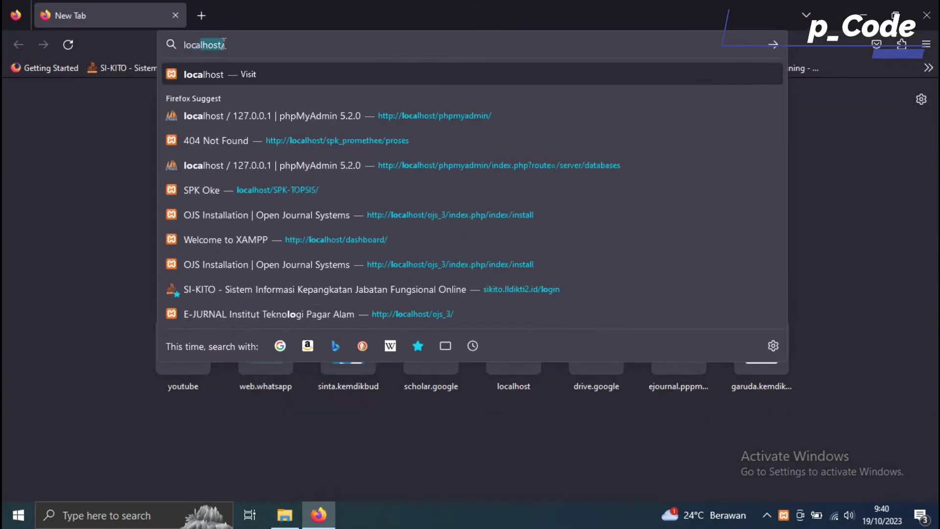
{"action": "type", "text": "spk_maut/"}
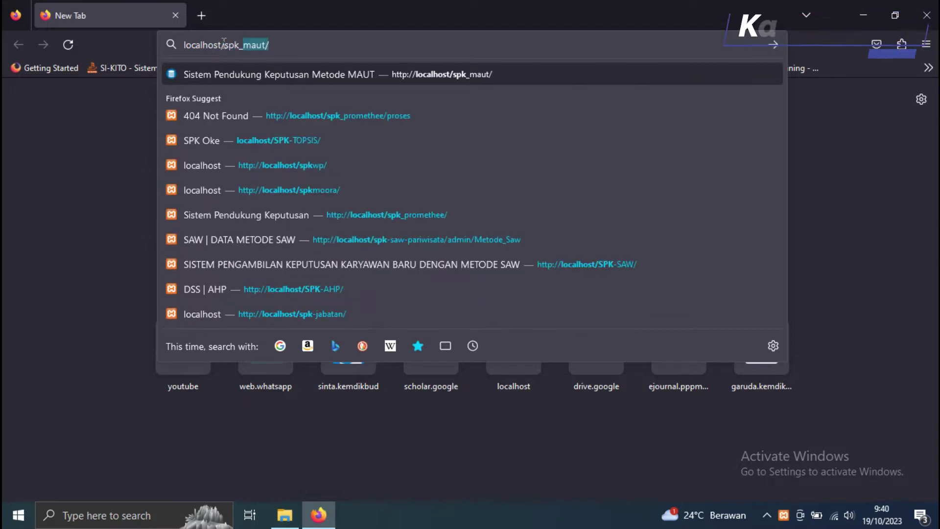
{"action": "key", "text": "Return"}
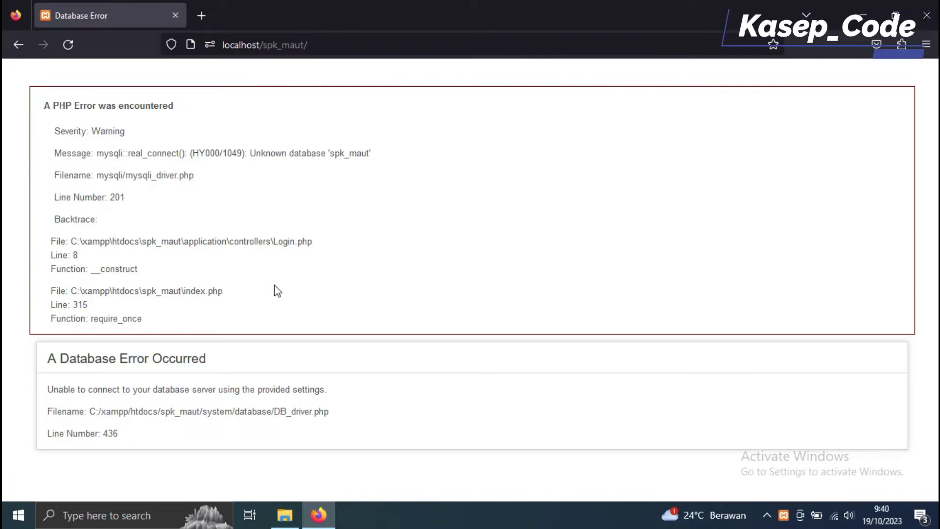
{"action": "left_click", "coordinate": [285, 515]}
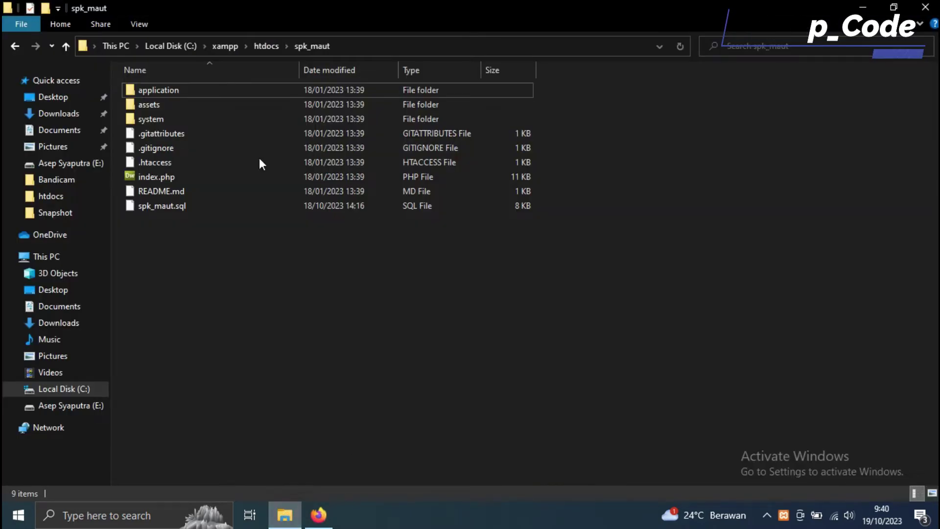
Step: Open application/config/database.php from the spk_maut project
{"action": "double_click", "coordinate": [303, 90]}
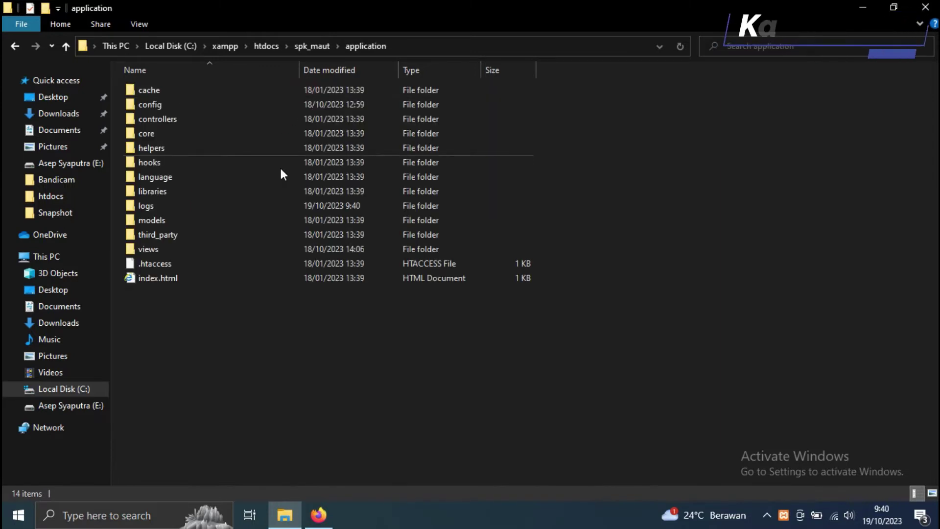
{"action": "left_click", "coordinate": [230, 107]}
{"action": "double_click", "coordinate": [230, 107]}
{"action": "left_click", "coordinate": [219, 105]}
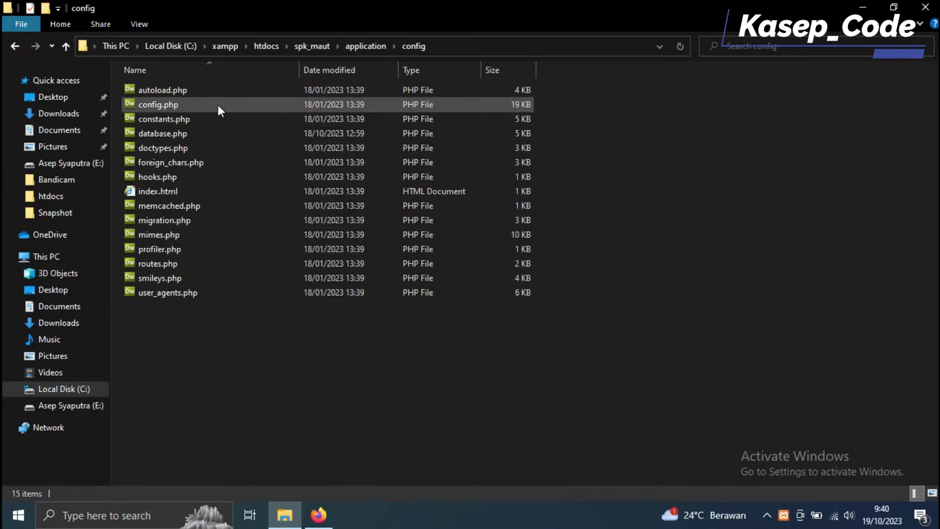
{"action": "left_click", "coordinate": [219, 135]}
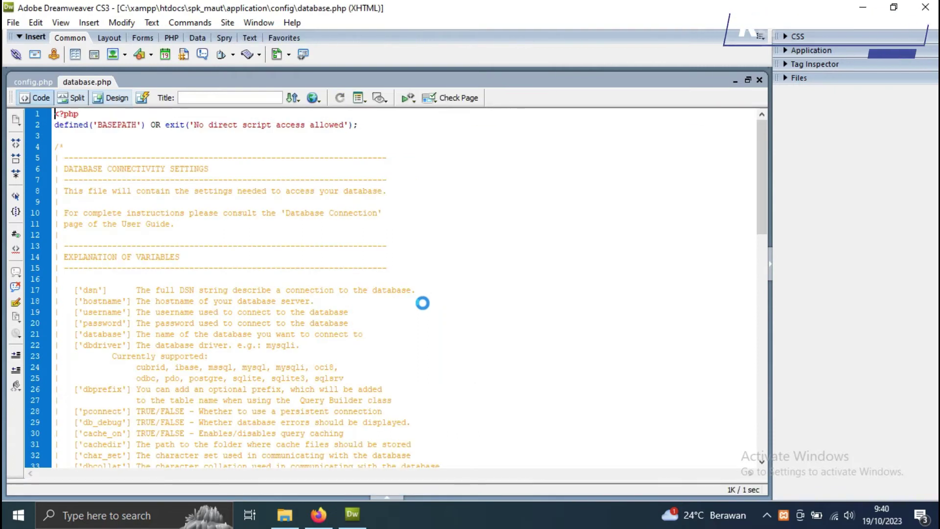
Step: Copy the database name 'spk_maut' from line 81 and open a new Firefox tab
{"action": "scroll", "coordinate": [169, 158], "scroll_direction": "down", "scroll_amount": 6}
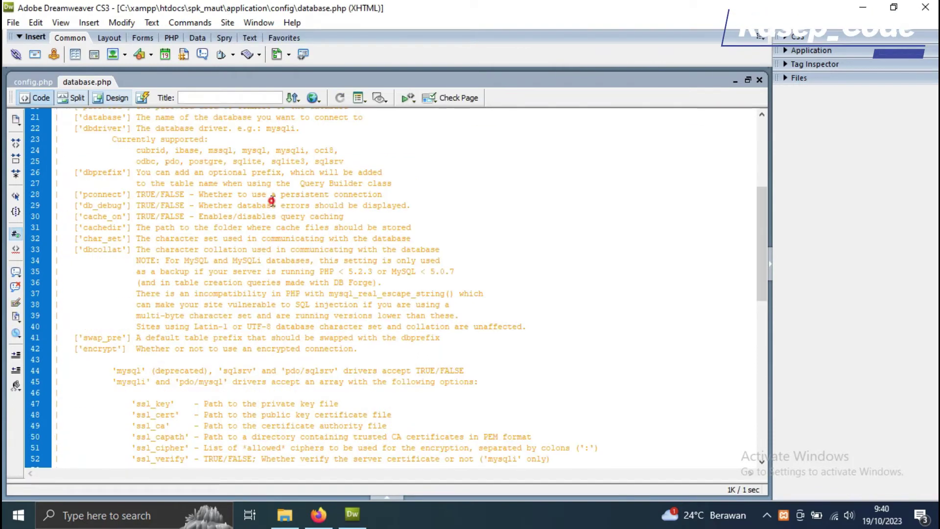
{"action": "scroll", "coordinate": [273, 201], "scroll_direction": "down", "scroll_amount": 15}
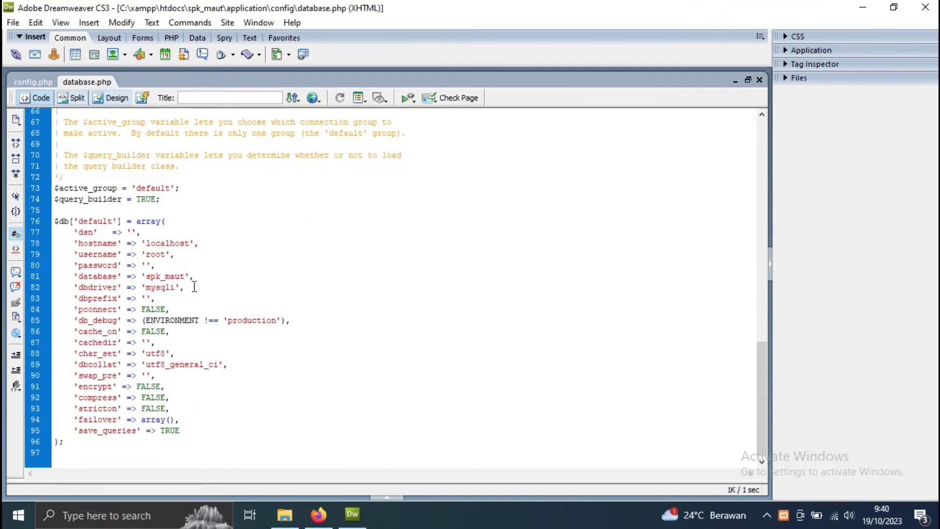
{"action": "left_click_drag", "start_coordinate": [187, 278], "coordinate": [147, 279]}
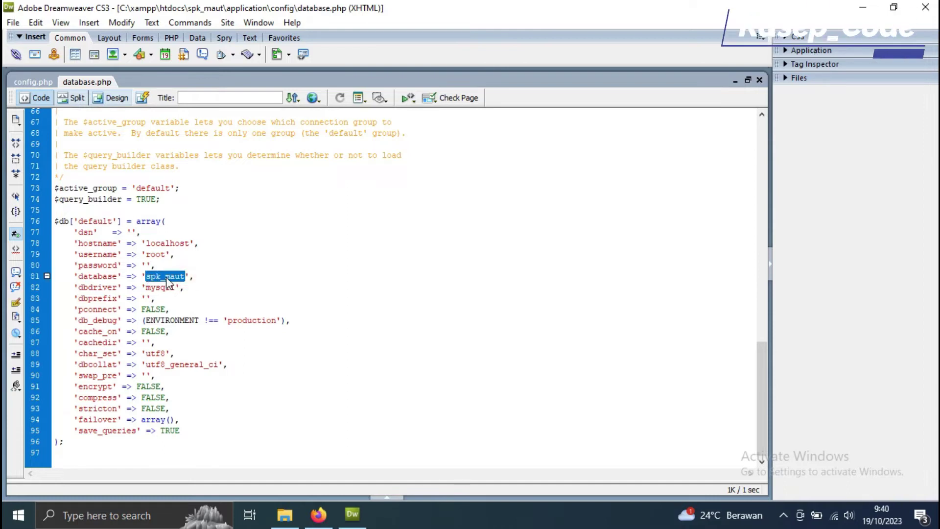
{"action": "right_click", "coordinate": [180, 284]}
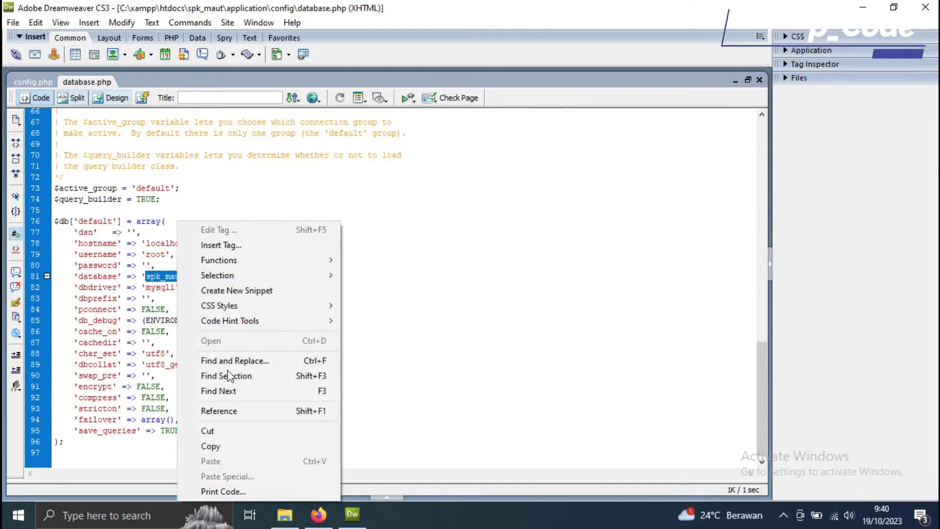
{"action": "left_click", "coordinate": [235, 446]}
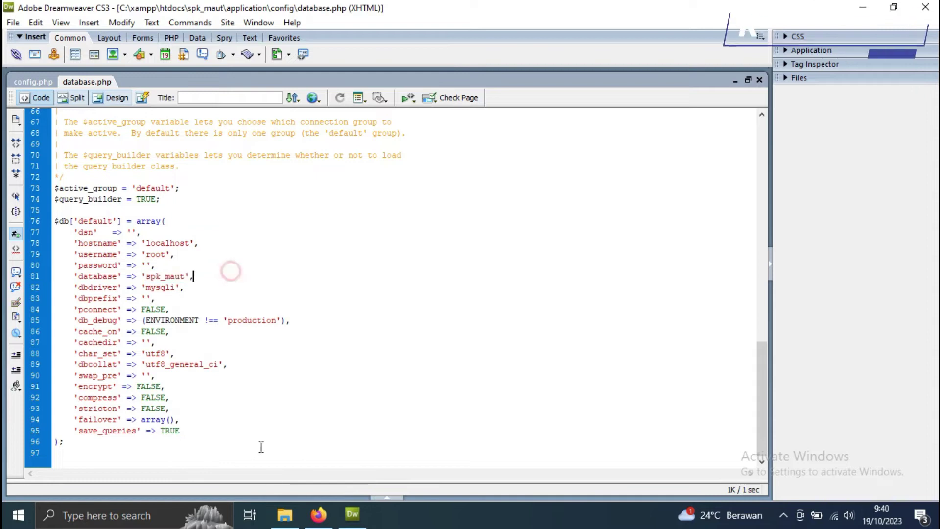
{"action": "left_click", "coordinate": [318, 514]}
{"action": "left_click", "coordinate": [202, 15]}
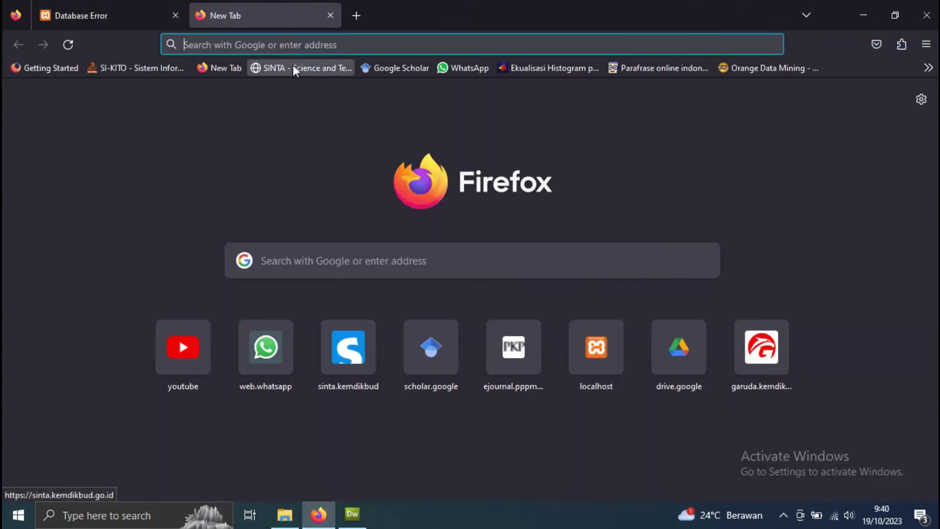
Step: Go to phpMyAdmin on localhost and enter spk_maut as a new database name
{"action": "type", "text": "localhost/"}
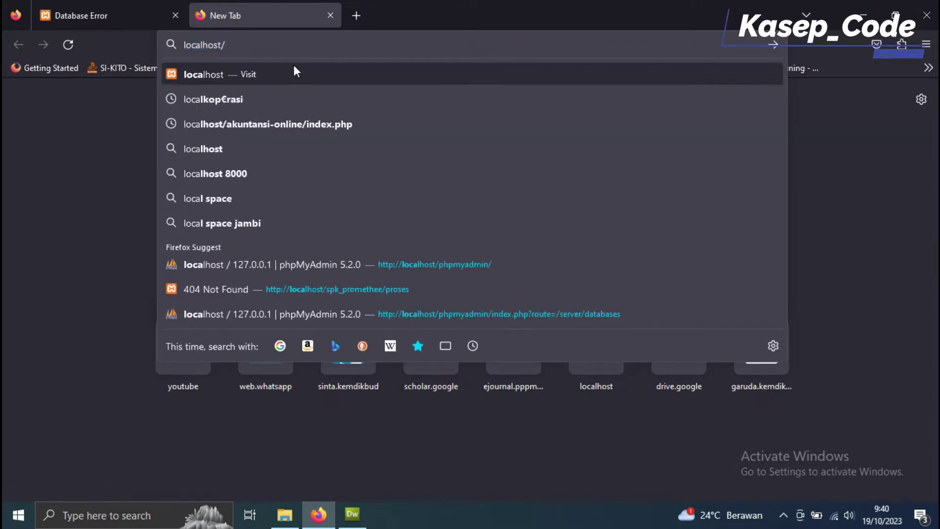
{"action": "left_click", "coordinate": [340, 270]}
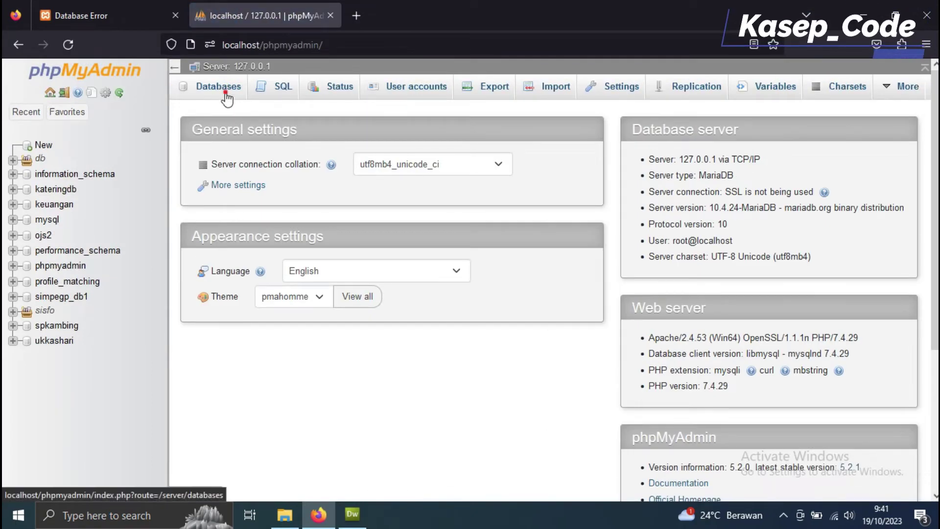
{"action": "left_click", "coordinate": [226, 93]}
{"action": "left_click", "coordinate": [262, 203]}
{"action": "type", "text": "spk_maut"}
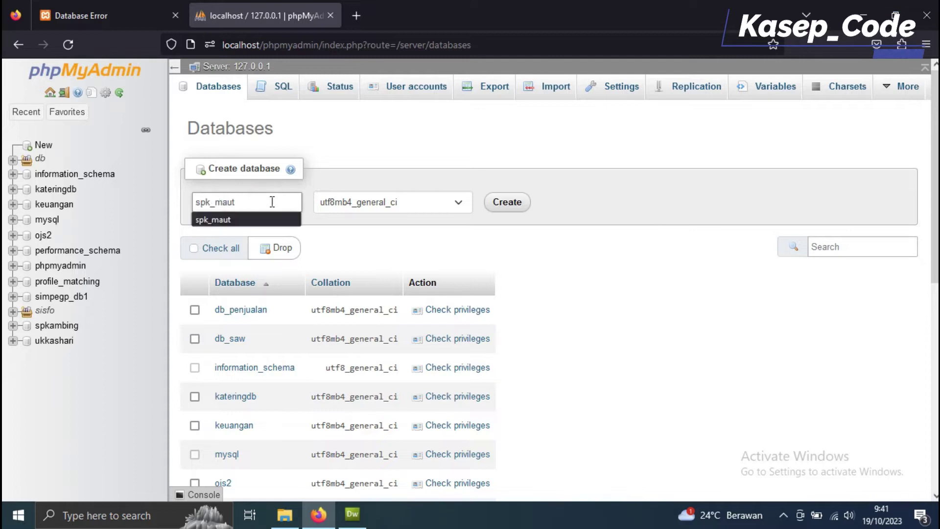
Step: Locate spk_maut.sql in the project folder, then create the spk_maut database
{"action": "left_click", "coordinate": [285, 514]}
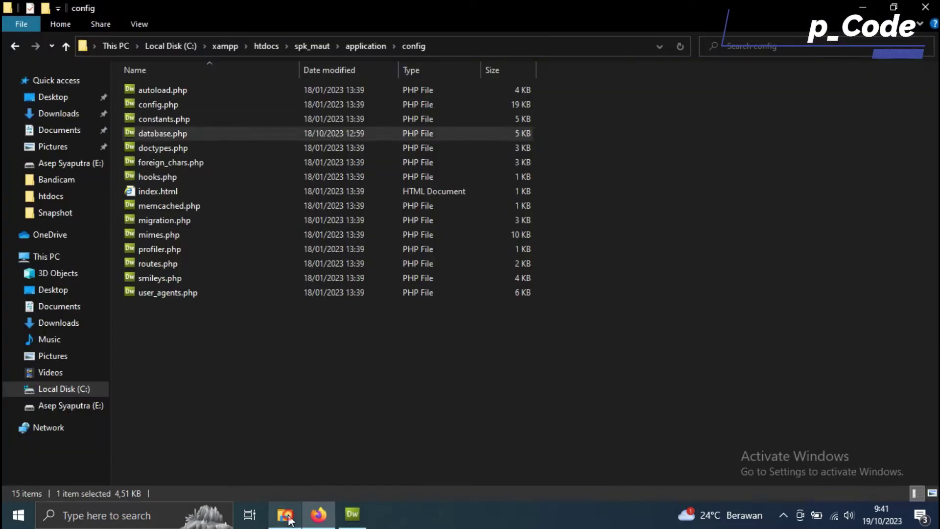
{"action": "left_click", "coordinate": [329, 49]}
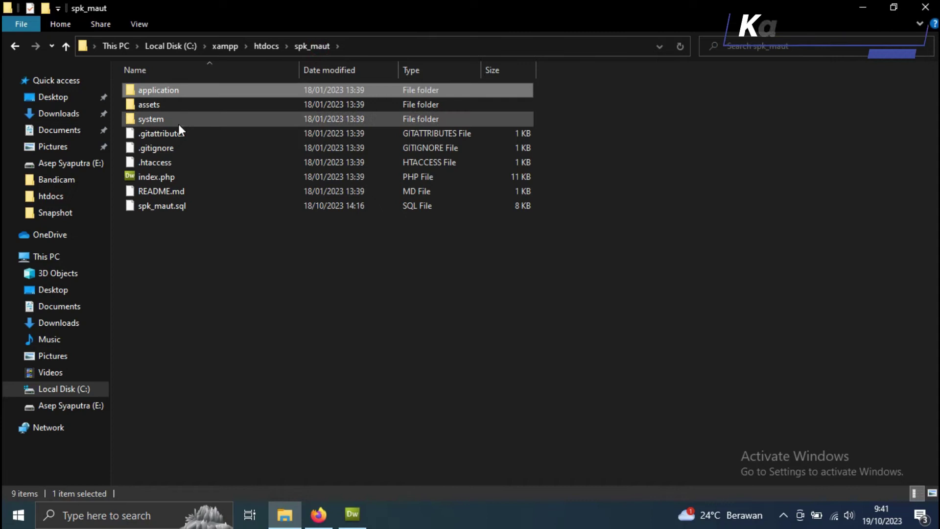
{"action": "left_click", "coordinate": [201, 211]}
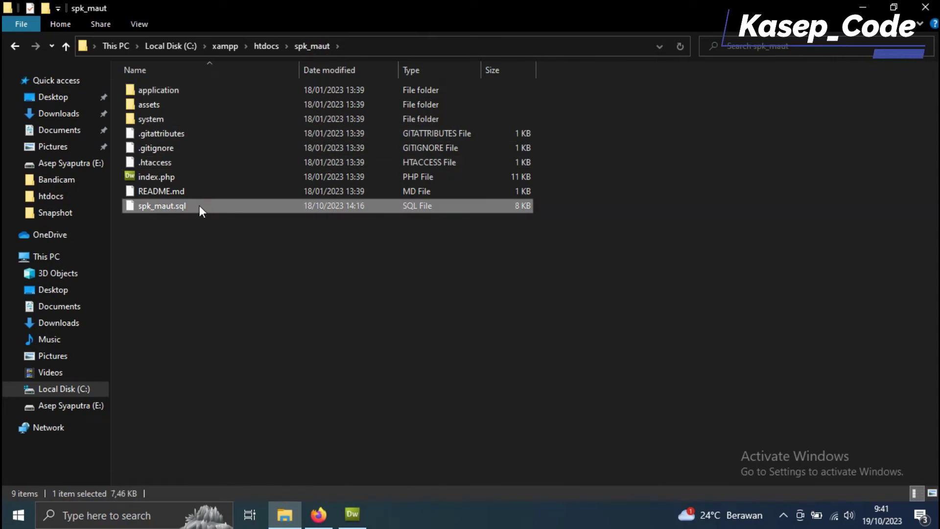
{"action": "left_click", "coordinate": [319, 514]}
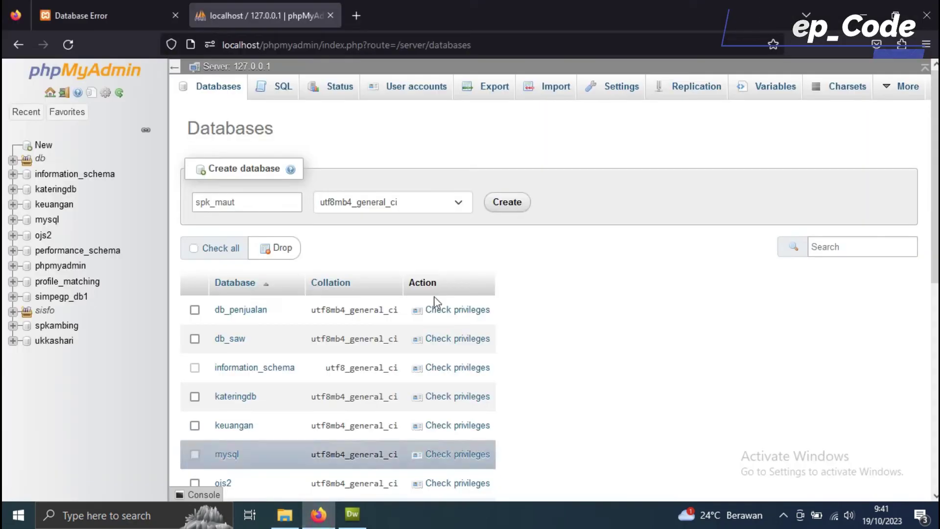
{"action": "left_click", "coordinate": [507, 205]}
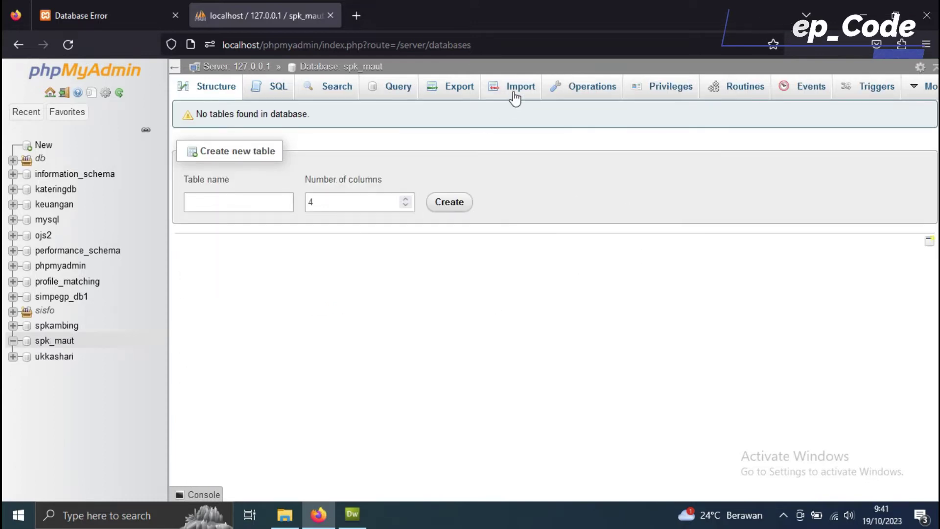
Step: Choose htdocs\spk_maut\spk_maut.sql as the import file for the spk_maut database
{"action": "left_click", "coordinate": [514, 97]}
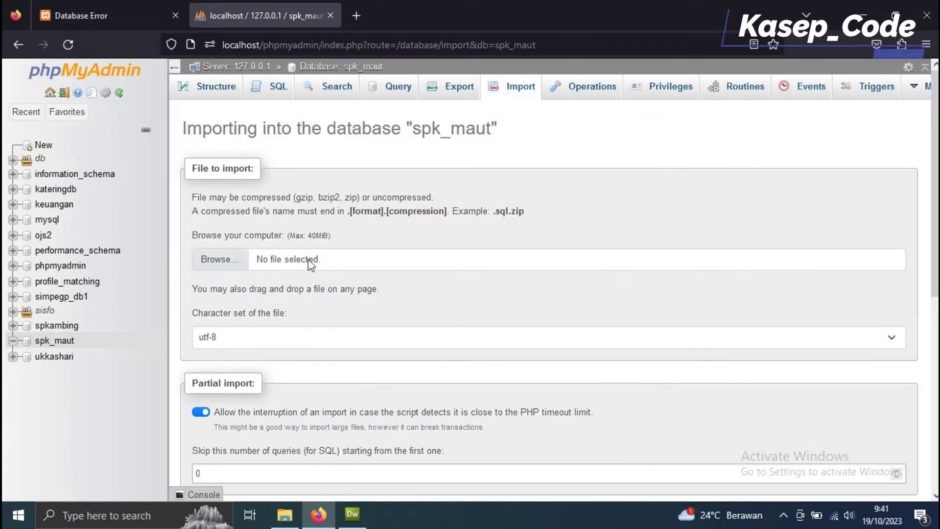
{"action": "left_click", "coordinate": [230, 255]}
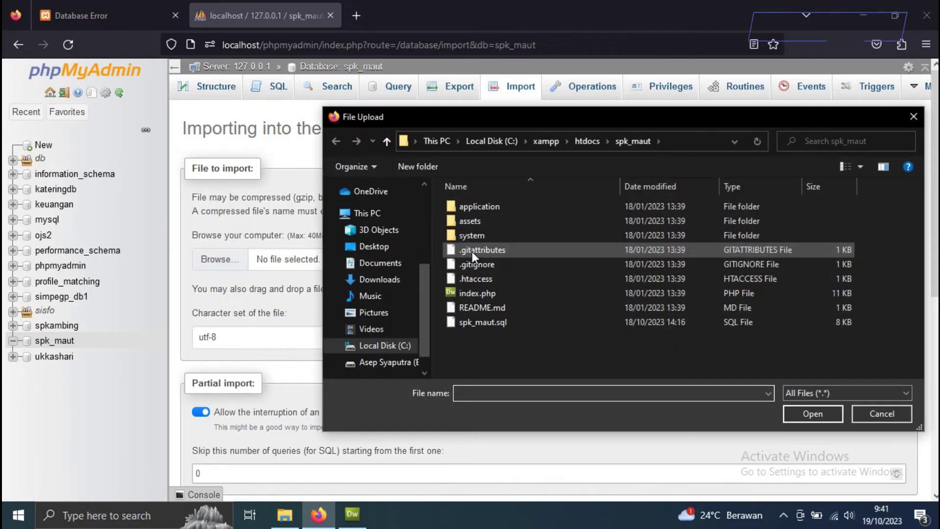
{"action": "left_click", "coordinate": [511, 322]}
{"action": "left_click", "coordinate": [588, 142]}
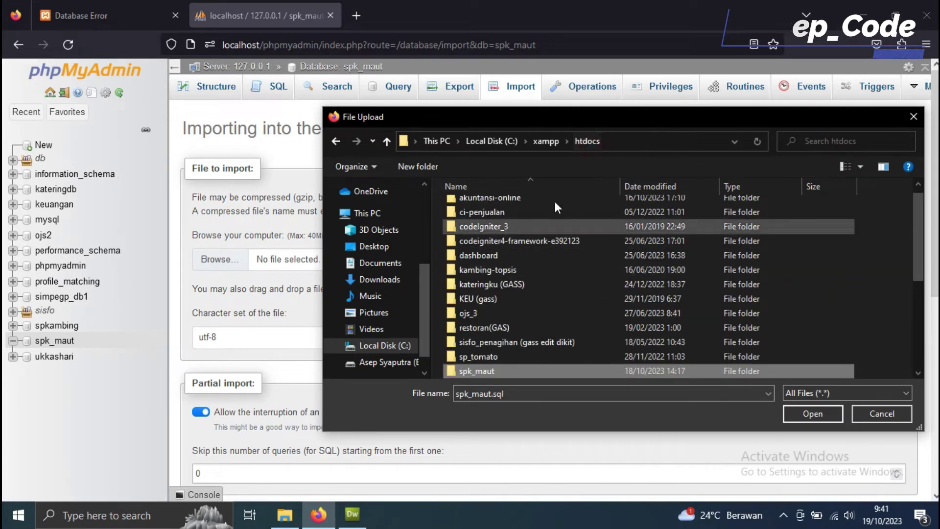
{"action": "scroll", "coordinate": [485, 351], "scroll_direction": "down", "scroll_amount": 3}
{"action": "double_click", "coordinate": [495, 241]}
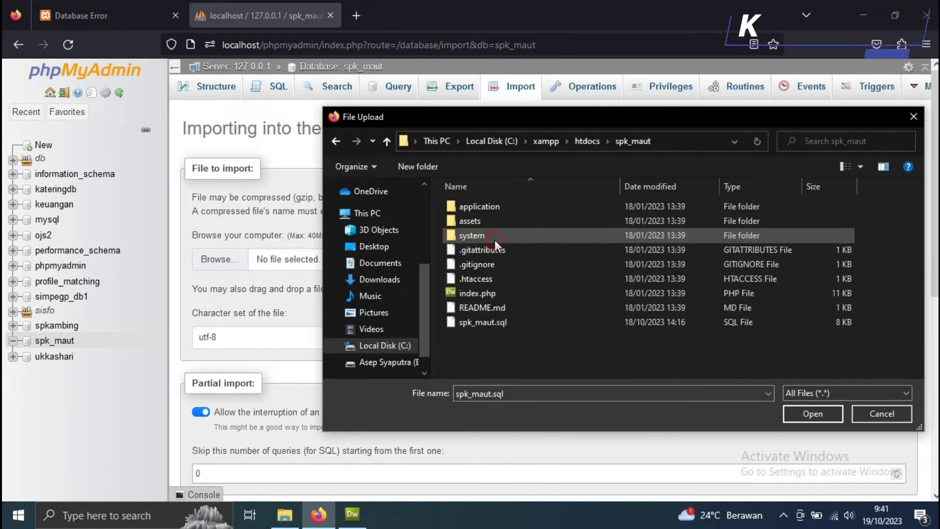
{"action": "left_click", "coordinate": [492, 323]}
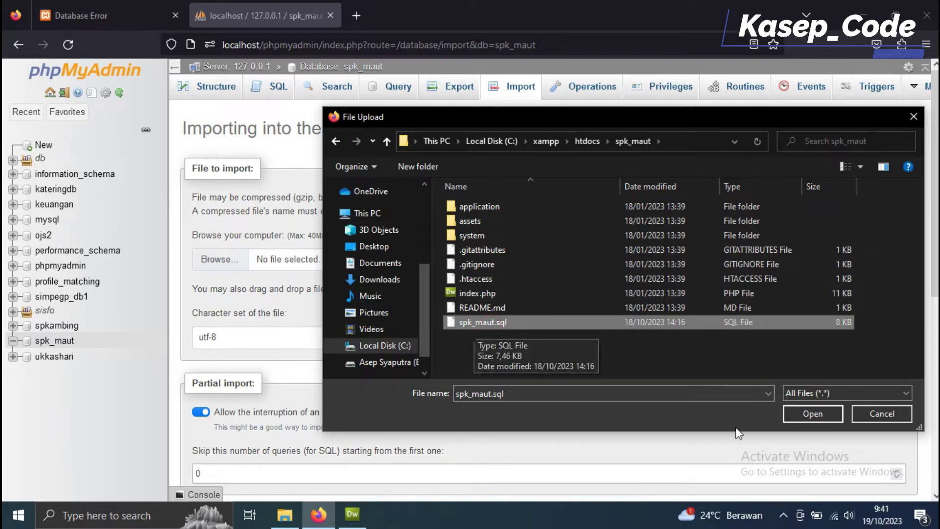
{"action": "left_click", "coordinate": [810, 413]}
Step: Run the import, browse the new tables including user, and return to the app tab
{"action": "scroll", "coordinate": [355, 283], "scroll_direction": "down", "scroll_amount": 7}
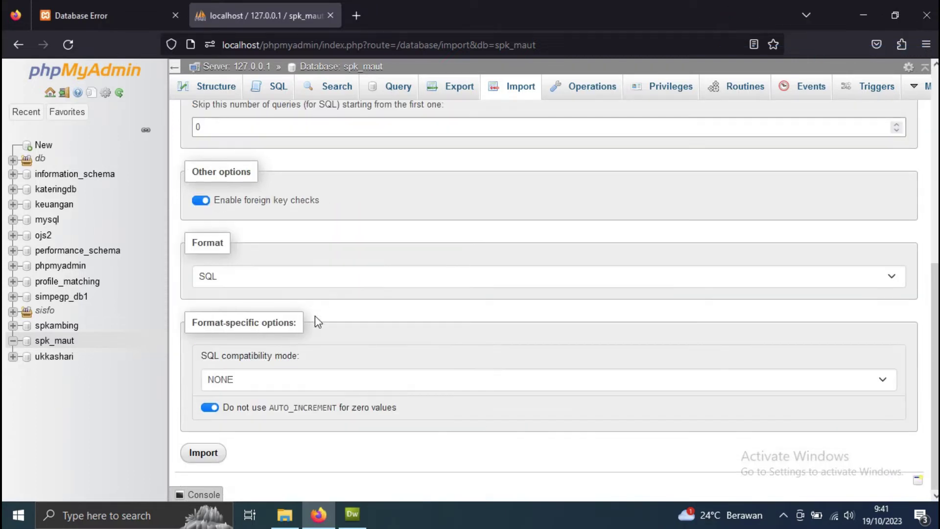
{"action": "left_click", "coordinate": [211, 455]}
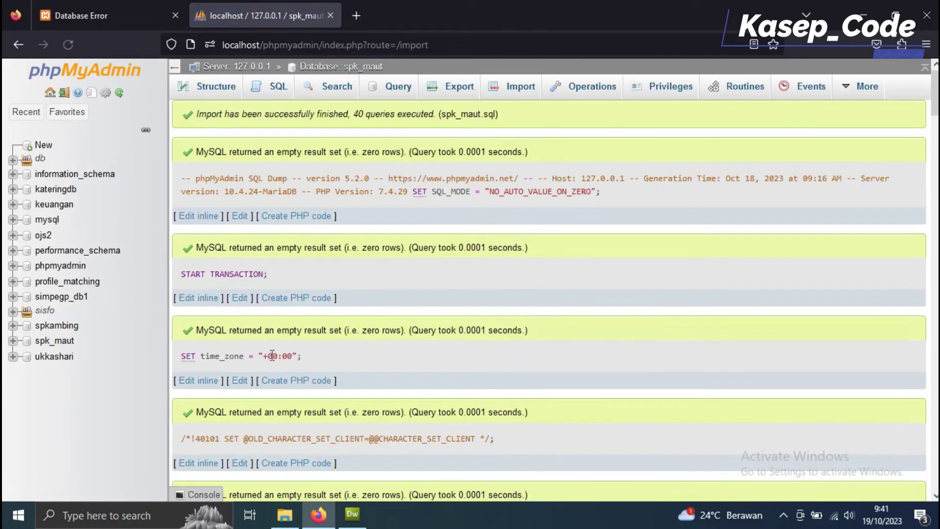
{"action": "left_click", "coordinate": [218, 88]}
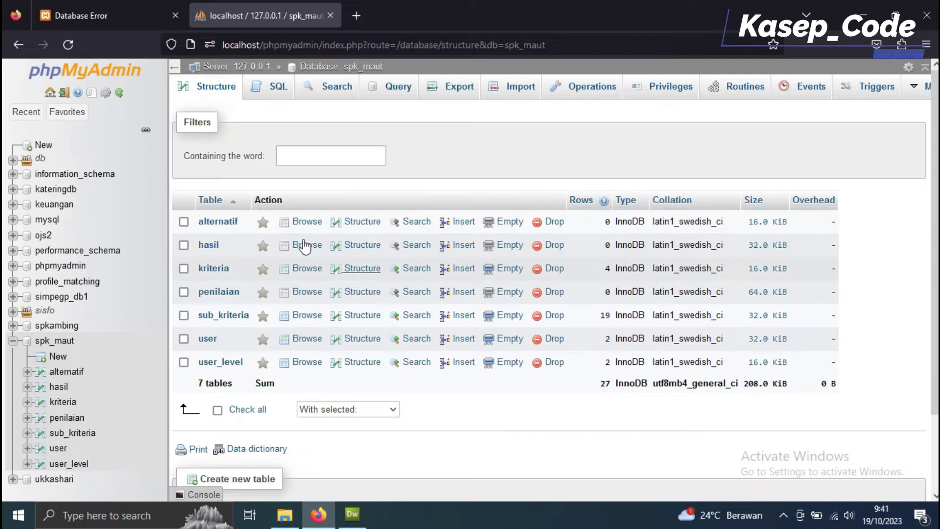
{"action": "left_click", "coordinate": [202, 340]}
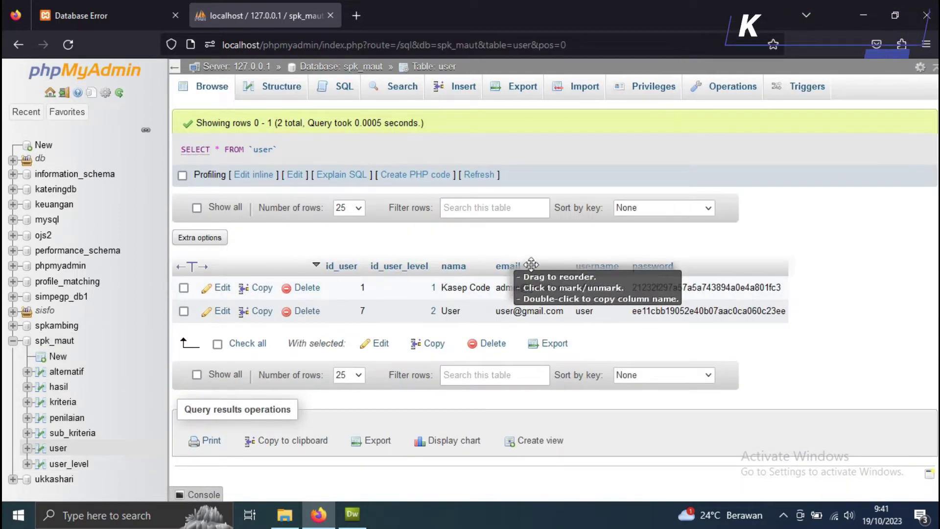
{"action": "left_click", "coordinate": [107, 4]}
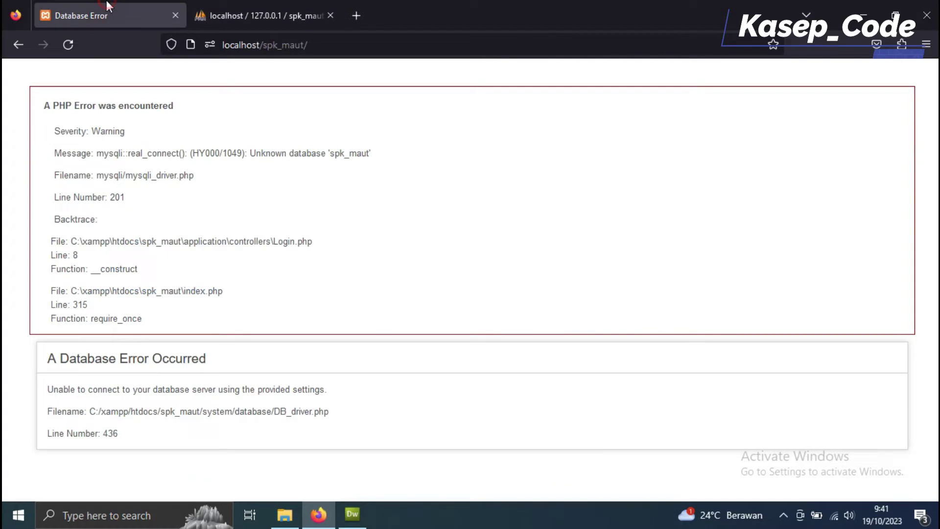
Step: Reload the app, sign in as the administrator without saving the login, and open Data Kriteria
{"action": "left_click", "coordinate": [70, 46]}
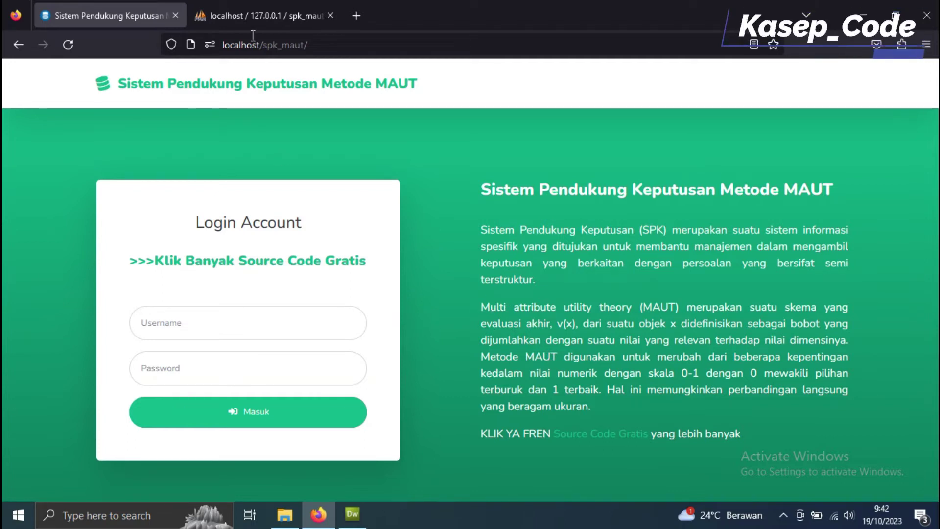
{"action": "left_click", "coordinate": [263, 321]}
{"action": "type", "text": "admin"}
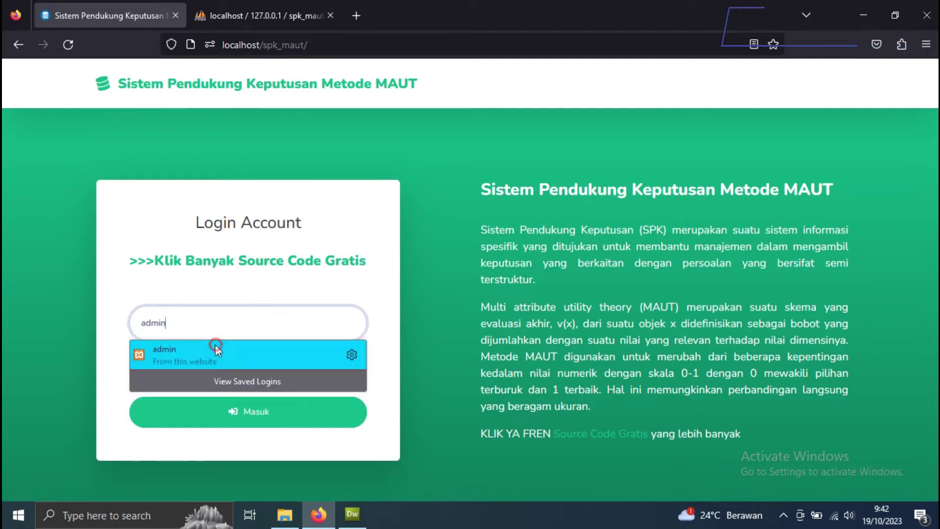
{"action": "left_click", "coordinate": [216, 348]}
{"action": "key", "text": "Tab"}
{"action": "type", "text": "ad"}
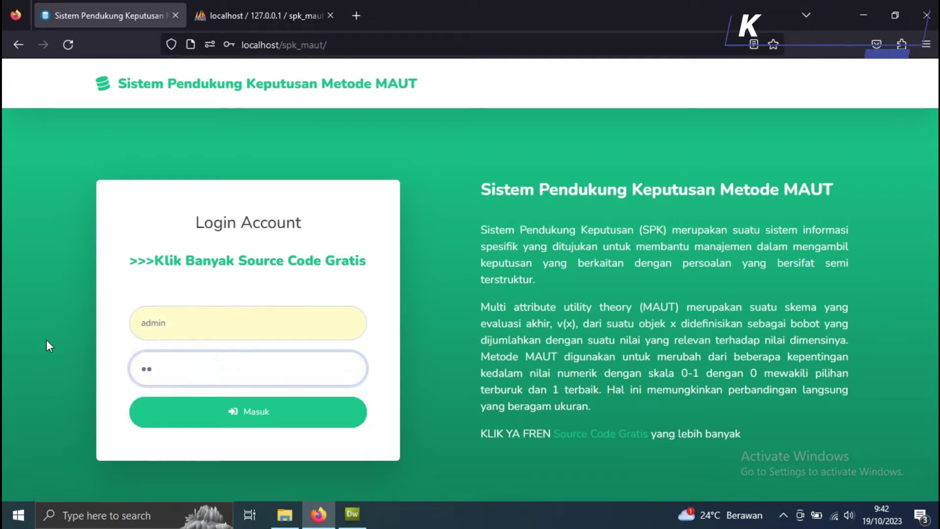
{"action": "type", "text": "min"}
{"action": "left_click", "coordinate": [204, 416]}
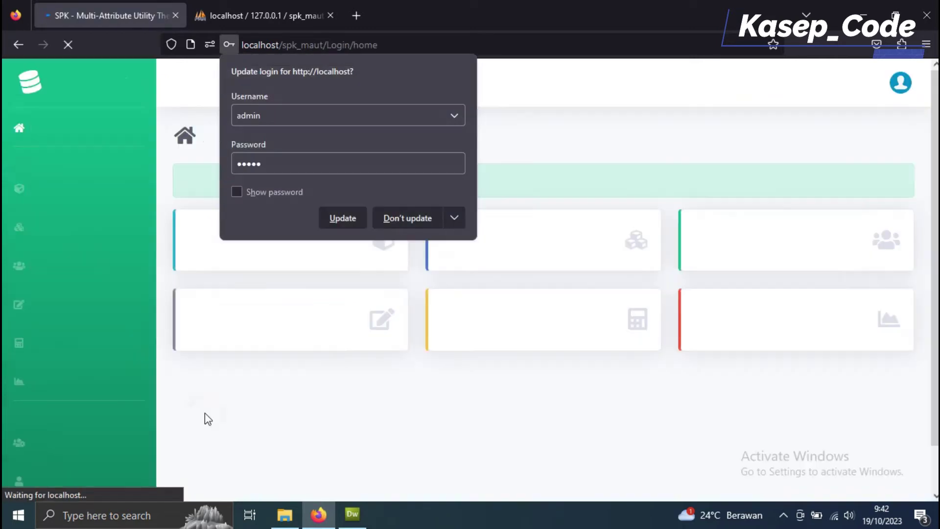
{"action": "left_click", "coordinate": [431, 222]}
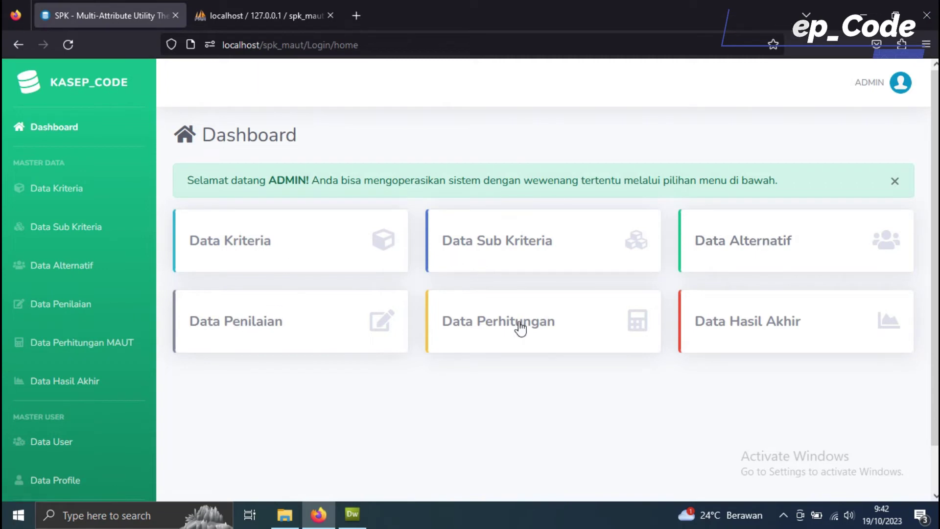
{"action": "left_click", "coordinate": [248, 247]}
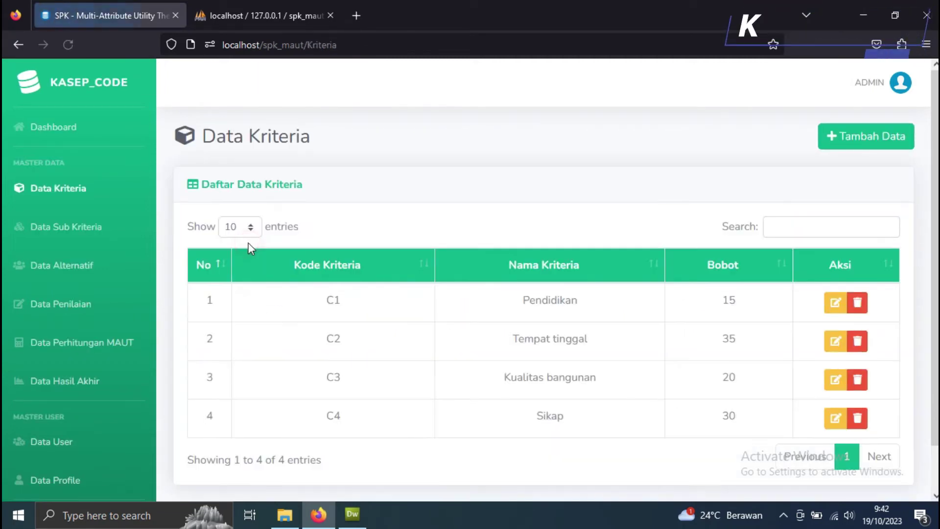
Step: Add criterion C5 'Ukuran Rumah' with weight 4 and save it
{"action": "scroll", "coordinate": [448, 377], "scroll_direction": "down", "scroll_amount": 1}
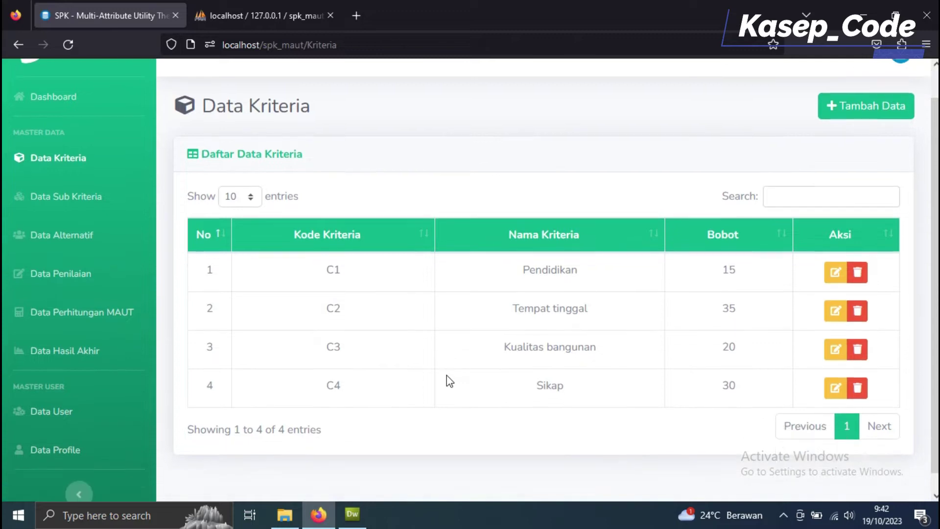
{"action": "scroll", "coordinate": [437, 277], "scroll_direction": "up", "scroll_amount": 1}
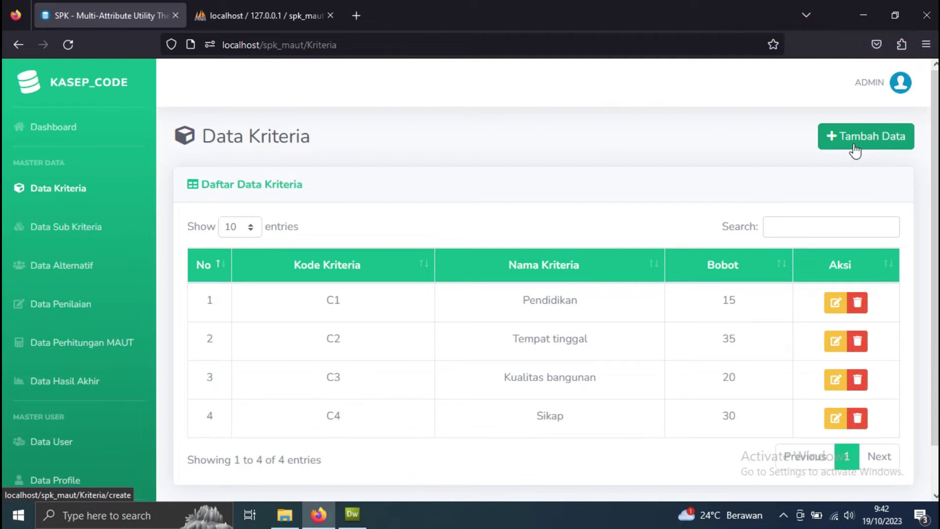
{"action": "left_click", "coordinate": [855, 150]}
{"action": "left_click", "coordinate": [317, 259]}
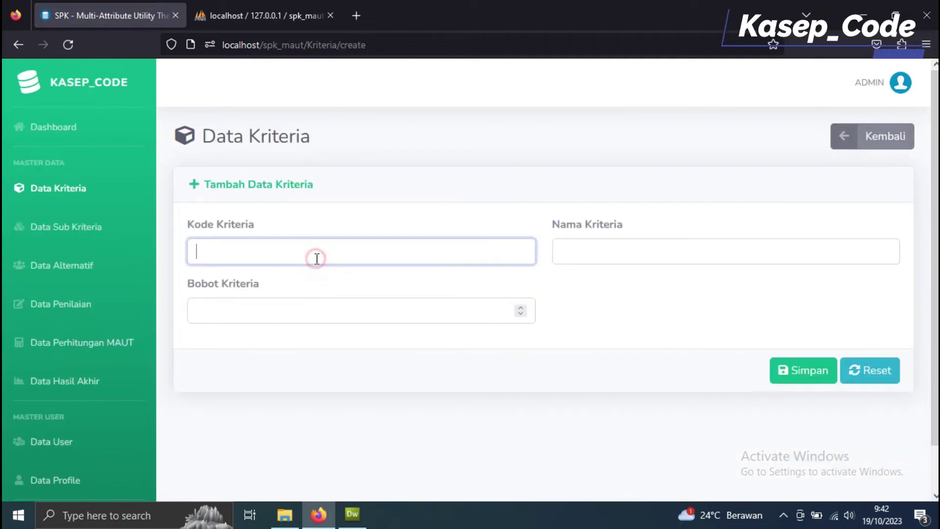
{"action": "type", "text": "C5"}
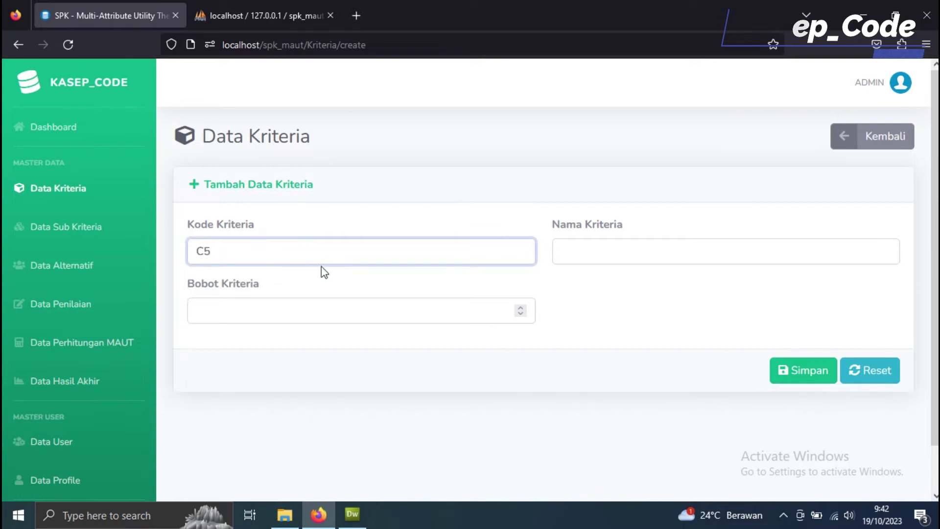
{"action": "left_click", "coordinate": [583, 255]}
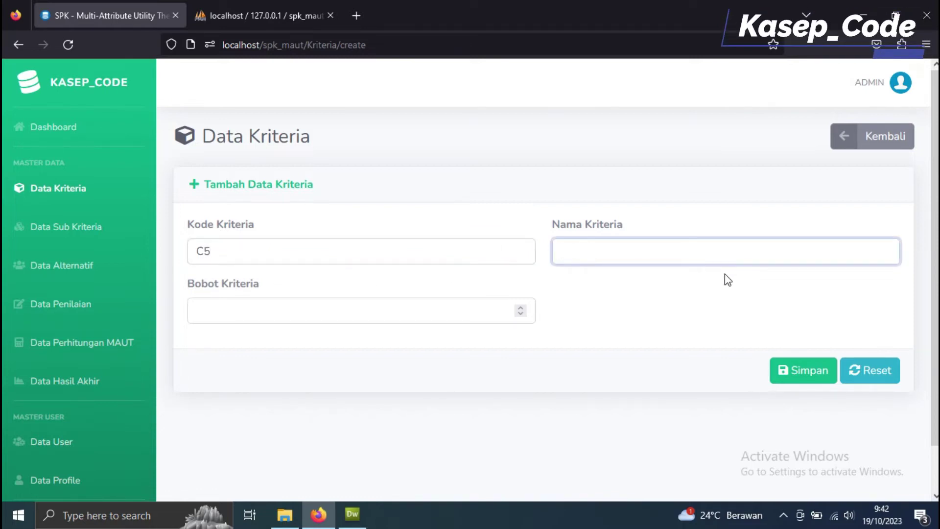
{"action": "type", "text": "Ukuran Rumah"}
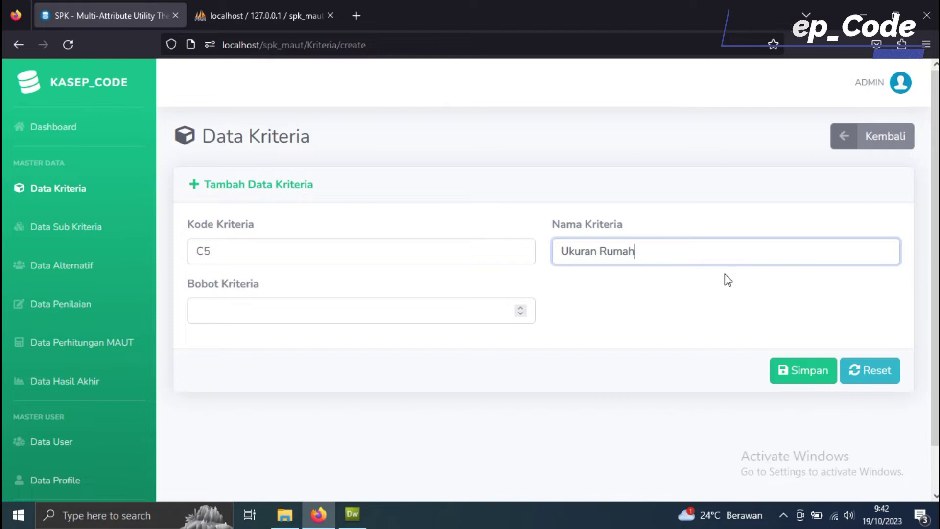
{"action": "left_click", "coordinate": [461, 318]}
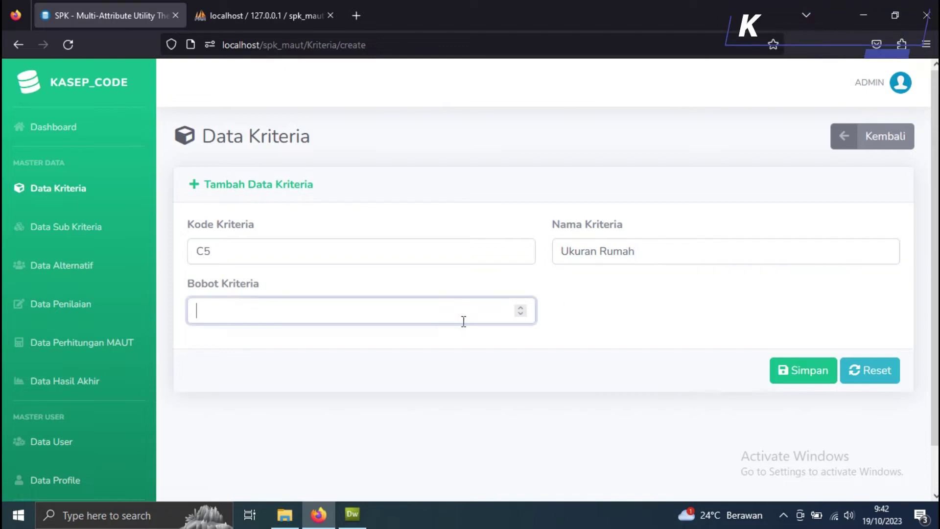
{"action": "left_click", "coordinate": [808, 370]}
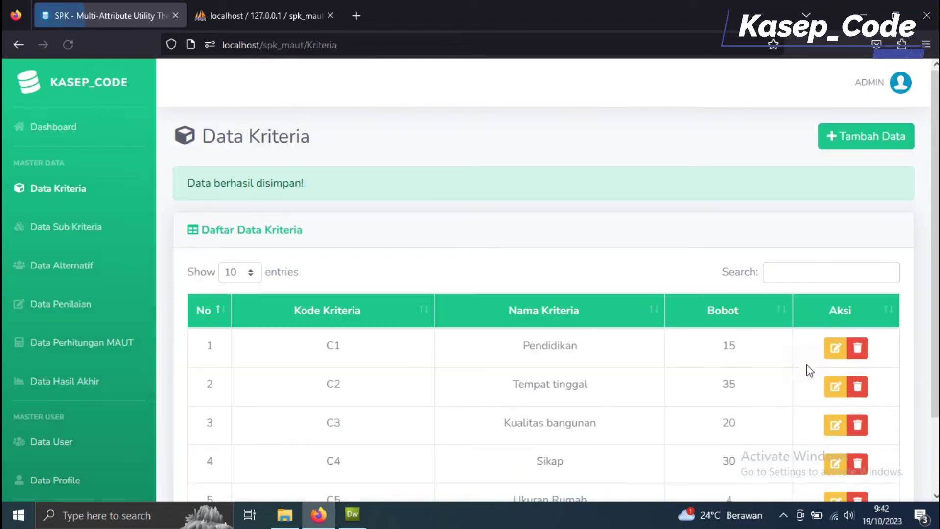
{"action": "scroll", "coordinate": [807, 460], "scroll_direction": "down", "scroll_amount": 2}
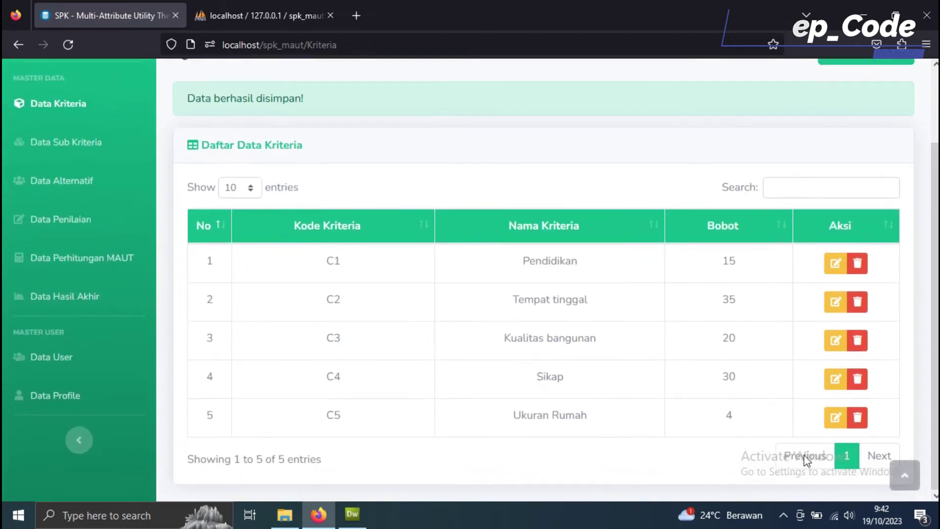
{"action": "left_click", "coordinate": [835, 419]}
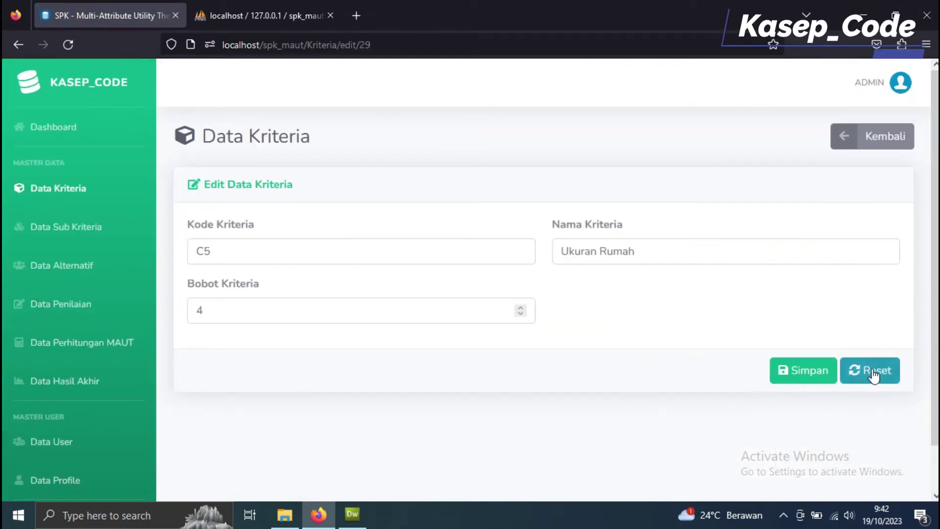
Step: Change the weight of C5 Ukuran Rumah from 4 to 5
{"action": "left_click", "coordinate": [881, 140]}
{"action": "scroll", "coordinate": [823, 421], "scroll_direction": "down", "scroll_amount": 1}
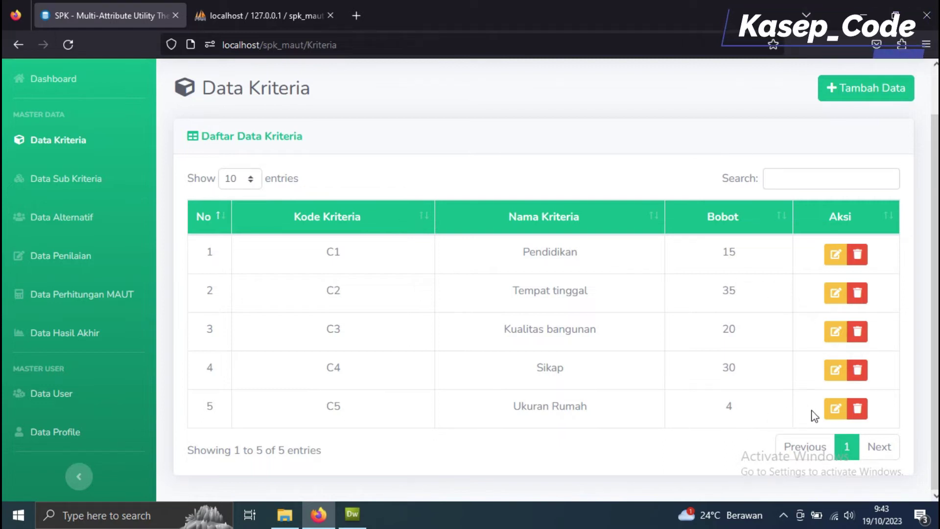
{"action": "left_click", "coordinate": [836, 409]}
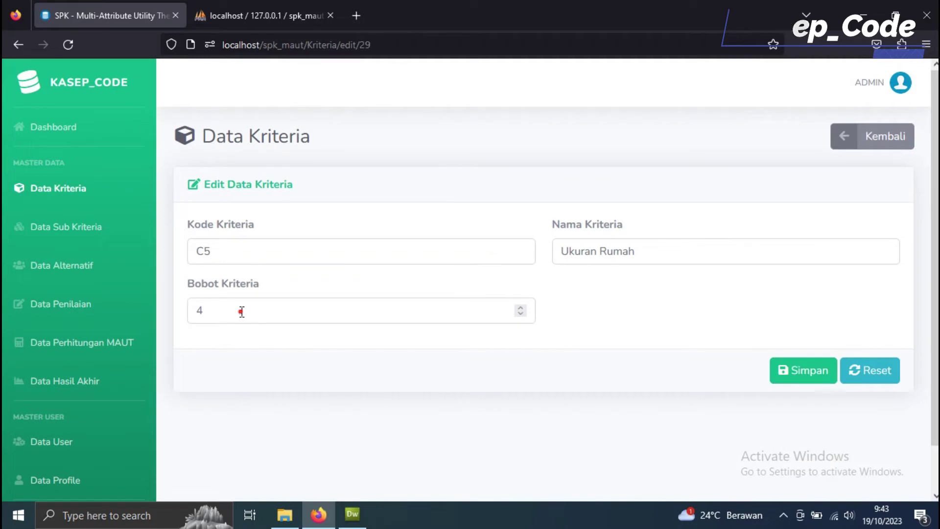
{"action": "double_click", "coordinate": [241, 311]}
{"action": "left_click", "coordinate": [798, 377]}
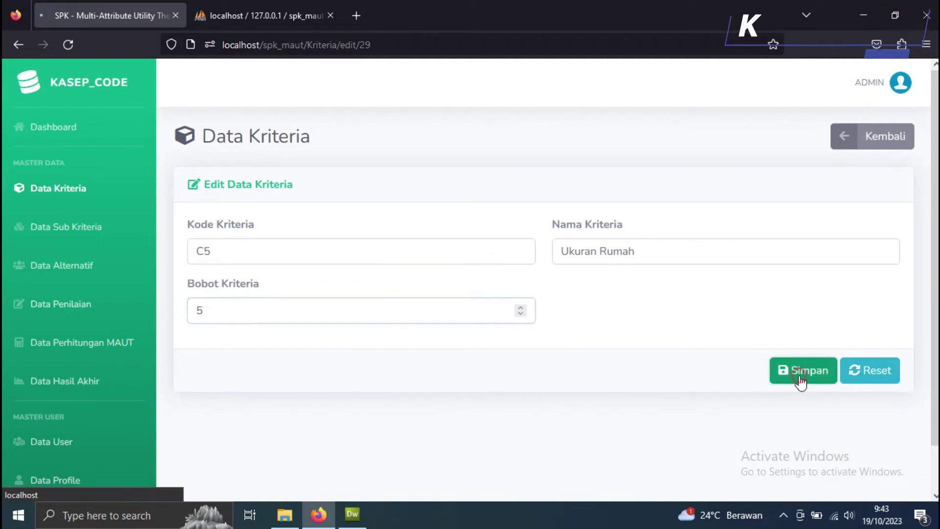
Step: Change the weight of C2 Tempat tinggal from 35 to 30
{"action": "scroll", "coordinate": [833, 340], "scroll_direction": "down", "scroll_amount": 2}
{"action": "left_click", "coordinate": [834, 303]}
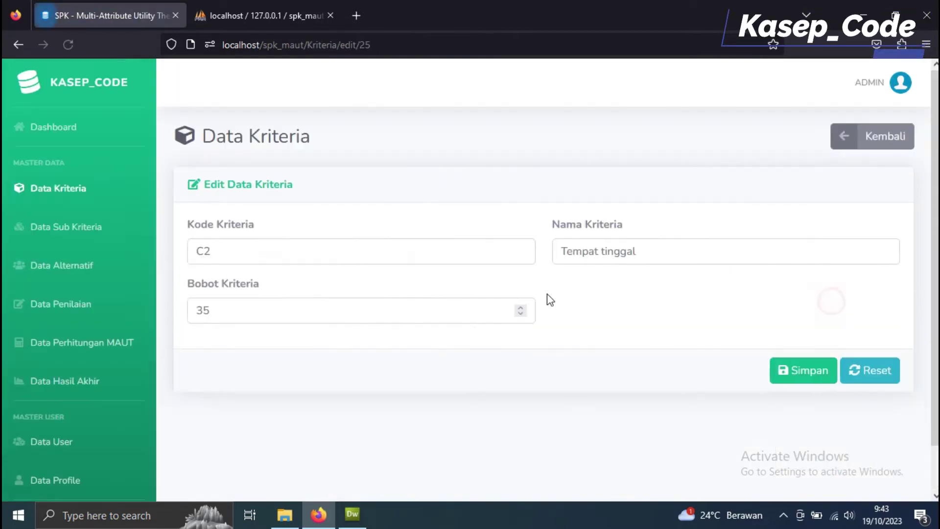
{"action": "left_click", "coordinate": [331, 306]}
{"action": "type", "text": "0"}
{"action": "left_click", "coordinate": [816, 377]}
Step: Open the Data Sub Kriteria page
{"action": "scroll", "coordinate": [819, 357], "scroll_direction": "down", "scroll_amount": 2}
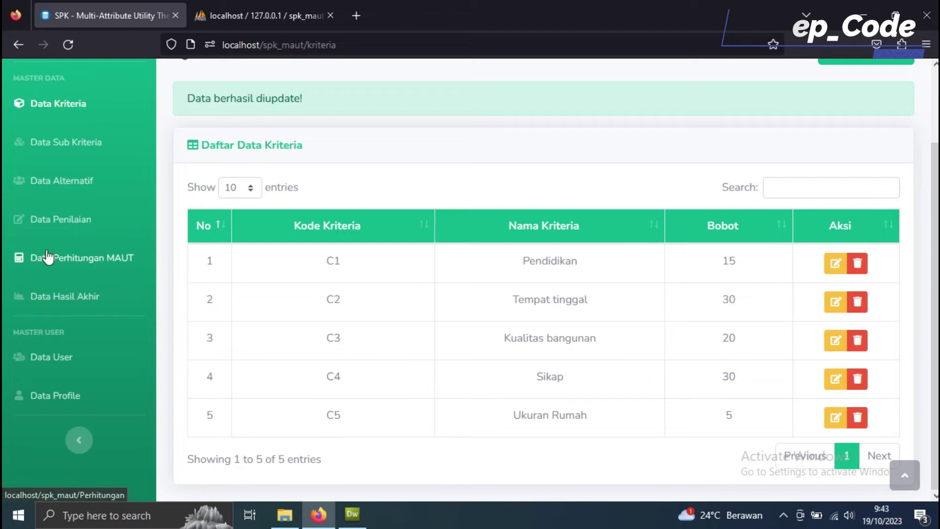
{"action": "scroll", "coordinate": [114, 285], "scroll_direction": "up", "scroll_amount": 1}
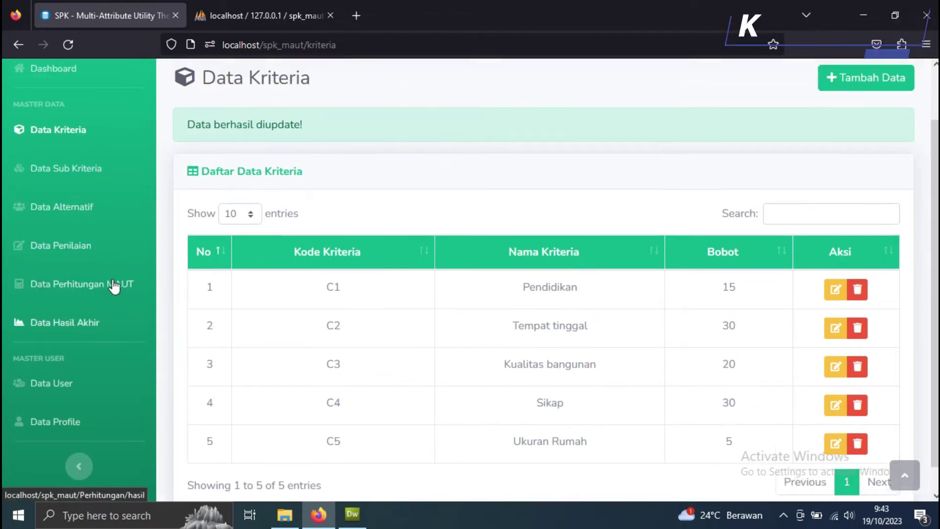
{"action": "scroll", "coordinate": [114, 286], "scroll_direction": "up", "scroll_amount": 2}
{"action": "left_click", "coordinate": [92, 228]}
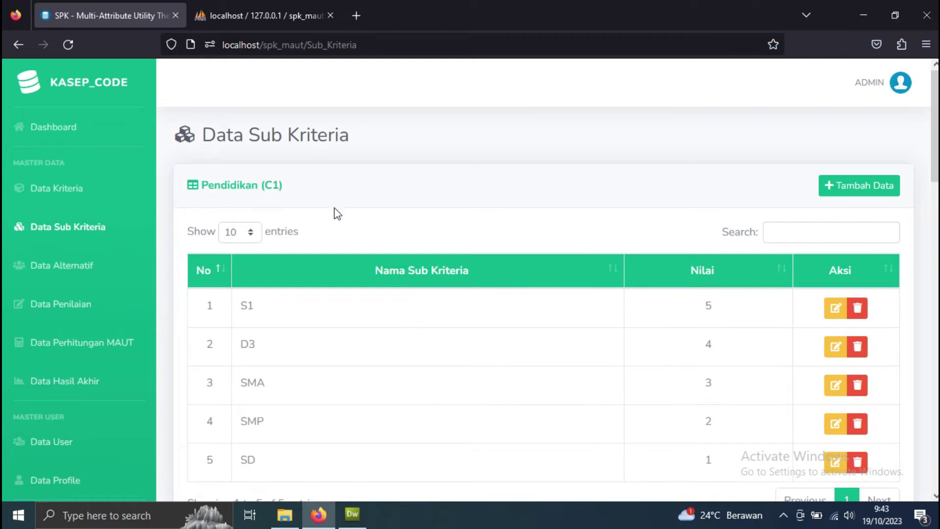
Step: Scroll down the Data Sub Kriteria page, highlighting the Kualitas bangunan (C3) and Sikap (C4) headings
{"action": "left_click_drag", "start_coordinate": [304, 185], "coordinate": [201, 185]}
{"action": "scroll", "coordinate": [293, 260], "scroll_direction": "down", "scroll_amount": 4}
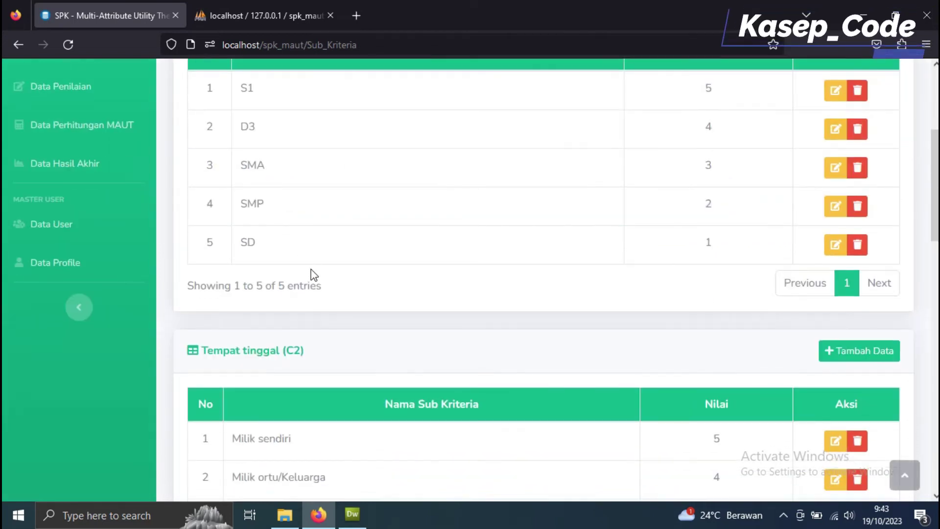
{"action": "left_click_drag", "start_coordinate": [321, 287], "coordinate": [193, 287]}
{"action": "scroll", "coordinate": [255, 294], "scroll_direction": "down", "scroll_amount": 6}
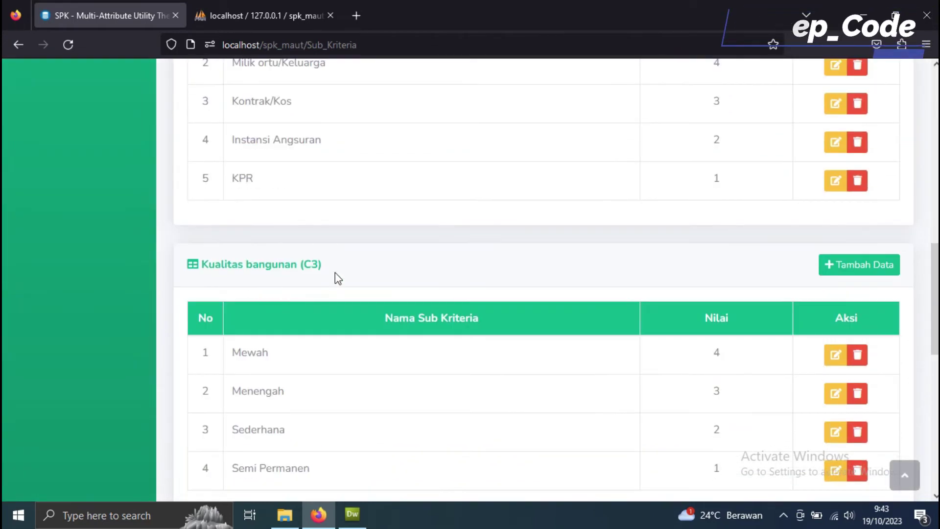
{"action": "left_click_drag", "start_coordinate": [355, 265], "coordinate": [168, 266]}
{"action": "scroll", "coordinate": [249, 281], "scroll_direction": "down", "scroll_amount": 6}
{"action": "left_click_drag", "start_coordinate": [283, 202], "coordinate": [138, 202]}
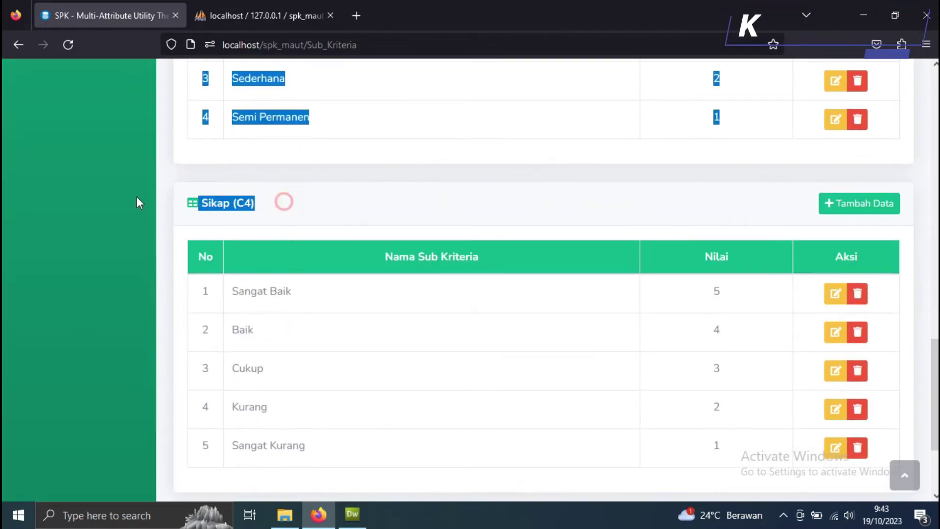
{"action": "scroll", "coordinate": [293, 330], "scroll_direction": "down", "scroll_amount": 3}
{"action": "left_click_drag", "start_coordinate": [330, 391], "coordinate": [191, 389]}
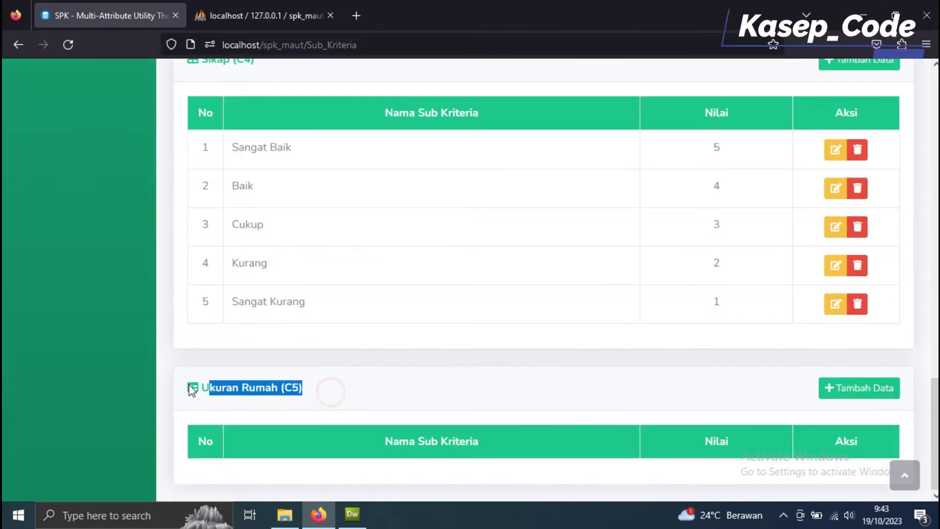
{"action": "left_click", "coordinate": [500, 400]}
Step: Add the Besar sub-criterion to Ukuran Rumah (C5), correcting its value from 4 to 1
{"action": "left_click", "coordinate": [844, 396]}
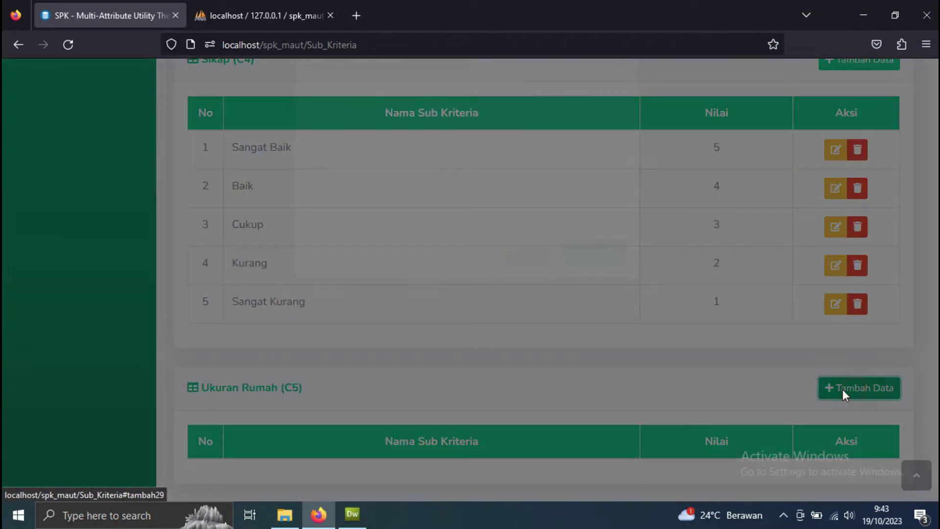
{"action": "left_click", "coordinate": [406, 174]}
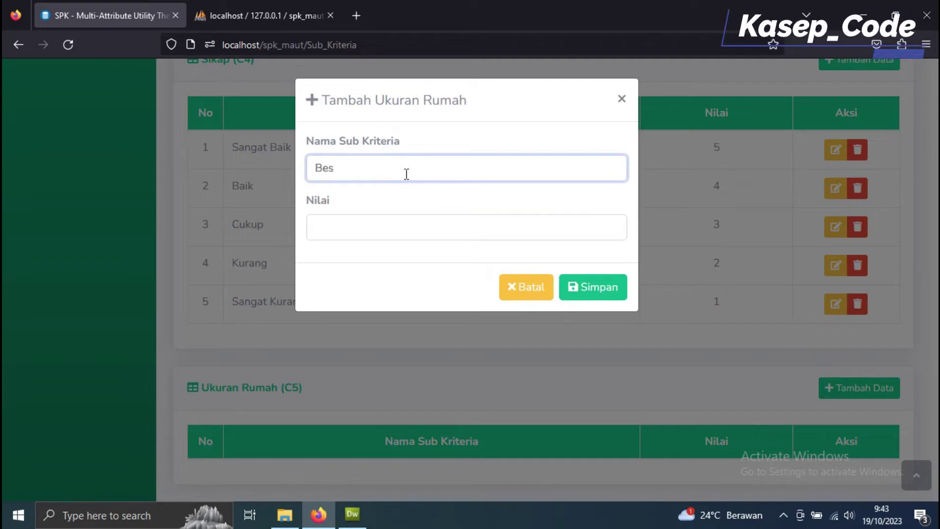
{"action": "left_click", "coordinate": [371, 228]}
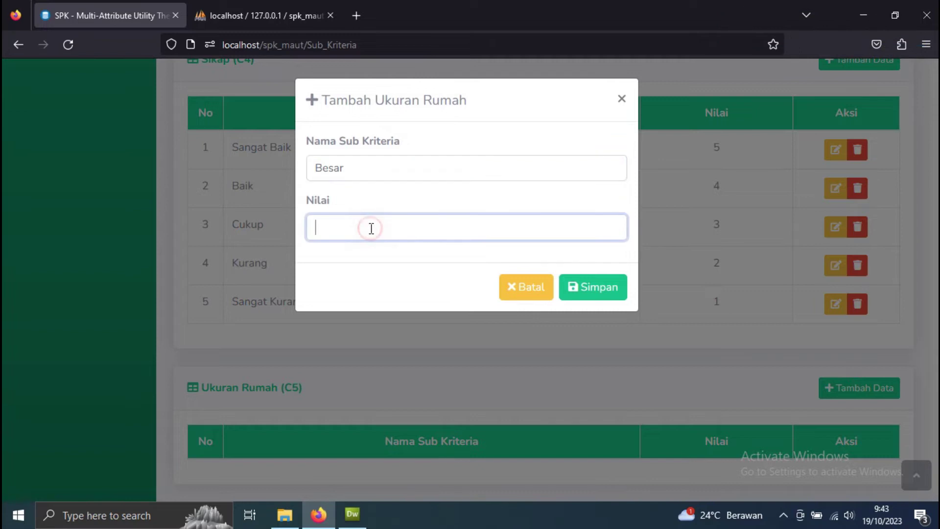
{"action": "type", "text": "4"}
{"action": "left_click", "coordinate": [592, 293]}
{"action": "scroll", "coordinate": [751, 330], "scroll_direction": "down", "scroll_amount": 20}
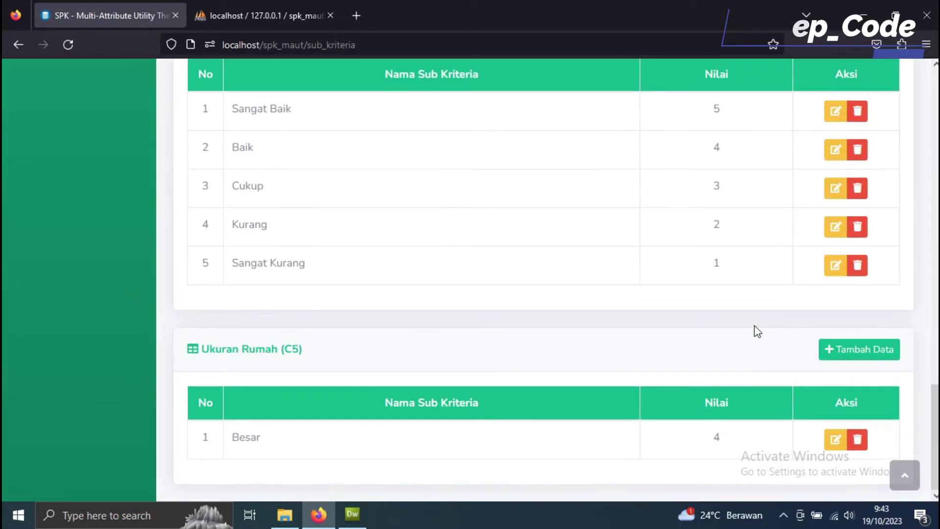
{"action": "left_click", "coordinate": [835, 443]}
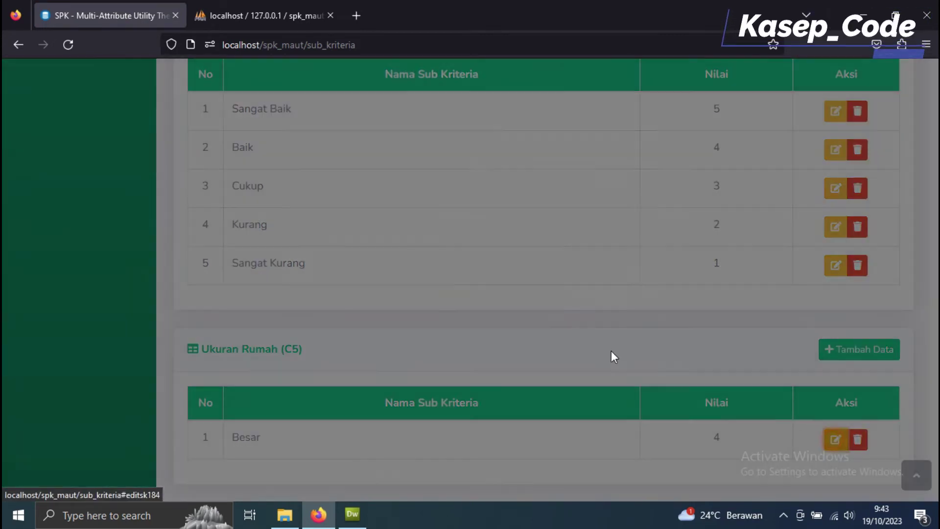
{"action": "double_click", "coordinate": [355, 219]}
{"action": "type", "text": "1"}
{"action": "left_click", "coordinate": [574, 297]}
Step: Add the Sedang sub-criterion with value 3 to Ukuran Rumah
{"action": "scroll", "coordinate": [696, 358], "scroll_direction": "down", "scroll_amount": 10}
{"action": "scroll", "coordinate": [731, 343], "scroll_direction": "down", "scroll_amount": 12}
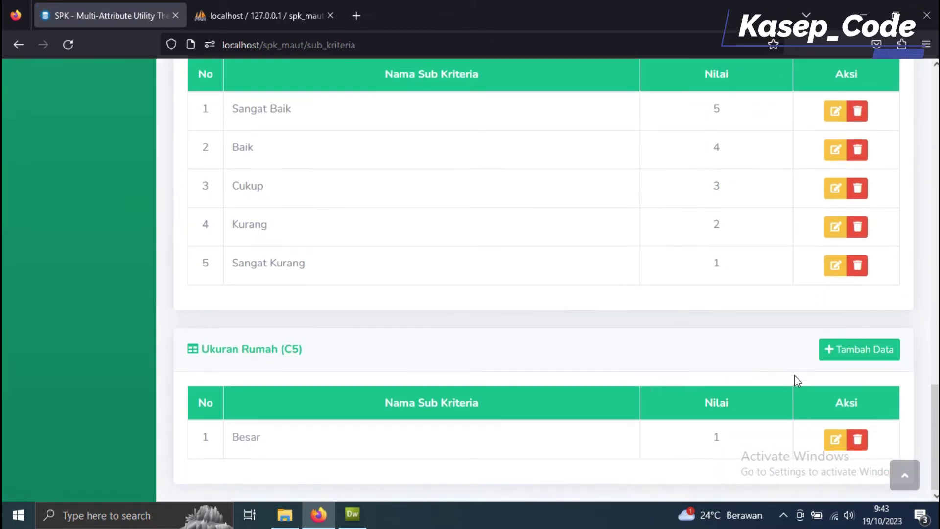
{"action": "left_click", "coordinate": [842, 349]}
{"action": "left_click", "coordinate": [367, 174]}
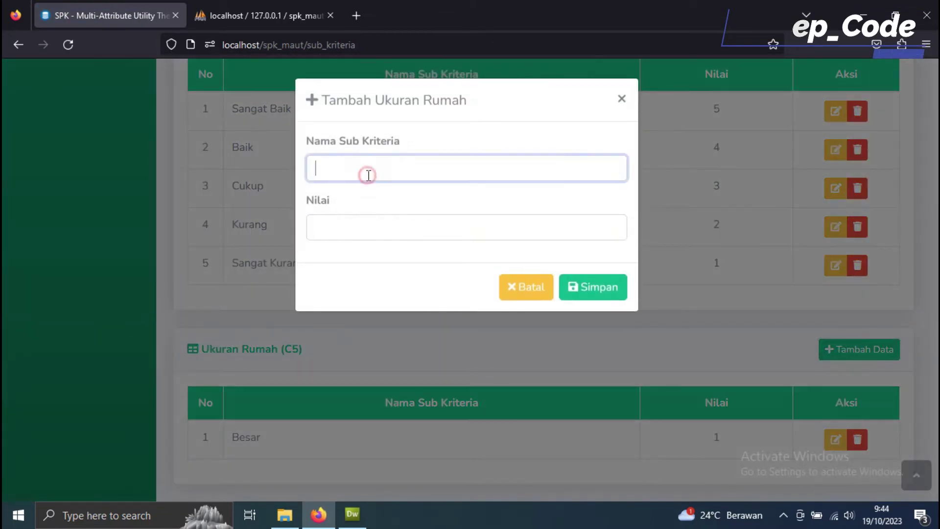
{"action": "type", "text": "Sedang"}
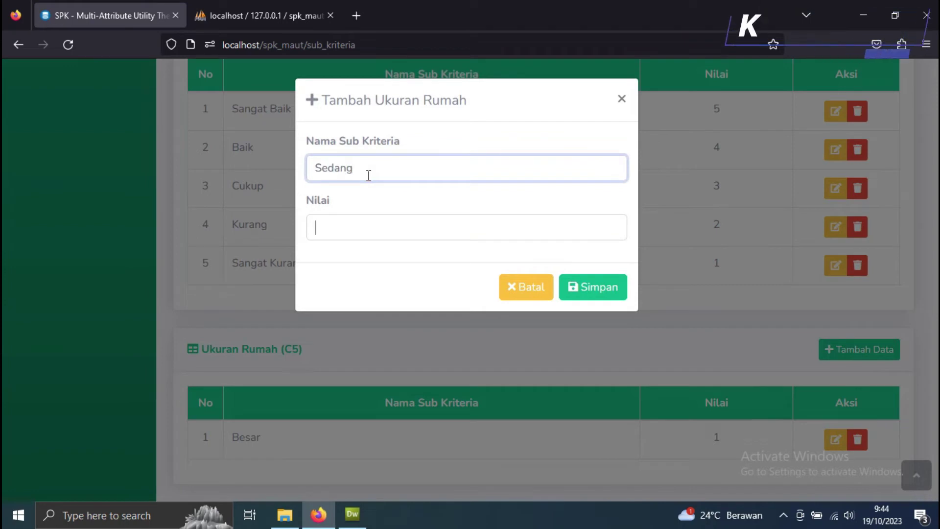
{"action": "key", "text": "Tab"}
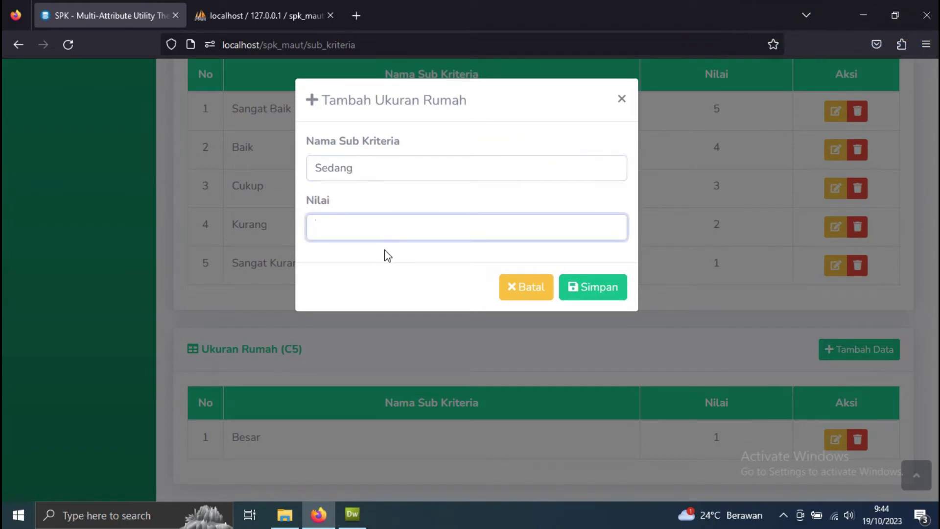
{"action": "type", "text": "3"}
{"action": "left_click", "coordinate": [600, 292]}
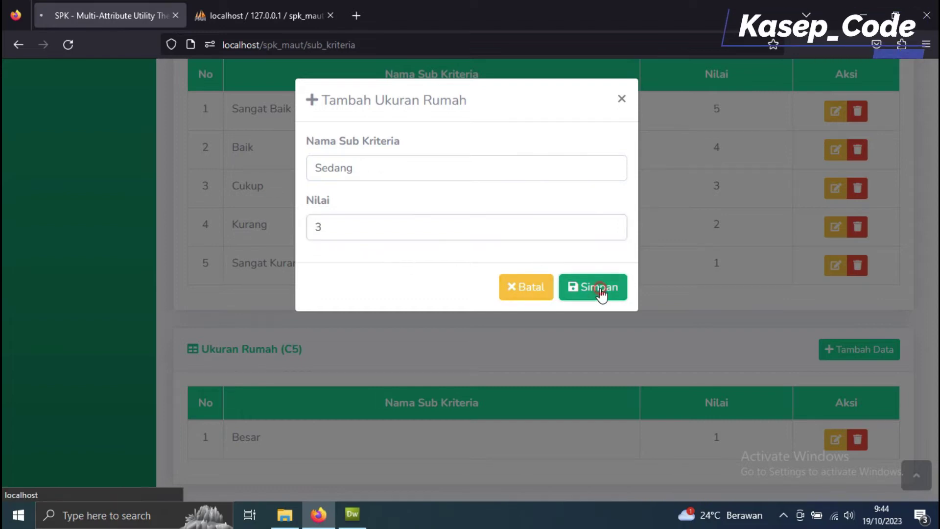
Step: Add the Kecil sub-criterion with value 5, then return to the top of the page
{"action": "scroll", "coordinate": [730, 331], "scroll_direction": "down", "scroll_amount": 20}
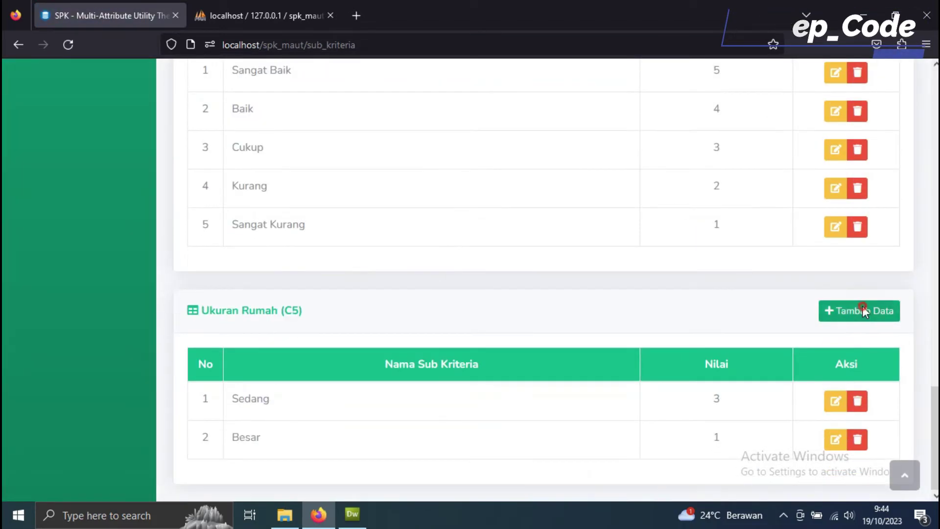
{"action": "left_click", "coordinate": [852, 310]}
{"action": "left_click", "coordinate": [415, 167]}
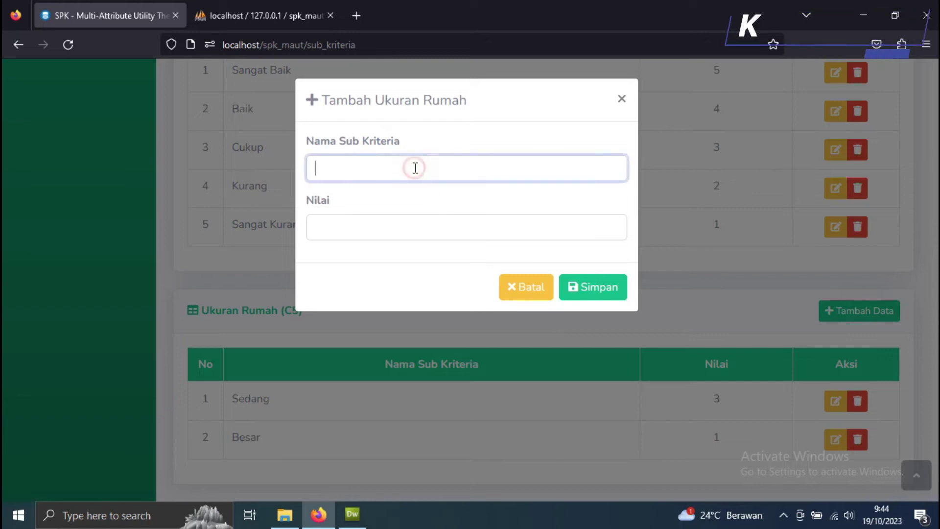
{"action": "type", "text": "Kecil"}
{"action": "left_click", "coordinate": [376, 233]}
{"action": "type", "text": "5"}
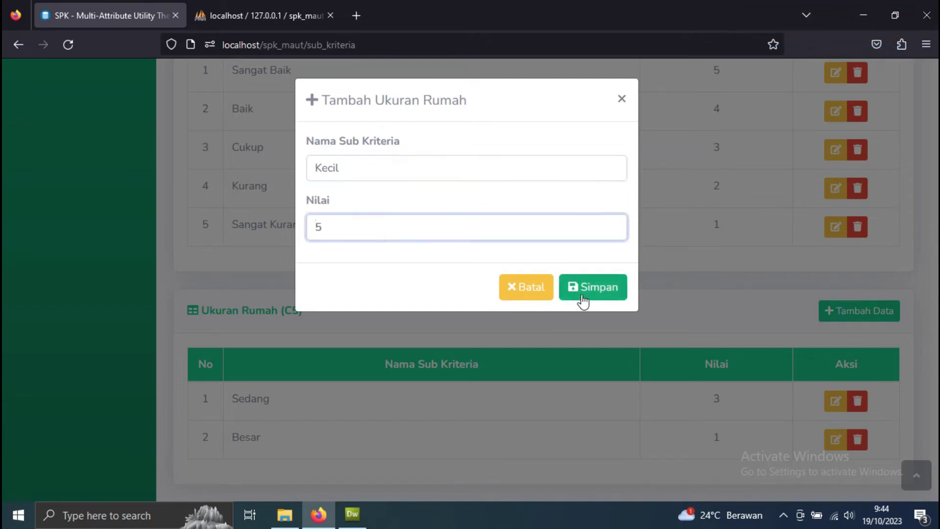
{"action": "left_click", "coordinate": [583, 289]}
{"action": "scroll", "coordinate": [588, 296], "scroll_direction": "down", "scroll_amount": 20}
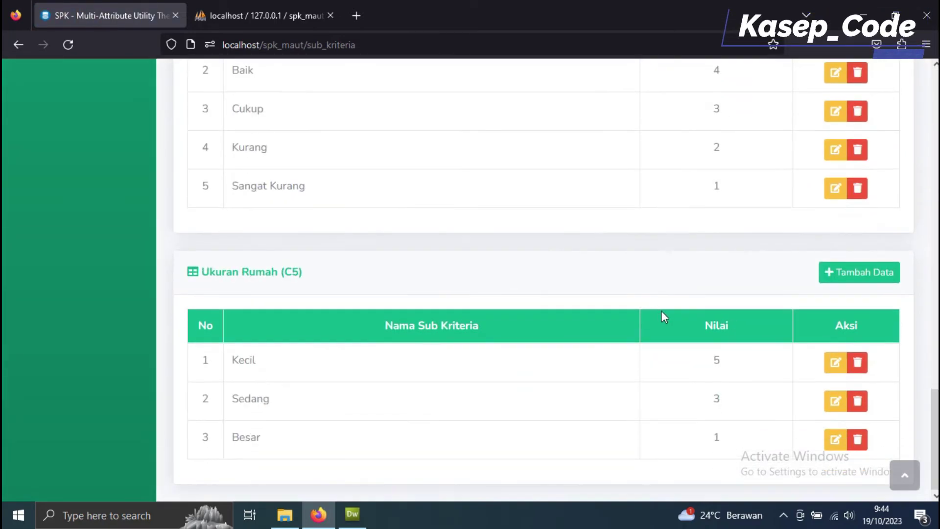
{"action": "scroll", "coordinate": [604, 310], "scroll_direction": "up", "scroll_amount": 20}
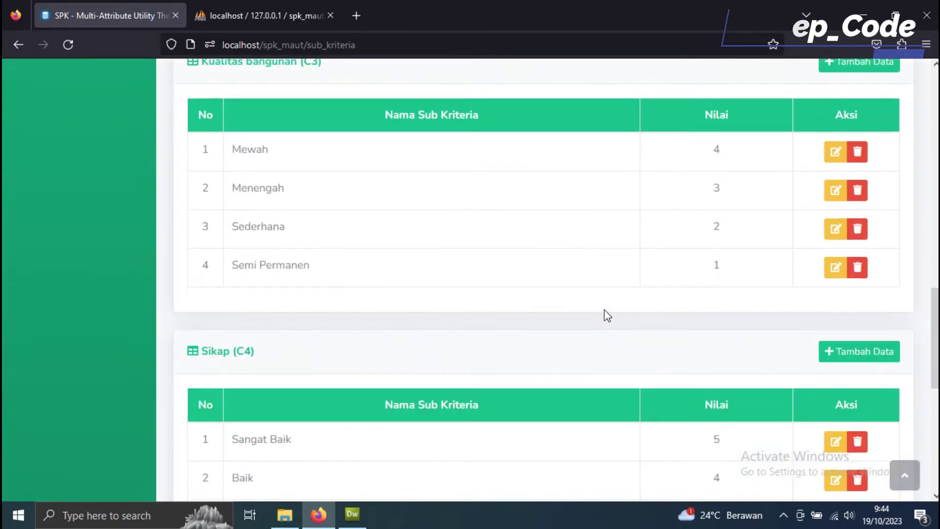
{"action": "scroll", "coordinate": [158, 294], "scroll_direction": "up", "scroll_amount": 4}
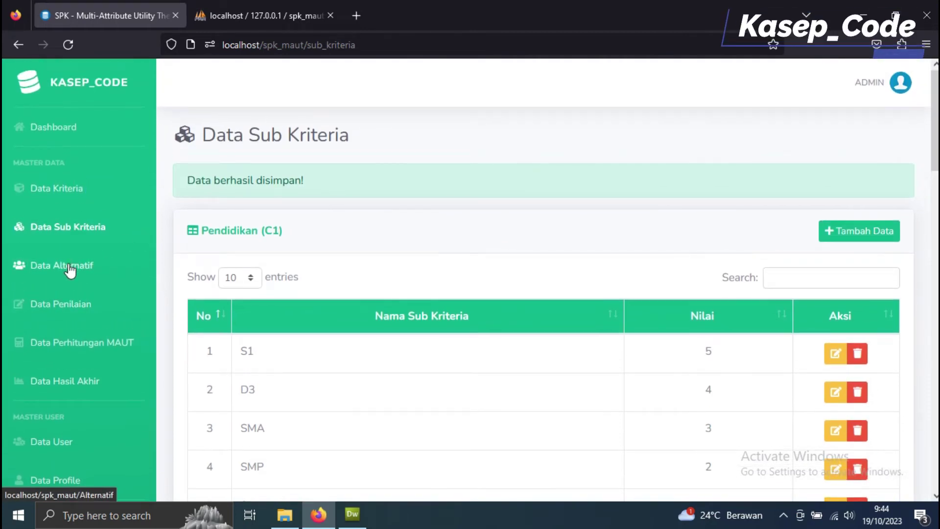
Step: Start a new alternative with status Aktif, year 2023, an NIK, the person's name and gender Pria
{"action": "left_click", "coordinate": [70, 270]}
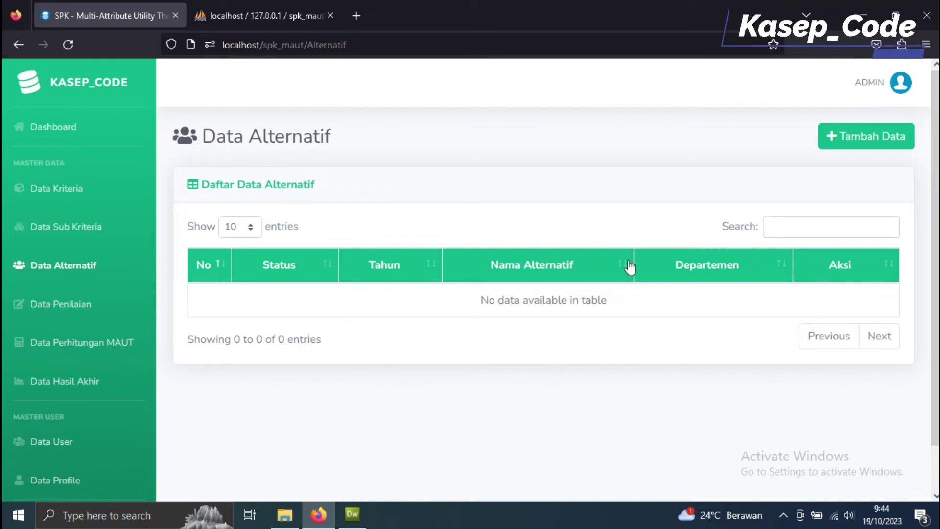
{"action": "left_click", "coordinate": [856, 138]}
{"action": "left_click", "coordinate": [333, 257]}
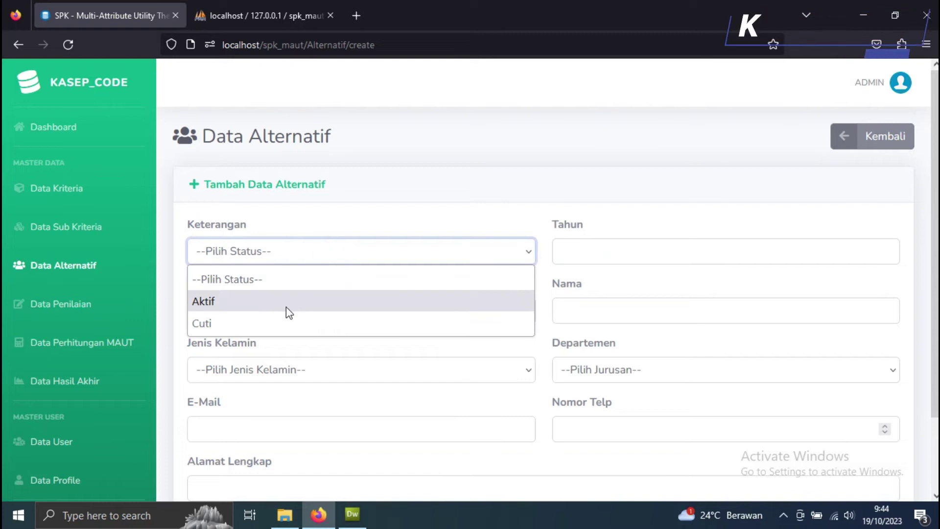
{"action": "left_click", "coordinate": [286, 303]}
{"action": "left_click", "coordinate": [630, 252]}
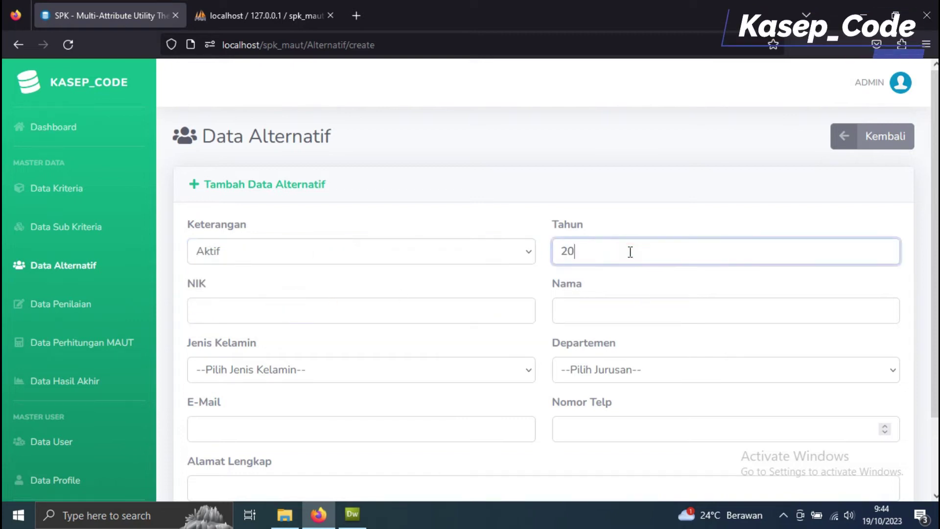
{"action": "left_click", "coordinate": [466, 316]}
{"action": "type", "text": "8077686786876"}
{"action": "left_click", "coordinate": [622, 312]}
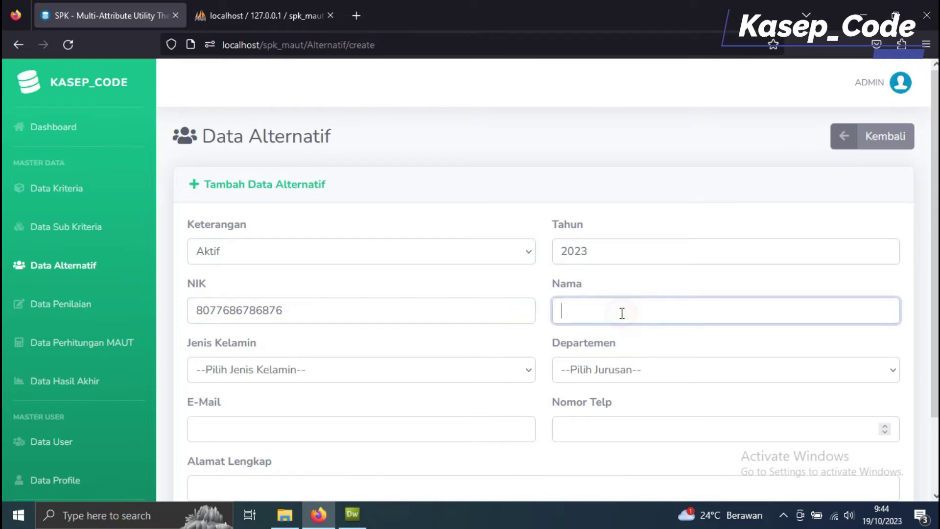
{"action": "type", "text": "Budi"}
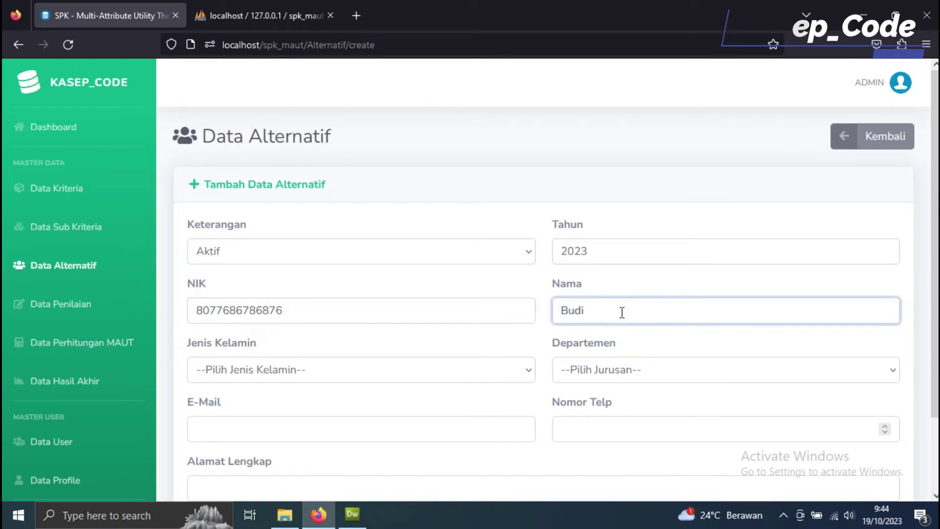
{"action": "left_click", "coordinate": [468, 371]}
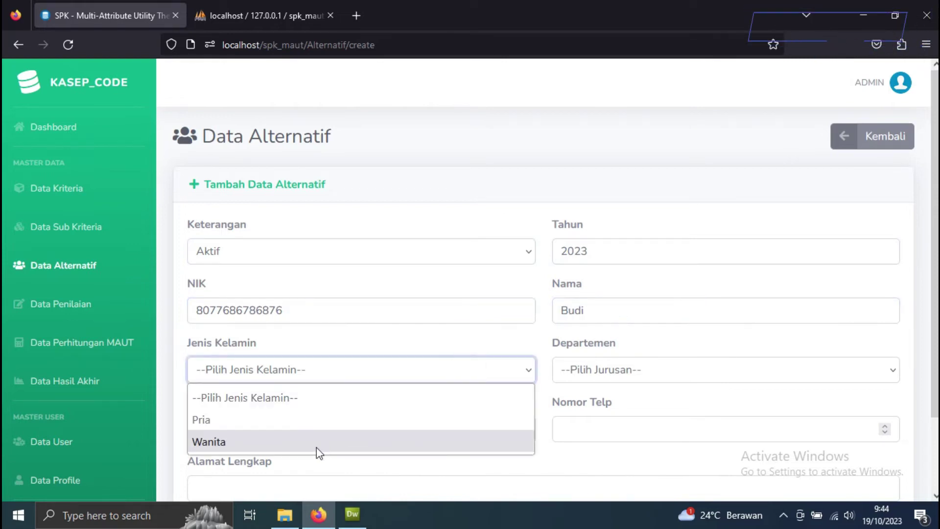
{"action": "left_click", "coordinate": [320, 420]}
Step: Set department Guru, fill in the e-mail, phone and address, and save the alternative
{"action": "left_click", "coordinate": [631, 379]}
{"action": "left_click", "coordinate": [630, 422]}
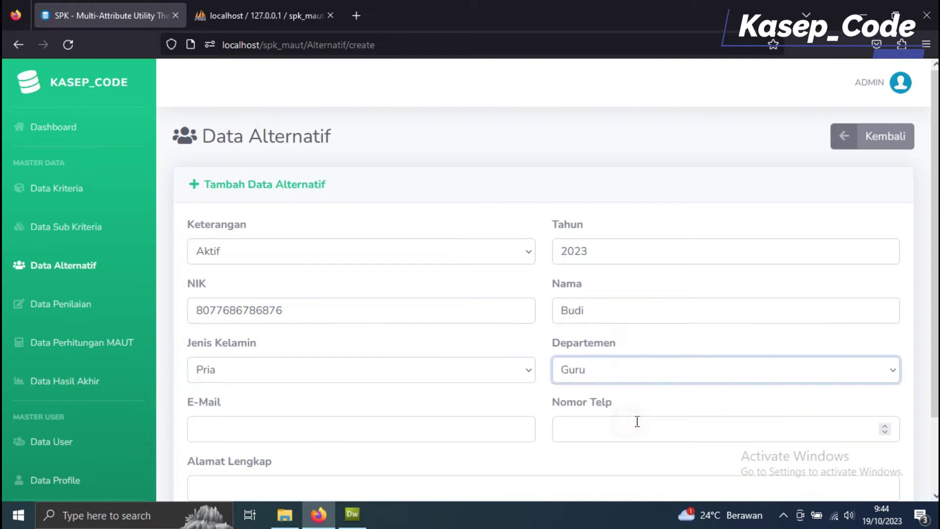
{"action": "scroll", "coordinate": [441, 382], "scroll_direction": "down", "scroll_amount": 3}
{"action": "left_click", "coordinate": [400, 351]}
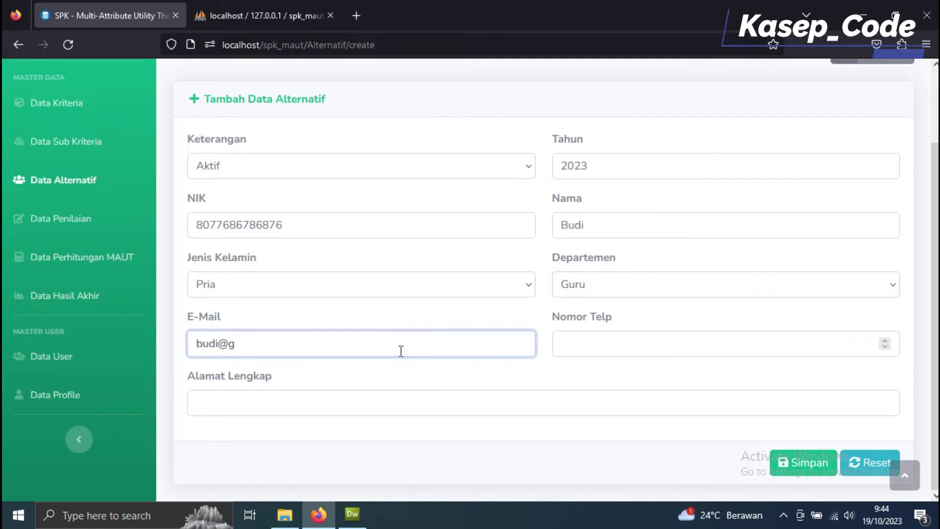
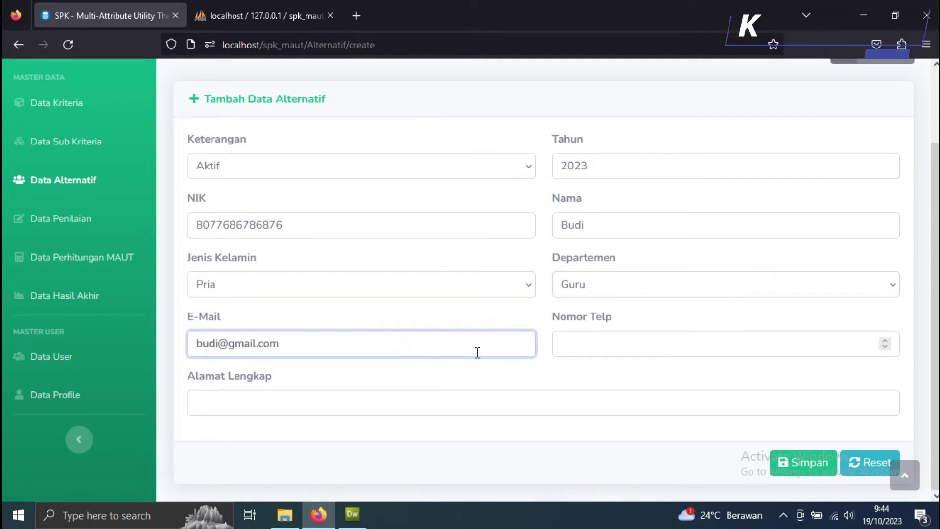
{"action": "left_click", "coordinate": [568, 345]}
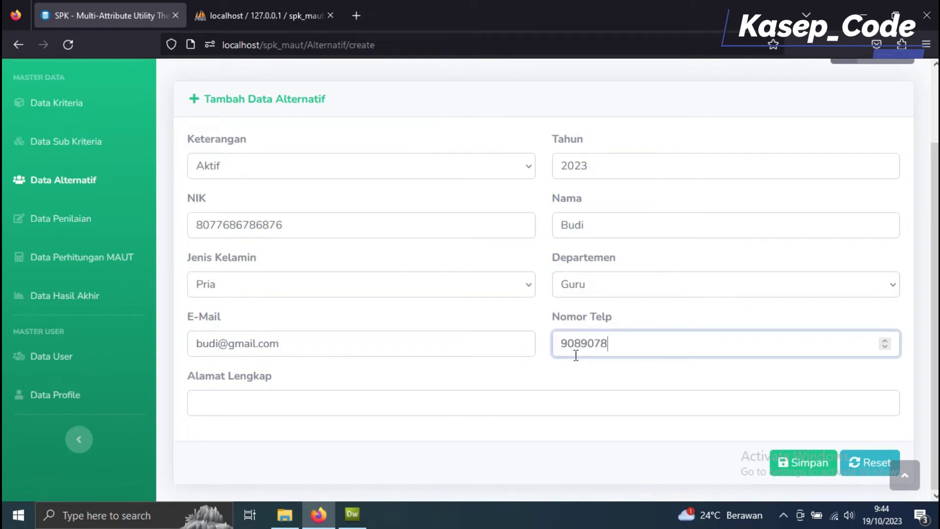
{"action": "left_click", "coordinate": [306, 403]}
{"action": "type", "text": "Konoiha"}
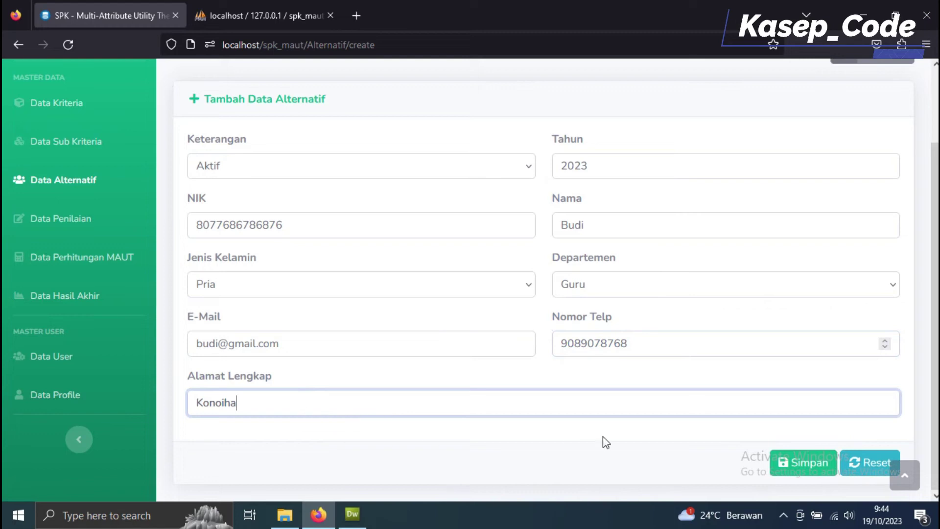
{"action": "left_click", "coordinate": [831, 469]}
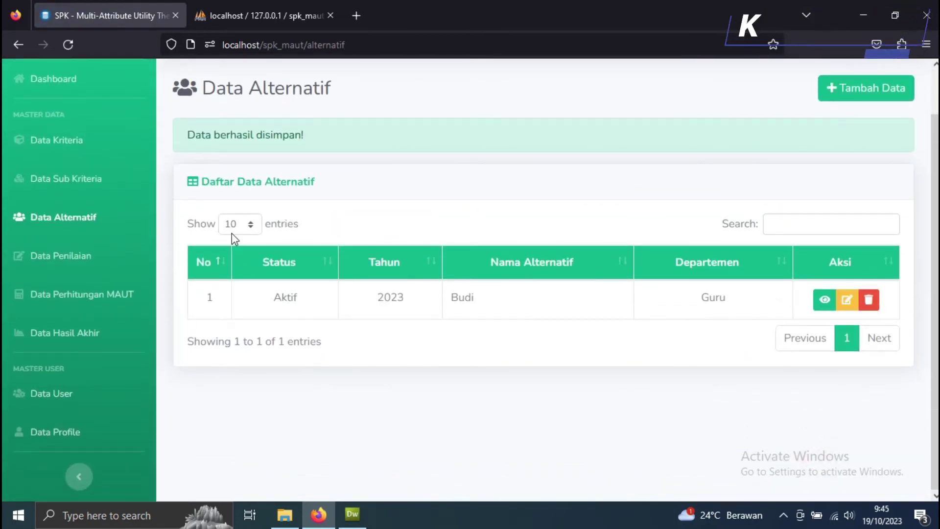
{"action": "left_click", "coordinate": [888, 90]}
Step: Enter status Aktif, year 2023, the NIK, the person's name and gender Pria
{"action": "left_click", "coordinate": [447, 251]}
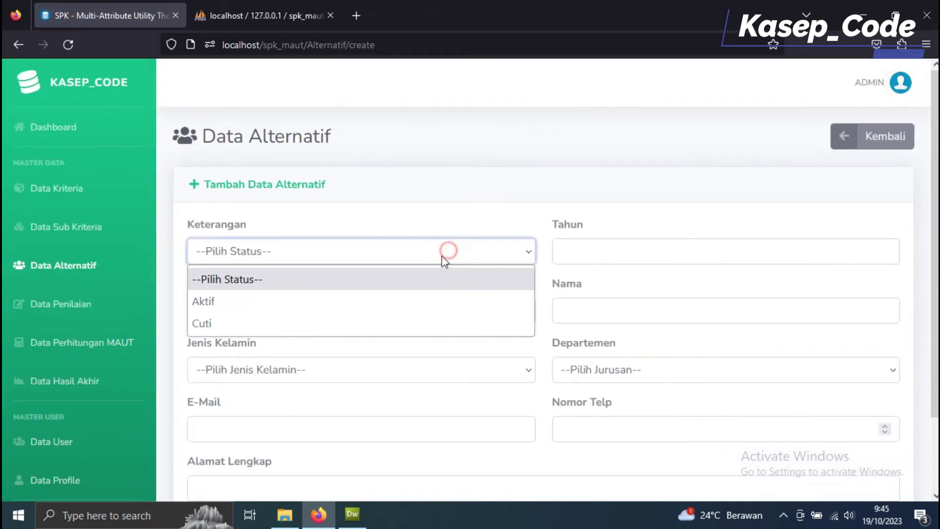
{"action": "left_click", "coordinate": [342, 308]}
{"action": "left_click", "coordinate": [578, 251]}
{"action": "type", "text": "2023"}
{"action": "left_click", "coordinate": [370, 310]}
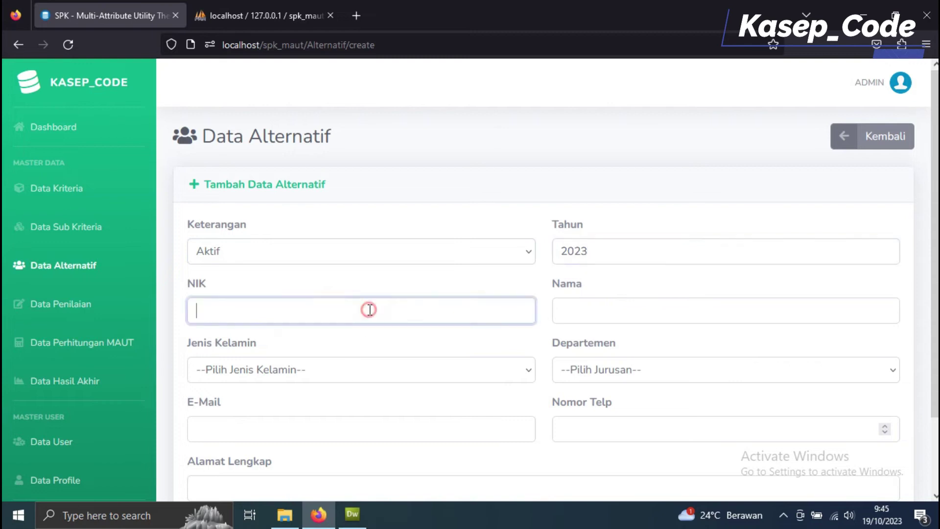
{"action": "type", "text": "987089067567"}
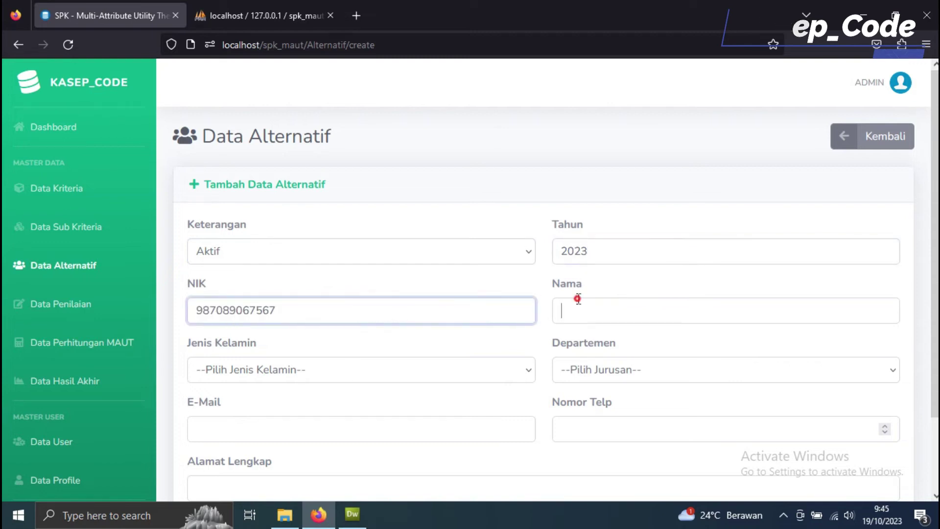
{"action": "left_click", "coordinate": [580, 309]}
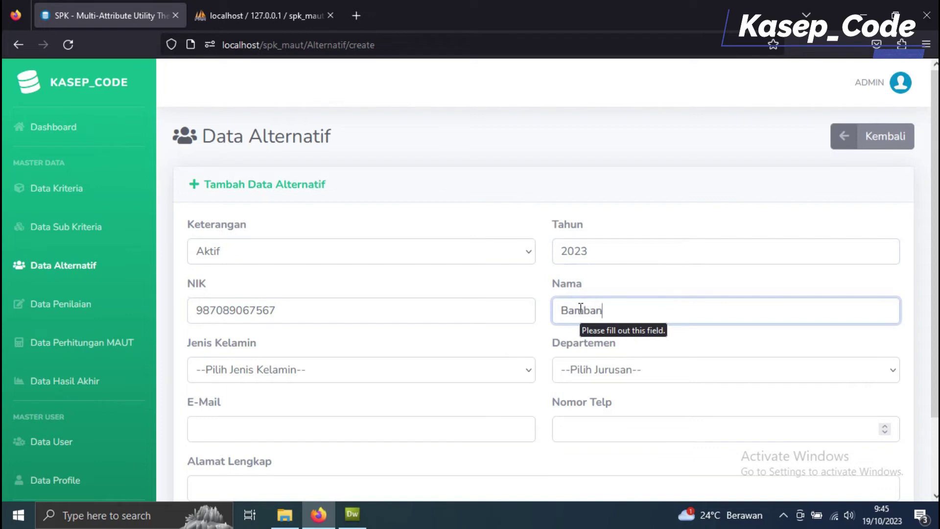
{"action": "left_click", "coordinate": [361, 377]}
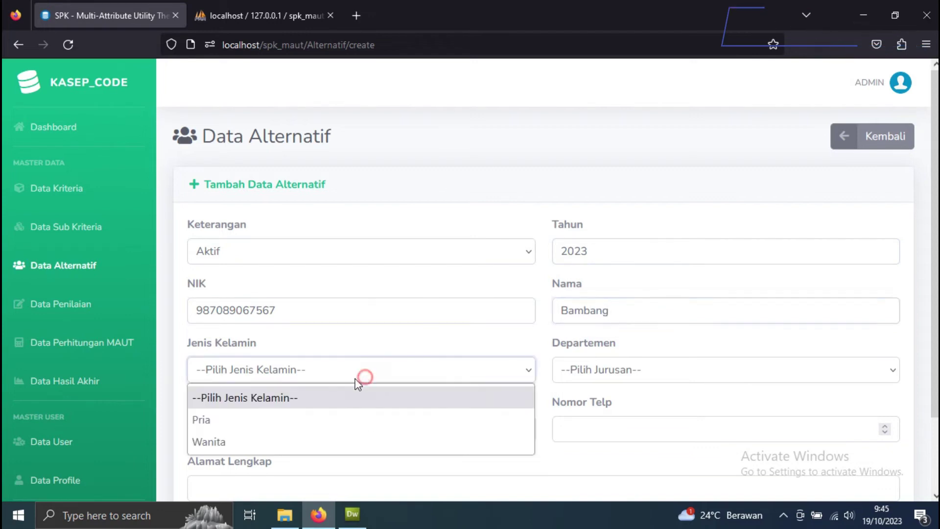
{"action": "left_click", "coordinate": [272, 418]}
Step: Choose department Guru, enter the e-mail, phone number and address, and save the second alternative
{"action": "left_click", "coordinate": [619, 369]}
{"action": "left_click", "coordinate": [596, 418]}
{"action": "scroll", "coordinate": [399, 340], "scroll_direction": "down", "scroll_amount": 2}
{"action": "left_click", "coordinate": [380, 352]}
{"action": "type", "text": "n"}
{"action": "key", "text": "BackSpace"}
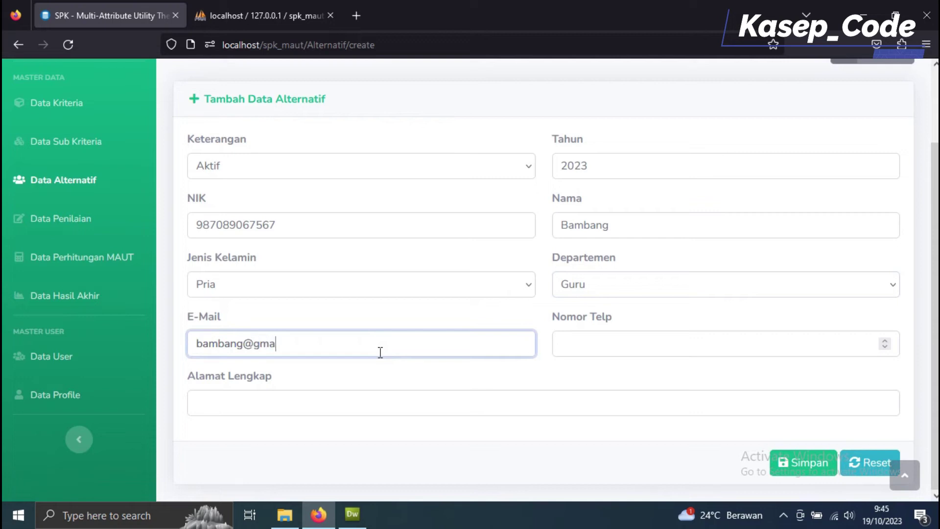
{"action": "key", "text": "Tab"}
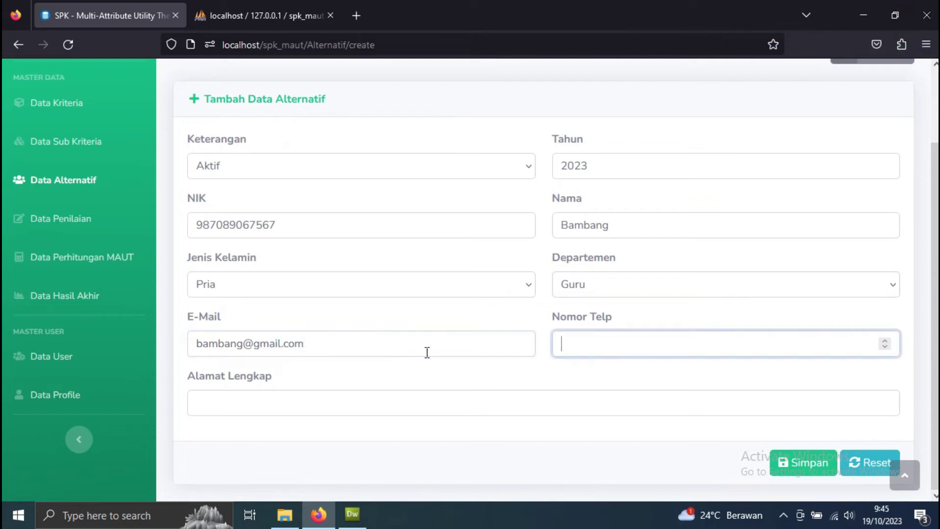
{"action": "type", "text": "678998989"}
{"action": "left_click", "coordinate": [296, 403]}
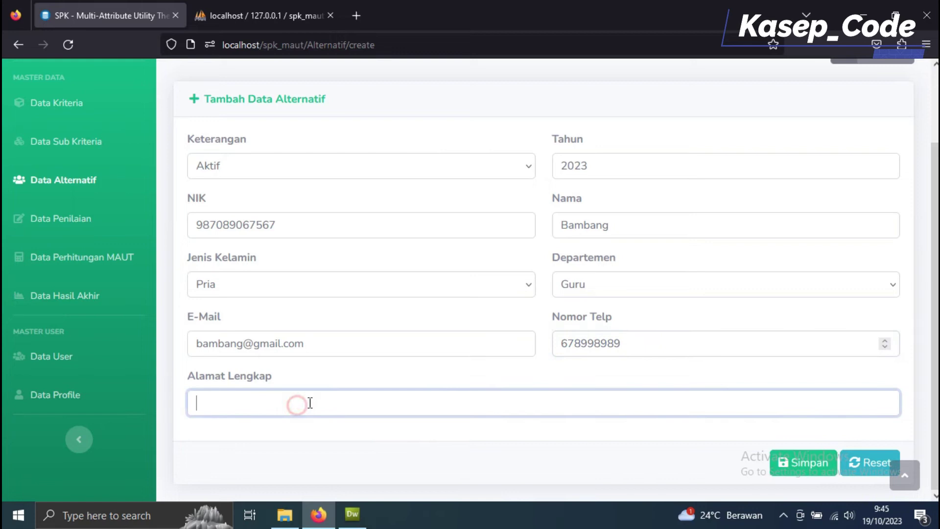
{"action": "type", "text": "K"}
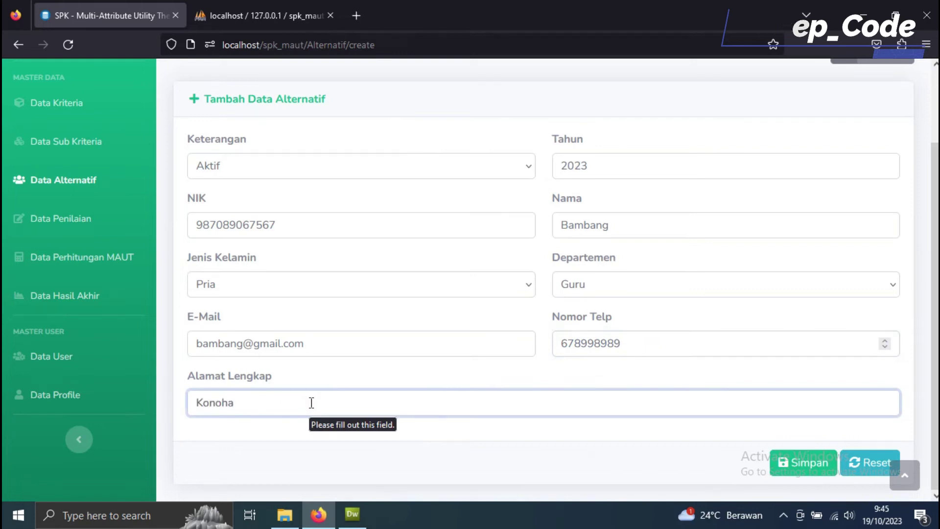
{"action": "type", "text": "onoha"}
{"action": "left_click", "coordinate": [799, 463]}
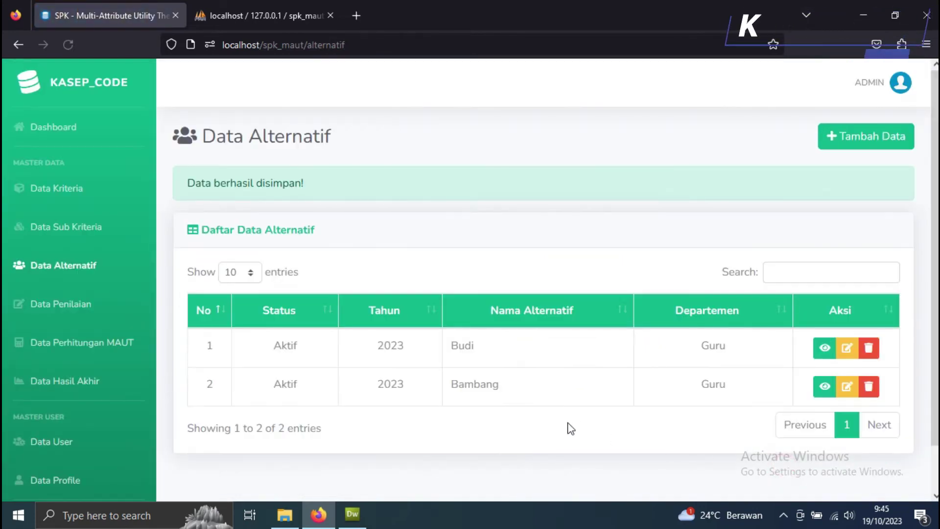
{"action": "left_click", "coordinate": [877, 136]}
Step: Enter status Aktif, year 2023, the NIK, the person's name and gender Wanita
{"action": "left_click", "coordinate": [336, 251]}
{"action": "left_click", "coordinate": [272, 303]}
{"action": "left_click", "coordinate": [562, 247]}
{"action": "type", "text": "2023"}
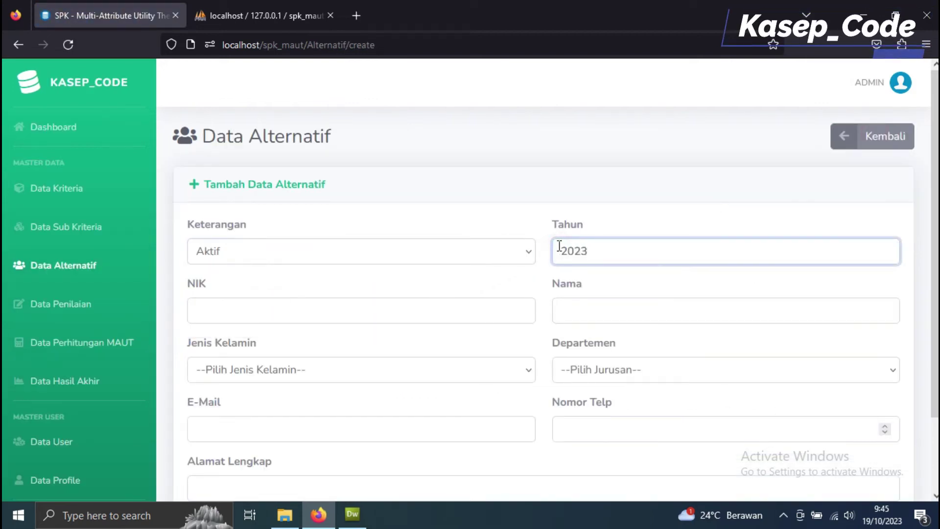
{"action": "left_click", "coordinate": [364, 321]}
{"action": "type", "text": "4534234234"}
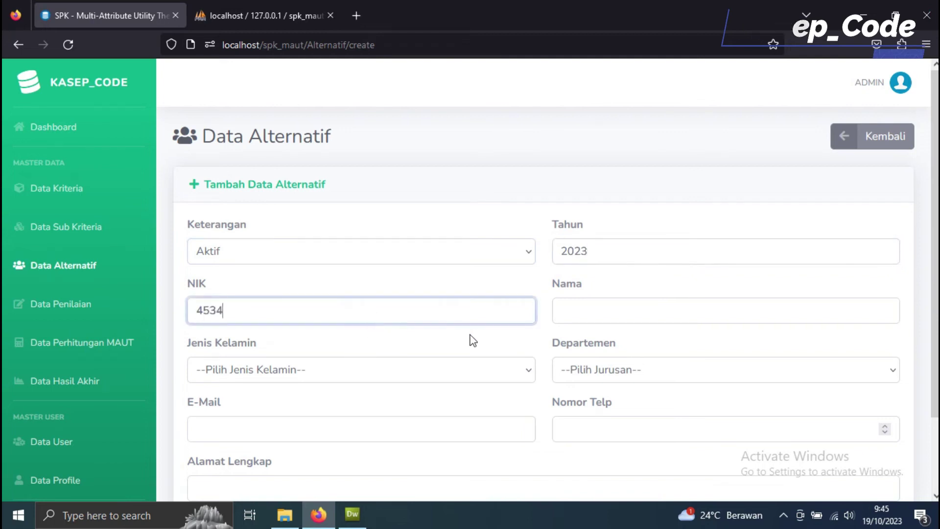
{"action": "left_click", "coordinate": [582, 310]}
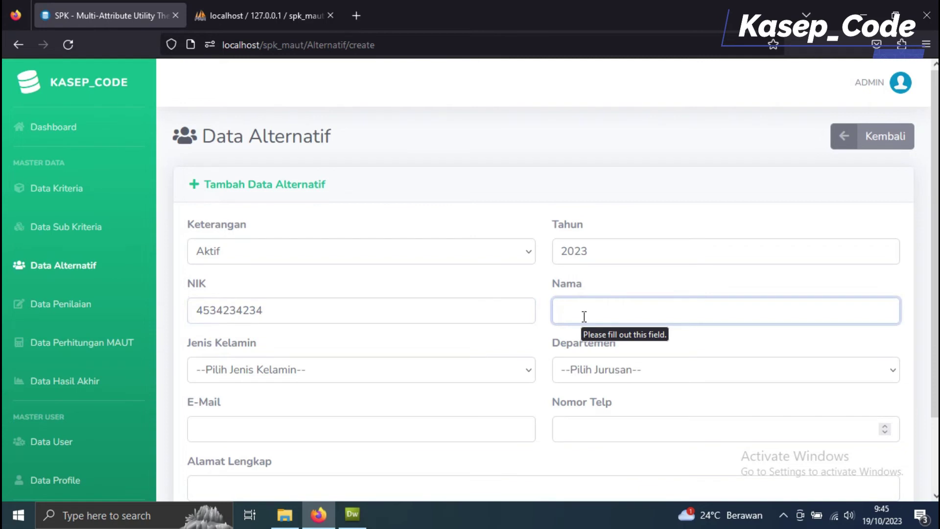
{"action": "type", "text": "Yutr"}
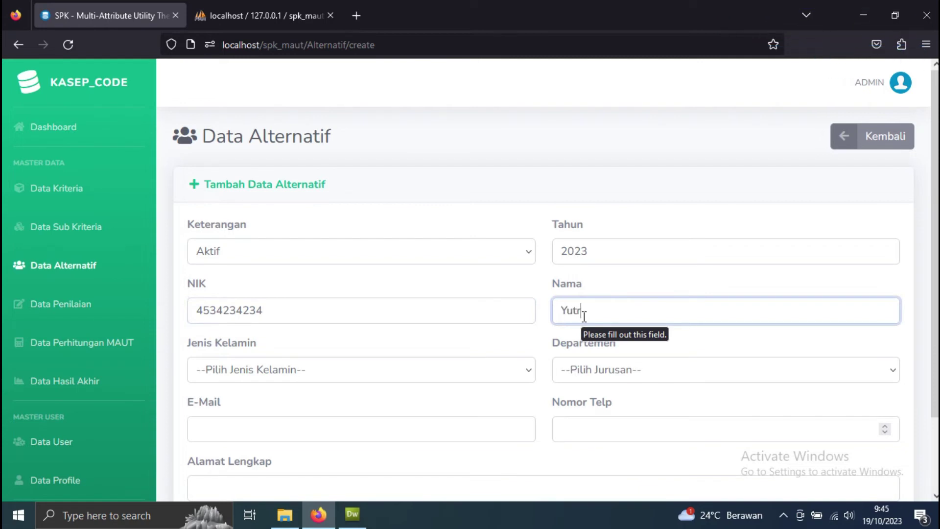
{"action": "left_click", "coordinate": [433, 372]}
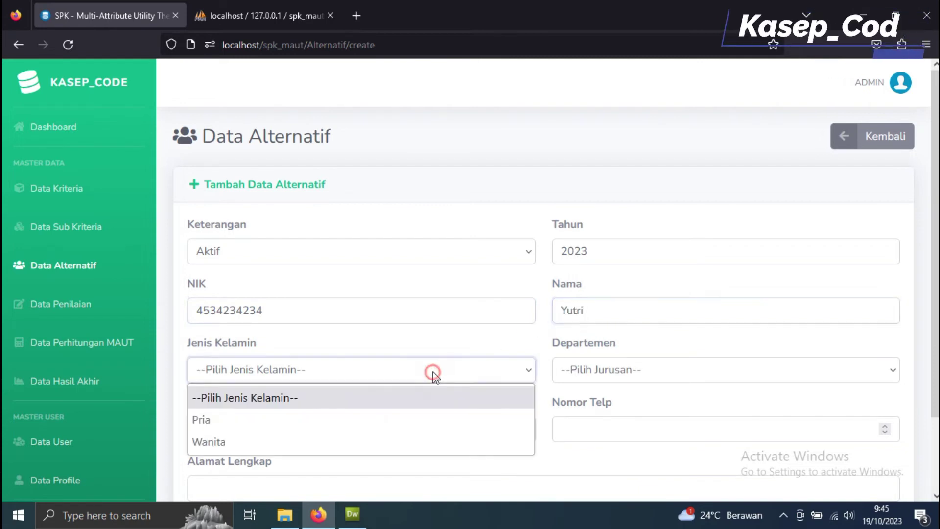
{"action": "left_click", "coordinate": [351, 440]}
Step: Choose department Guru, fill in the e-mail, phone and full address, and save the alternative
{"action": "left_click", "coordinate": [632, 375]}
{"action": "left_click", "coordinate": [606, 415]}
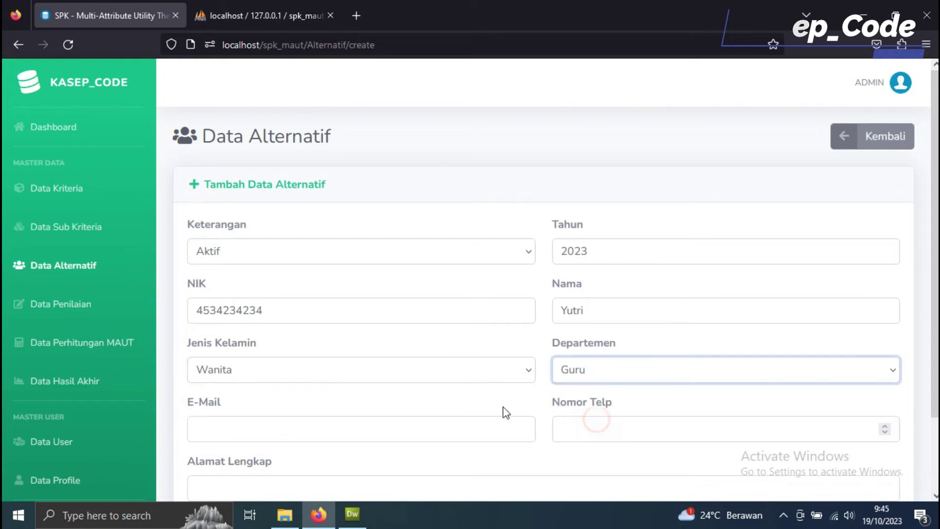
{"action": "scroll", "coordinate": [504, 412], "scroll_direction": "down", "scroll_amount": 3}
{"action": "left_click", "coordinate": [370, 350]}
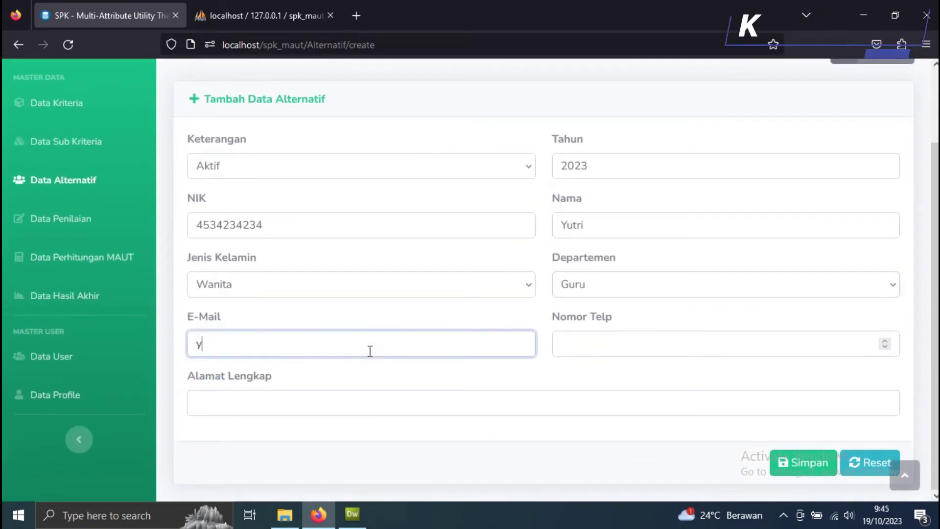
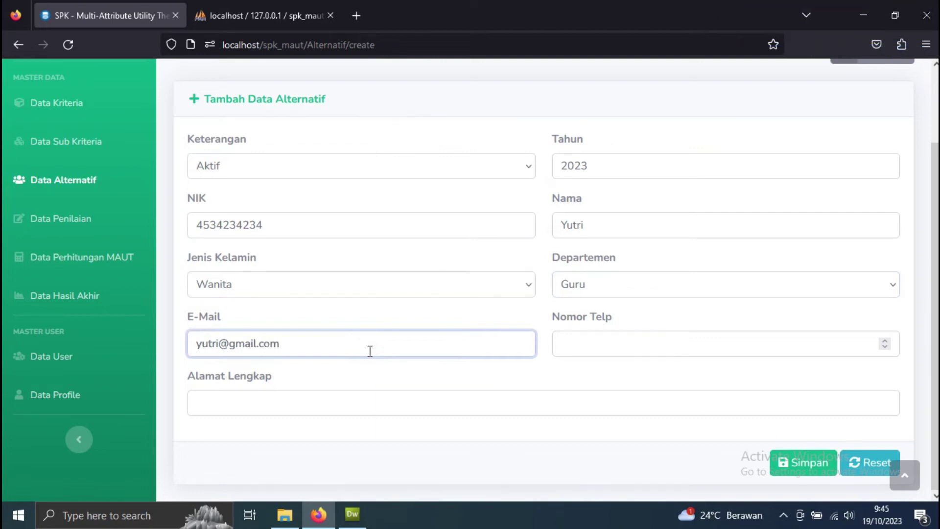
{"action": "key", "text": "Tab"}
{"action": "type", "text": "6"}
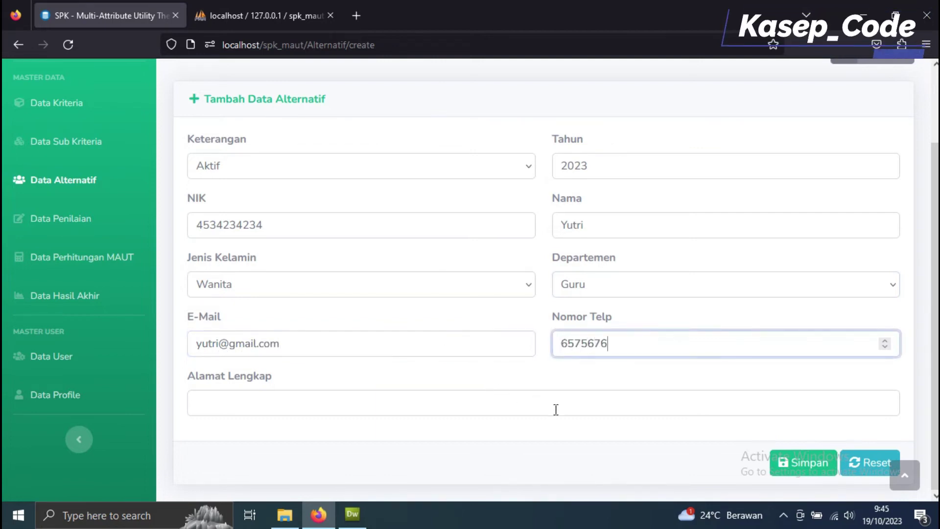
{"action": "left_click", "coordinate": [393, 405]}
{"action": "type", "text": "ko"}
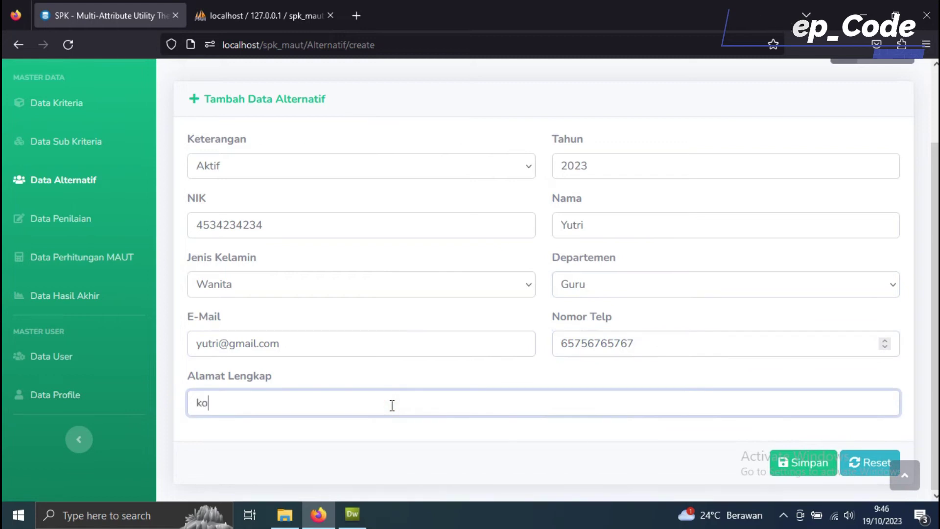
{"action": "type", "text": "noha t"}
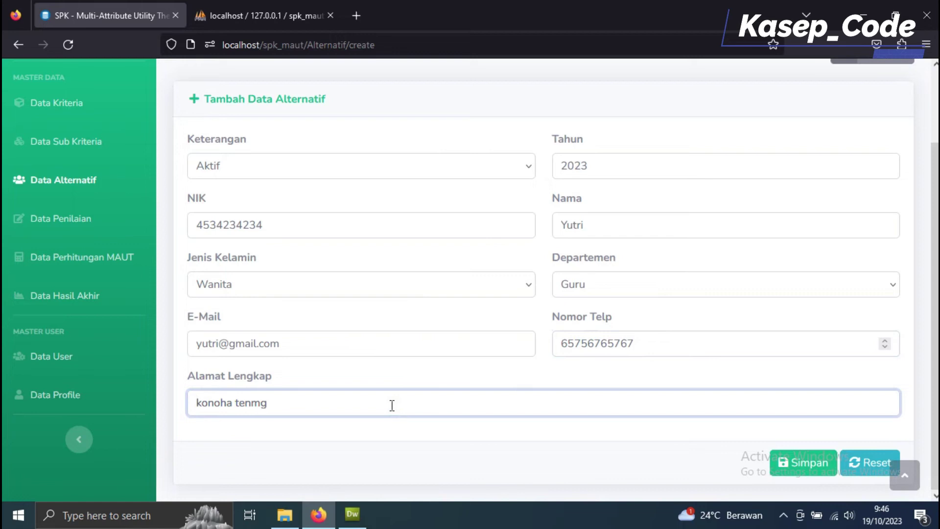
{"action": "type", "text": "enm"}
{"action": "key", "text": "BackSpace"}
{"action": "type", "text": "gbahj"}
{"action": "left_click", "coordinate": [815, 474]}
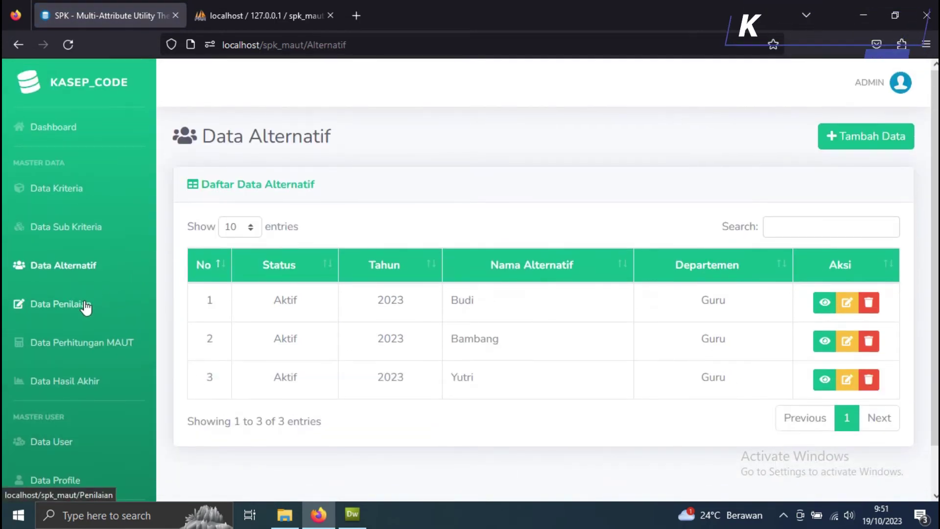
Step: Assess the first alternative as D3, Milik ortu/Keluarga, Sederhana, Cukup, Sedang and save it
{"action": "left_click", "coordinate": [86, 307]}
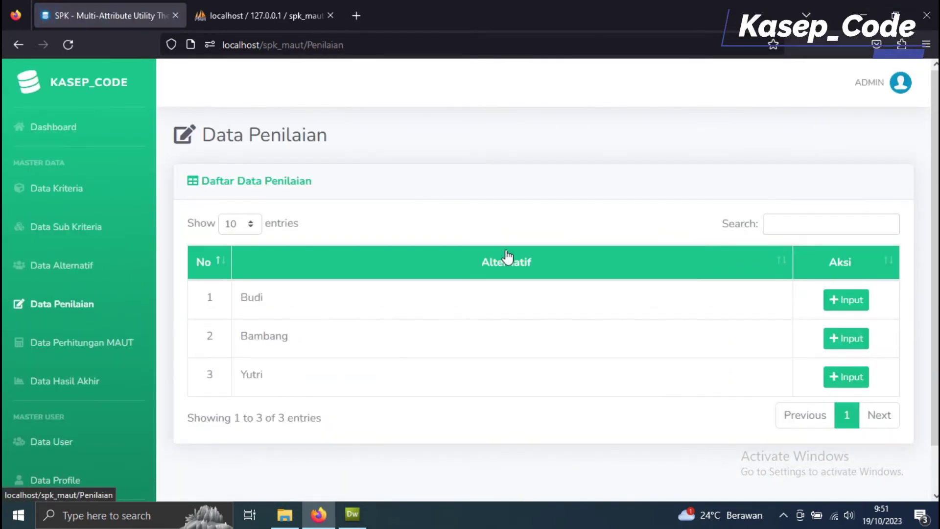
{"action": "left_click", "coordinate": [852, 300]}
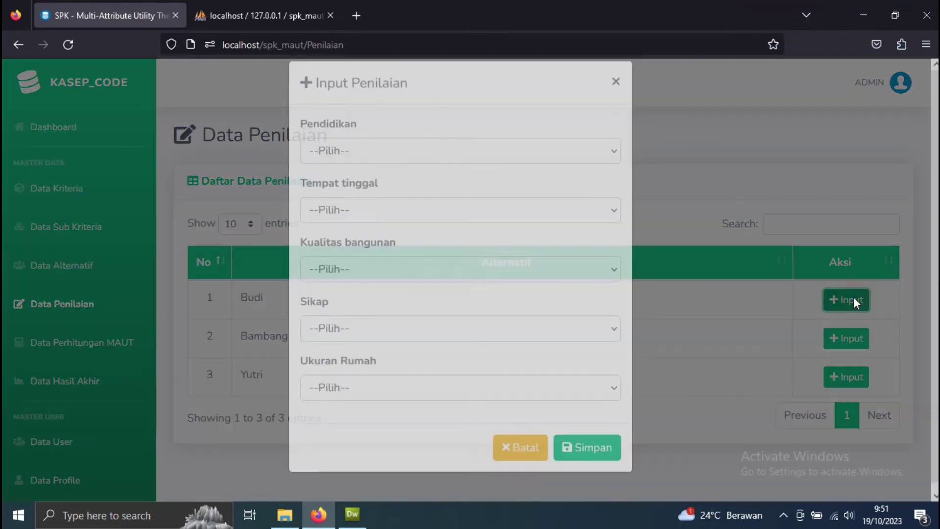
{"action": "left_click", "coordinate": [487, 174]}
{"action": "left_click", "coordinate": [392, 237]}
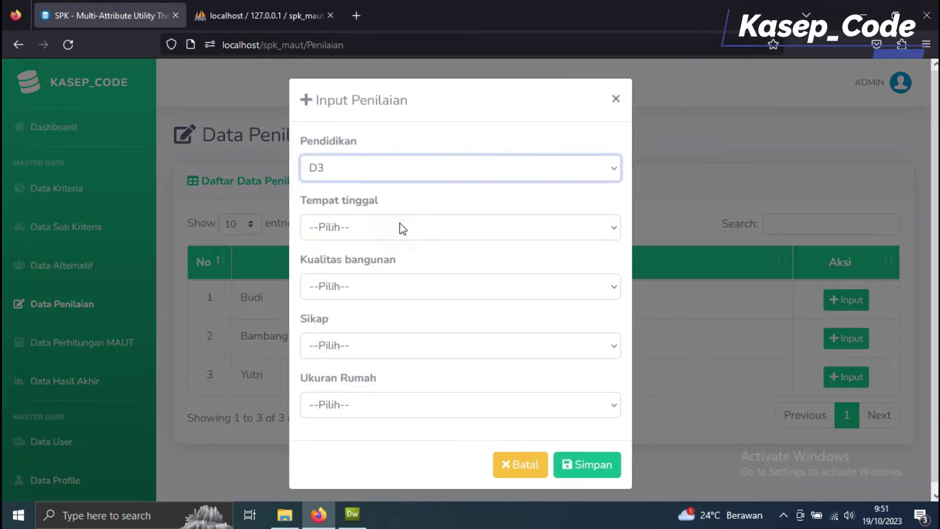
{"action": "left_click", "coordinate": [402, 229]}
{"action": "left_click", "coordinate": [378, 307]}
{"action": "left_click", "coordinate": [377, 289]}
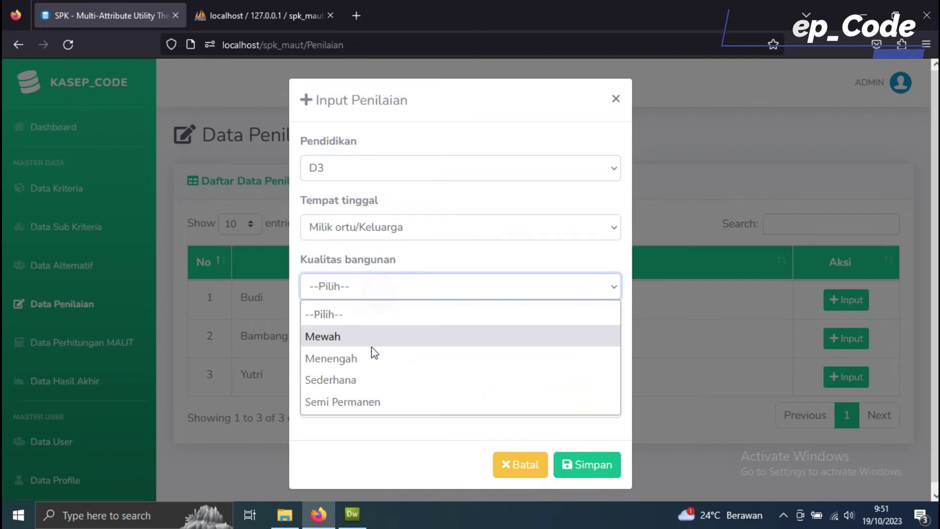
{"action": "left_click", "coordinate": [368, 387]}
{"action": "left_click", "coordinate": [374, 346]}
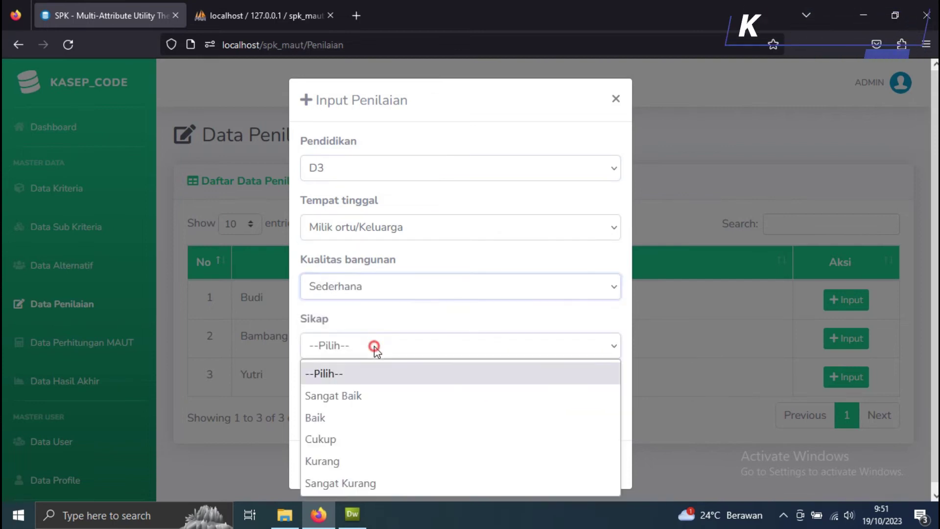
{"action": "left_click", "coordinate": [348, 439]}
{"action": "left_click", "coordinate": [369, 407]}
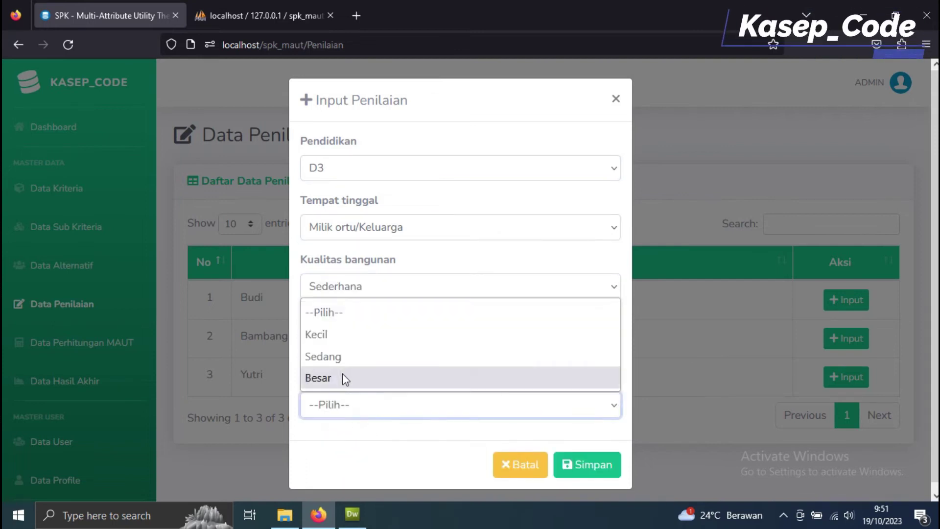
{"action": "left_click", "coordinate": [337, 358]}
{"action": "left_click", "coordinate": [578, 468]}
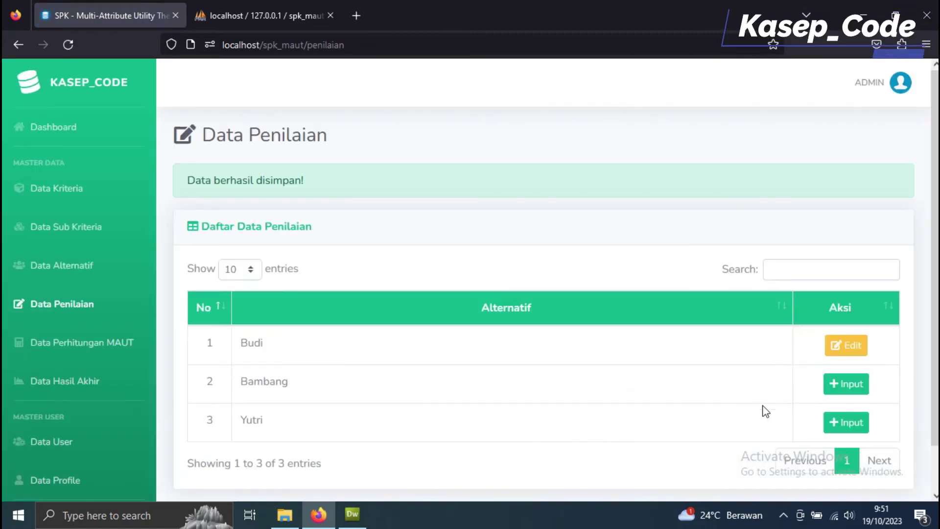
Step: Assess the second alternative as S1, Kontrak/Kos, Mewah, Baik, Sedang and save it
{"action": "scroll", "coordinate": [850, 425], "scroll_direction": "down", "scroll_amount": 2}
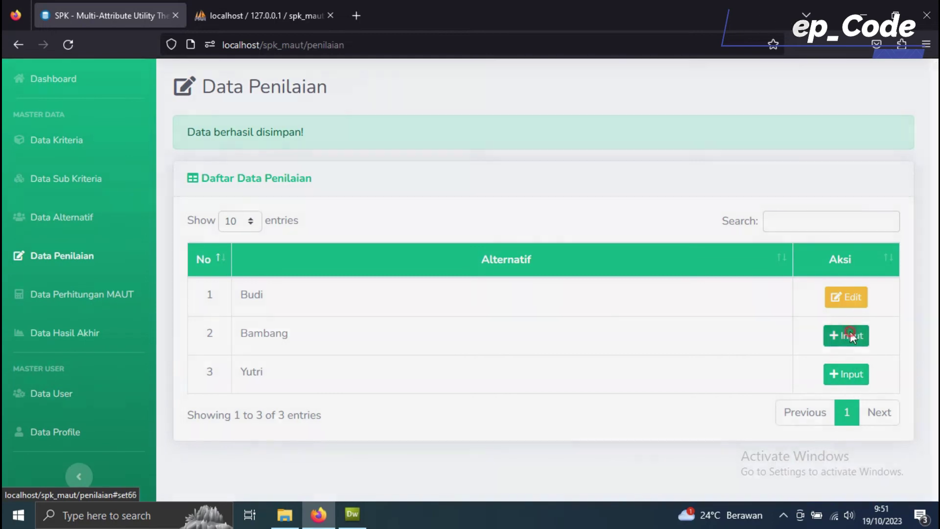
{"action": "left_click", "coordinate": [851, 331]}
{"action": "left_click", "coordinate": [445, 174]}
{"action": "left_click", "coordinate": [376, 258]}
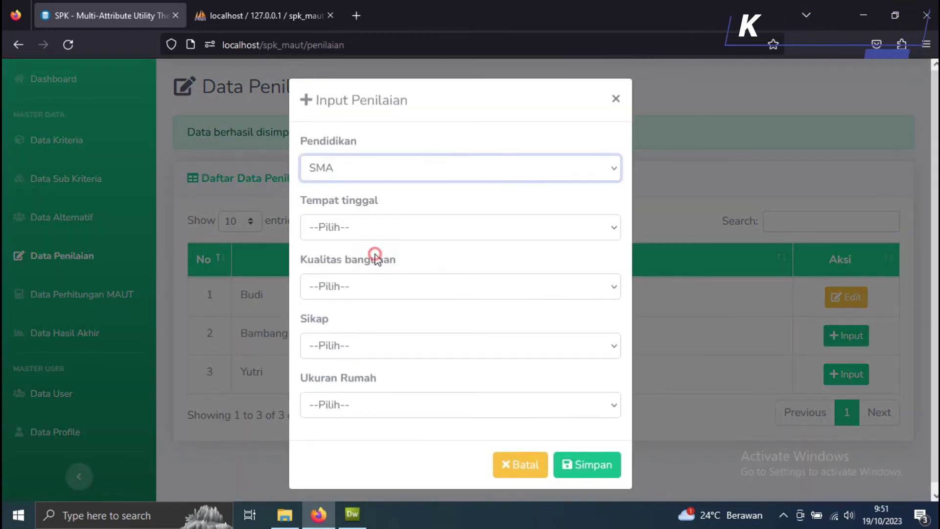
{"action": "left_click", "coordinate": [396, 173]}
{"action": "left_click", "coordinate": [364, 205]}
{"action": "left_click", "coordinate": [377, 175]}
{"action": "left_click", "coordinate": [371, 260]}
{"action": "left_click", "coordinate": [364, 231]}
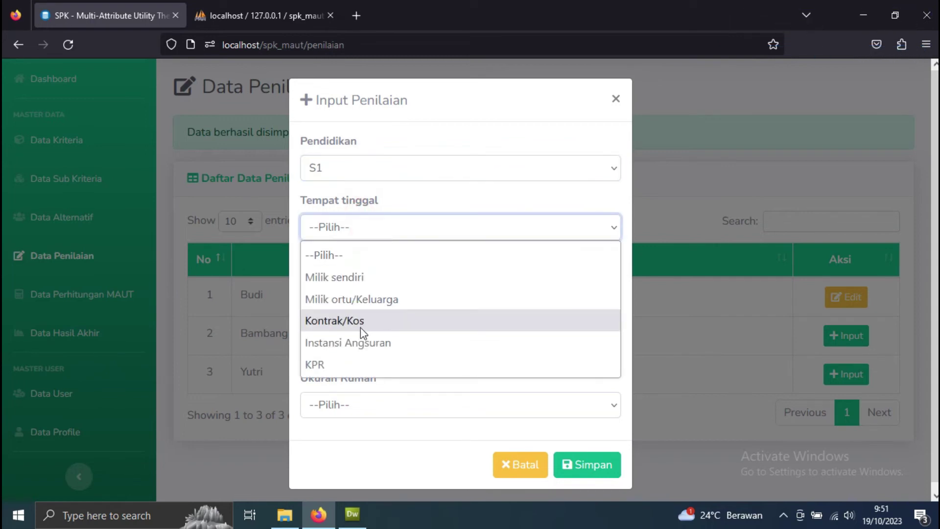
{"action": "left_click", "coordinate": [363, 322]}
{"action": "left_click", "coordinate": [364, 287]}
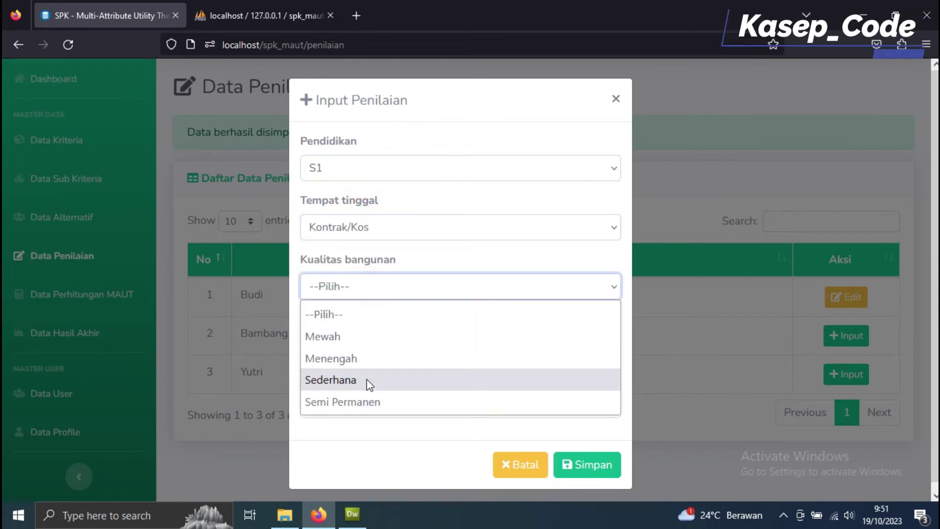
{"action": "left_click", "coordinate": [374, 337]}
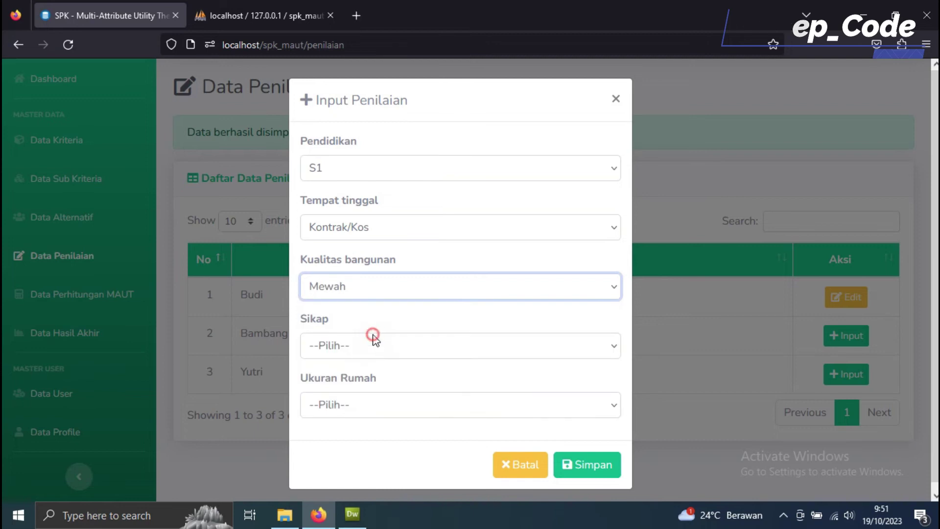
{"action": "left_click", "coordinate": [382, 345]}
{"action": "left_click", "coordinate": [351, 418]}
{"action": "left_click", "coordinate": [403, 405]}
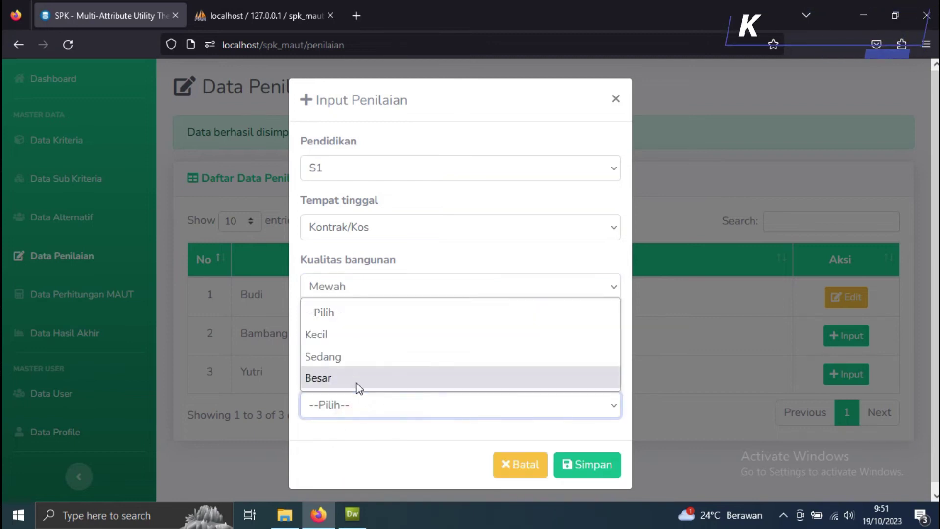
{"action": "left_click", "coordinate": [345, 358]}
{"action": "left_click", "coordinate": [568, 465]}
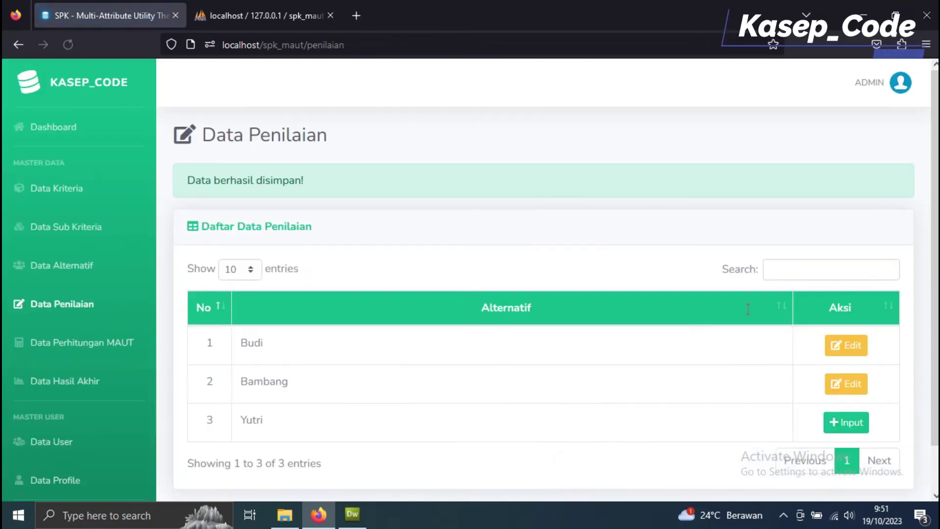
Step: Assess the third alternative as D3, Milik ortu/Keluarga, Mewah, Kurang, Besar and save it
{"action": "scroll", "coordinate": [822, 411], "scroll_direction": "down", "scroll_amount": 1}
{"action": "left_click", "coordinate": [836, 374]}
{"action": "left_click", "coordinate": [380, 172]}
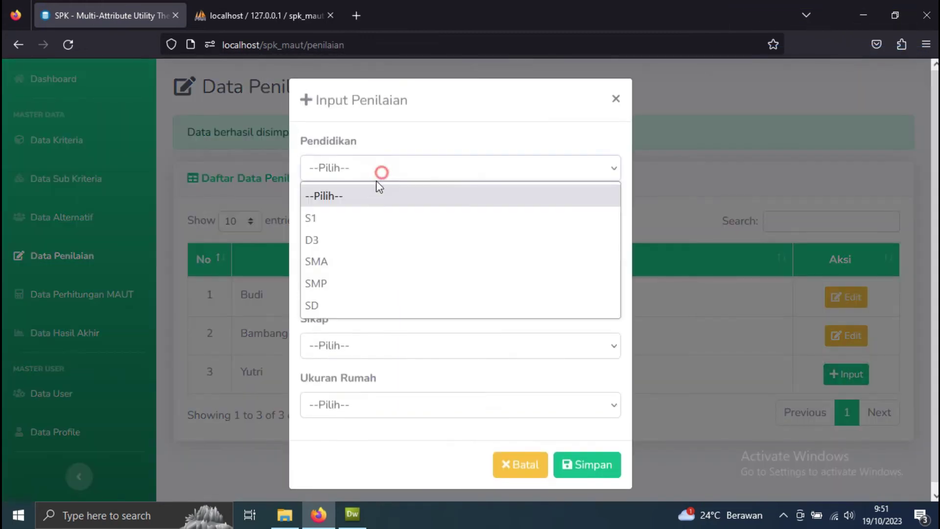
{"action": "left_click", "coordinate": [349, 218]}
{"action": "left_click", "coordinate": [363, 174]}
{"action": "left_click", "coordinate": [339, 241]}
{"action": "left_click", "coordinate": [415, 234]}
{"action": "left_click", "coordinate": [382, 300]}
{"action": "left_click", "coordinate": [382, 285]}
{"action": "left_click", "coordinate": [357, 336]}
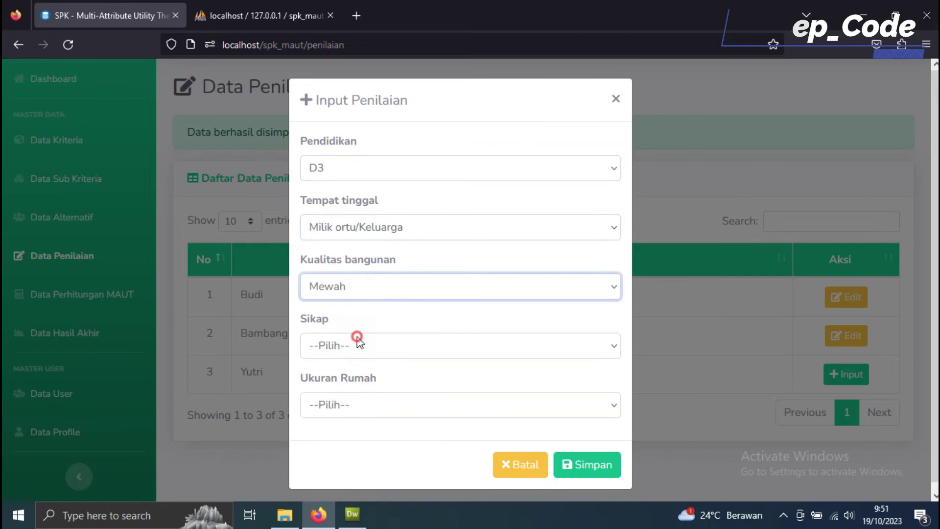
{"action": "left_click", "coordinate": [403, 289]}
{"action": "left_click", "coordinate": [402, 292]}
{"action": "left_click", "coordinate": [393, 348]}
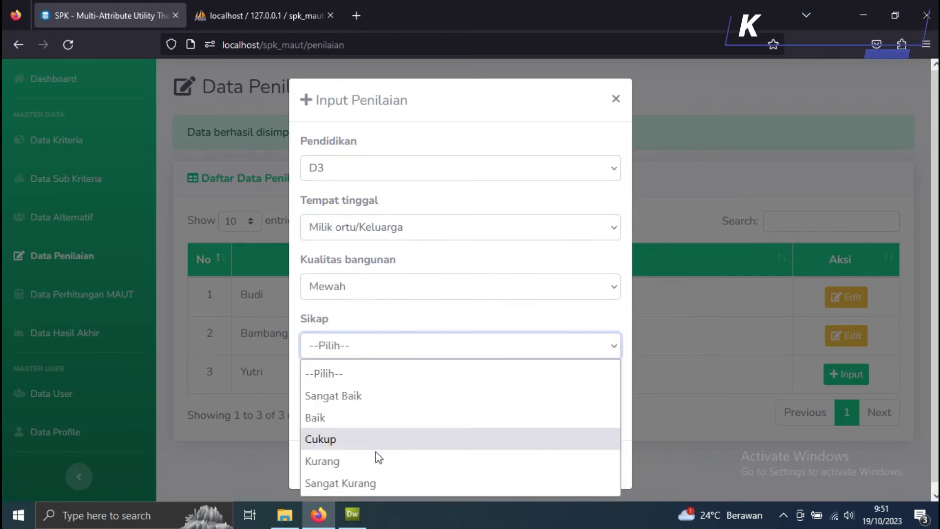
{"action": "left_click", "coordinate": [374, 462]}
{"action": "left_click", "coordinate": [528, 408]}
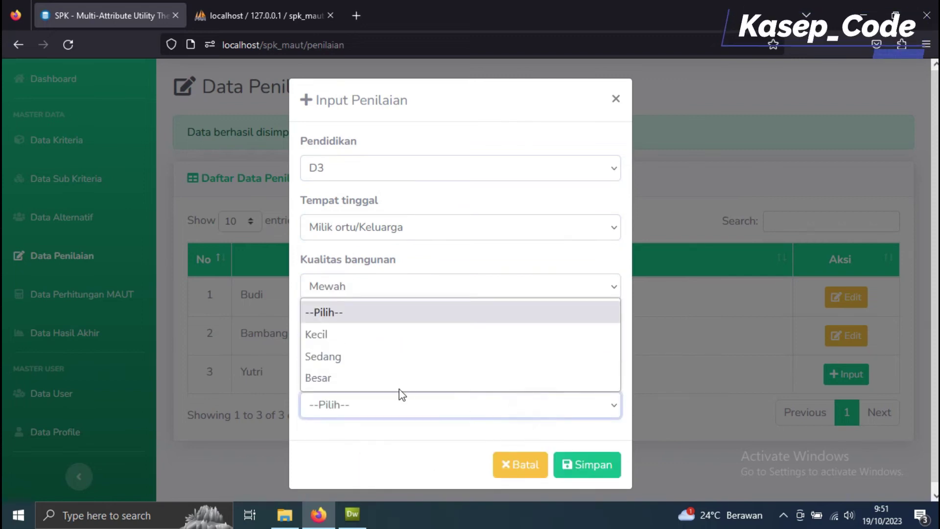
{"action": "left_click", "coordinate": [382, 378]}
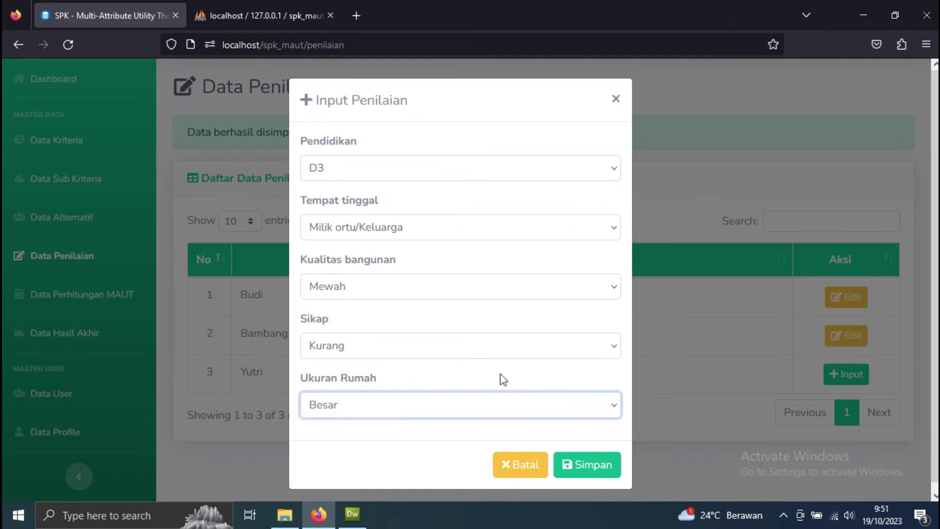
{"action": "left_click", "coordinate": [587, 471]}
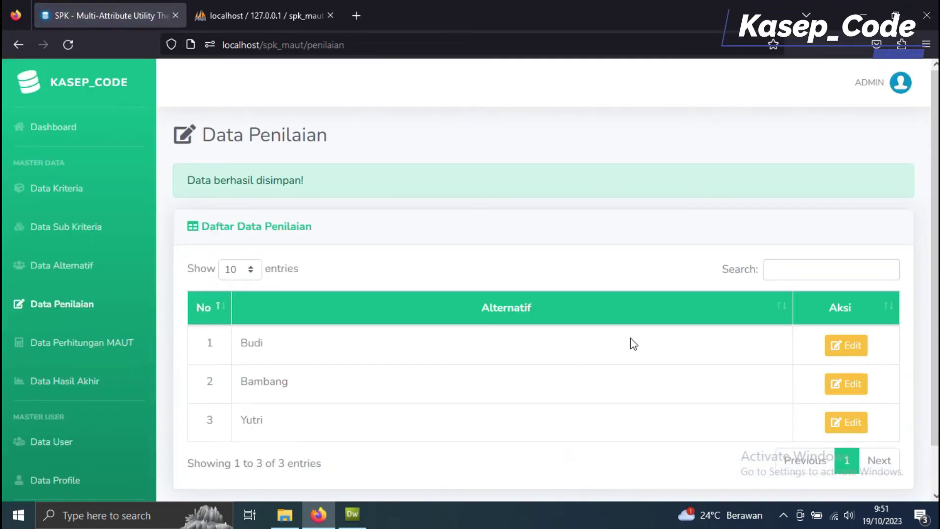
{"action": "scroll", "coordinate": [812, 321], "scroll_direction": "down", "scroll_amount": 1}
Step: Edit the third alternative's Kualitas bangunan to Semi Permanen and update the assessment
{"action": "left_click", "coordinate": [844, 383]}
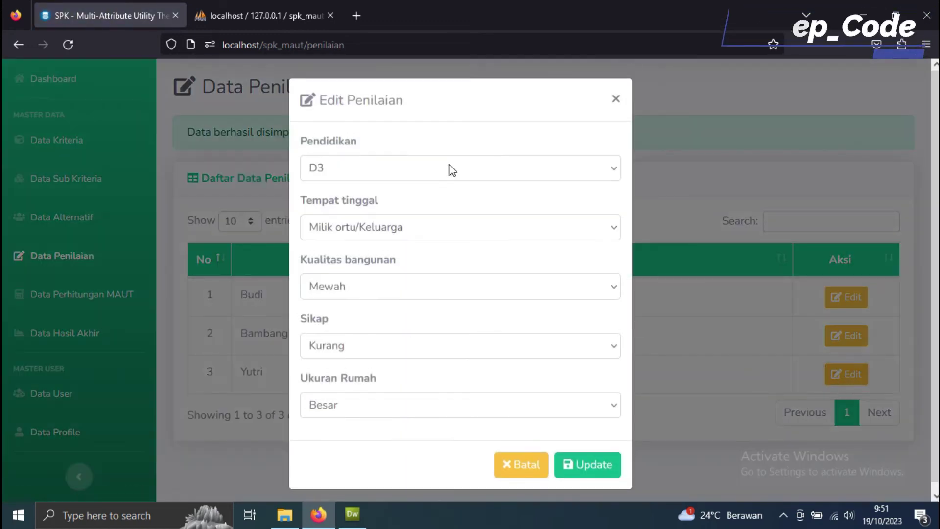
{"action": "left_click", "coordinate": [485, 293]}
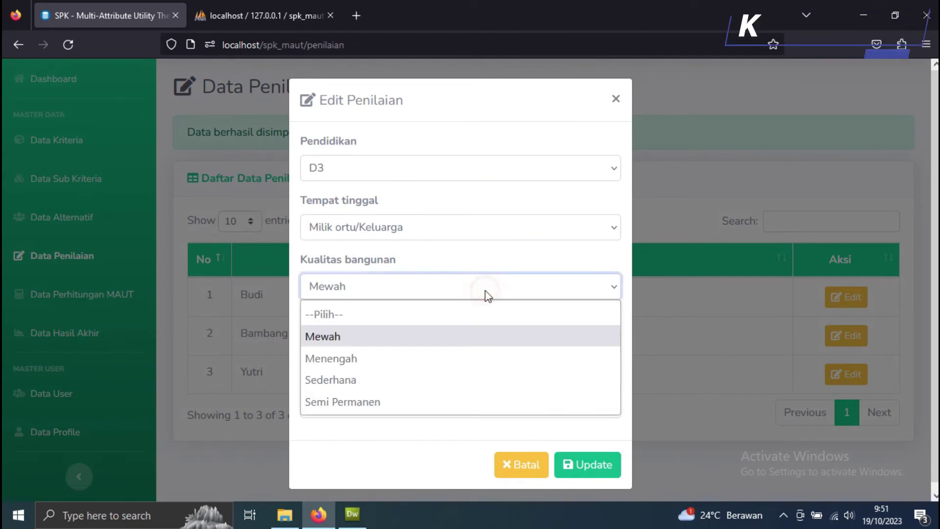
{"action": "left_click", "coordinate": [424, 405]}
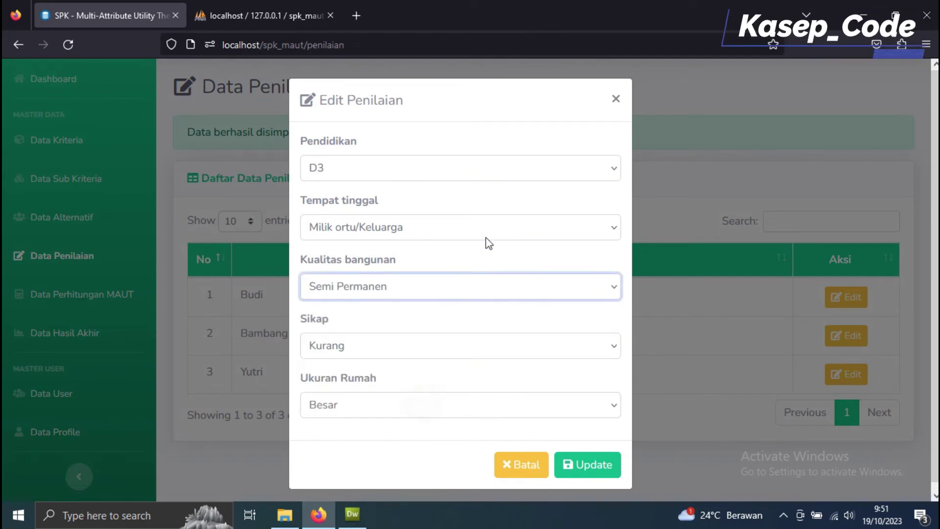
{"action": "left_click", "coordinate": [569, 466]}
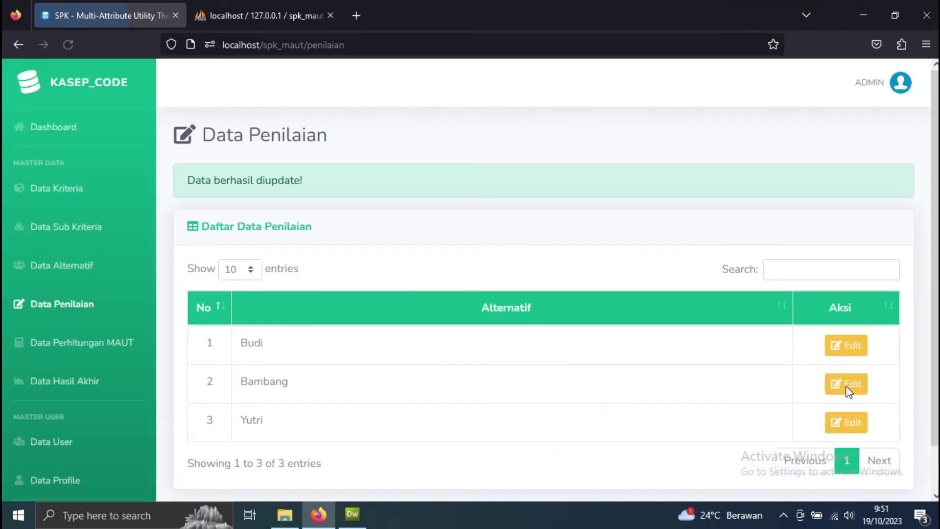
{"action": "scroll", "coordinate": [307, 196], "scroll_direction": "down", "scroll_amount": 2}
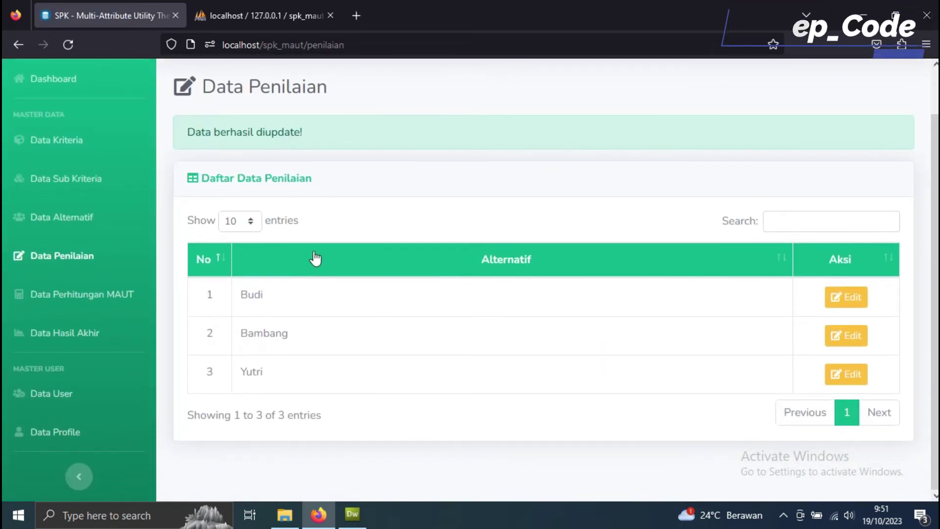
{"action": "left_click", "coordinate": [111, 295]}
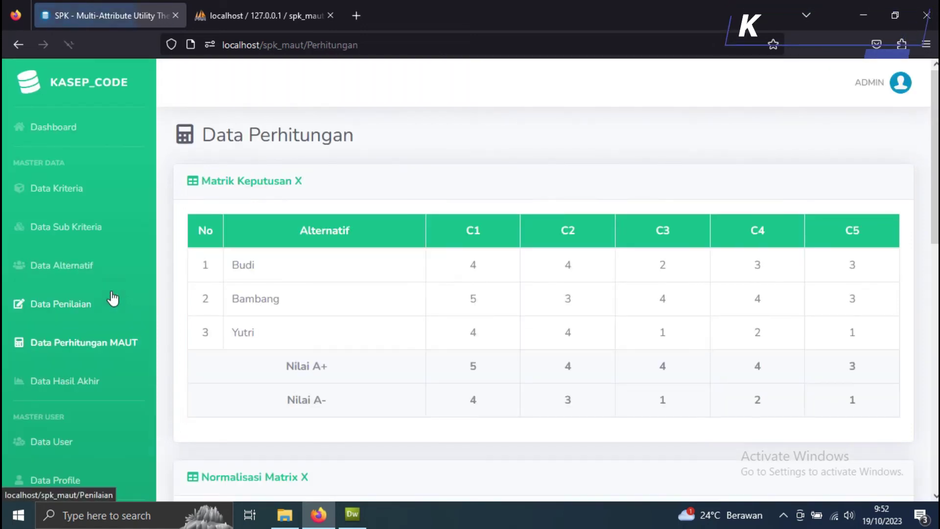
Step: Review the Matrik Keputusan X and Normalisasi Matrix X tables on the MAUT calculation page
{"action": "scroll", "coordinate": [428, 321], "scroll_direction": "down", "scroll_amount": 8}
{"action": "scroll", "coordinate": [465, 313], "scroll_direction": "up", "scroll_amount": 8}
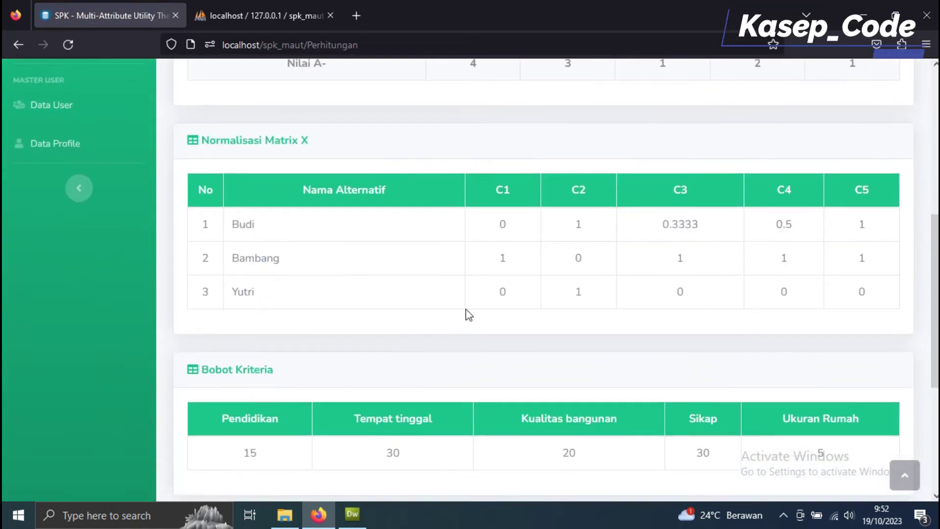
{"action": "left_click_drag", "start_coordinate": [341, 183], "coordinate": [198, 178]}
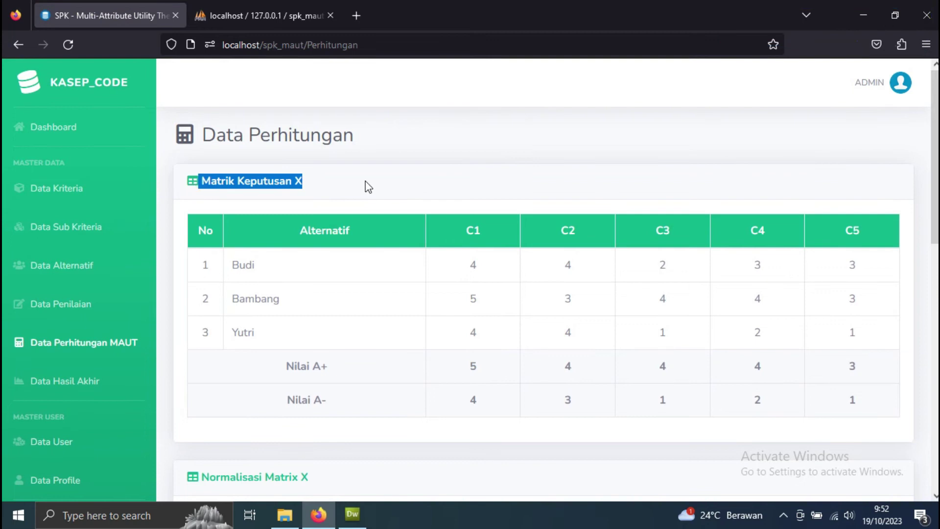
{"action": "left_click", "coordinate": [413, 178]}
{"action": "scroll", "coordinate": [396, 249], "scroll_direction": "down", "scroll_amount": 3}
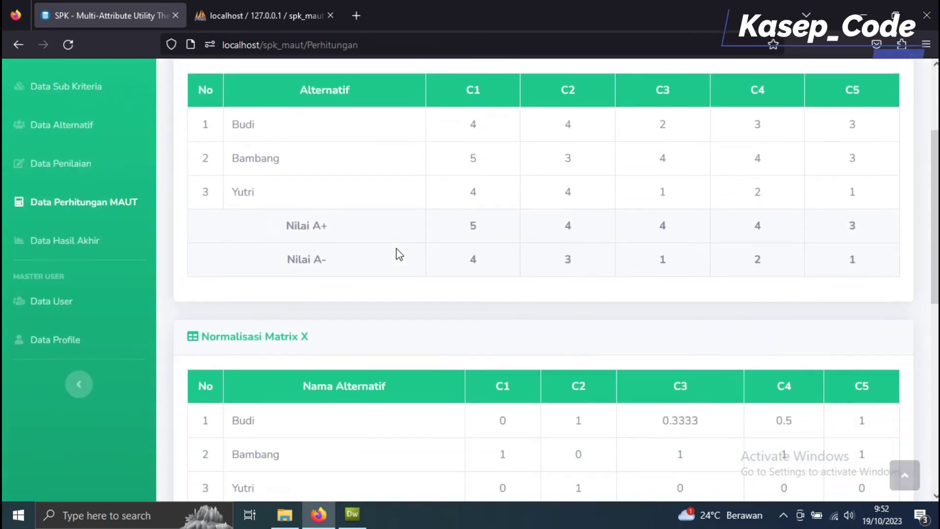
{"action": "left_click_drag", "start_coordinate": [464, 134], "coordinate": [875, 267]}
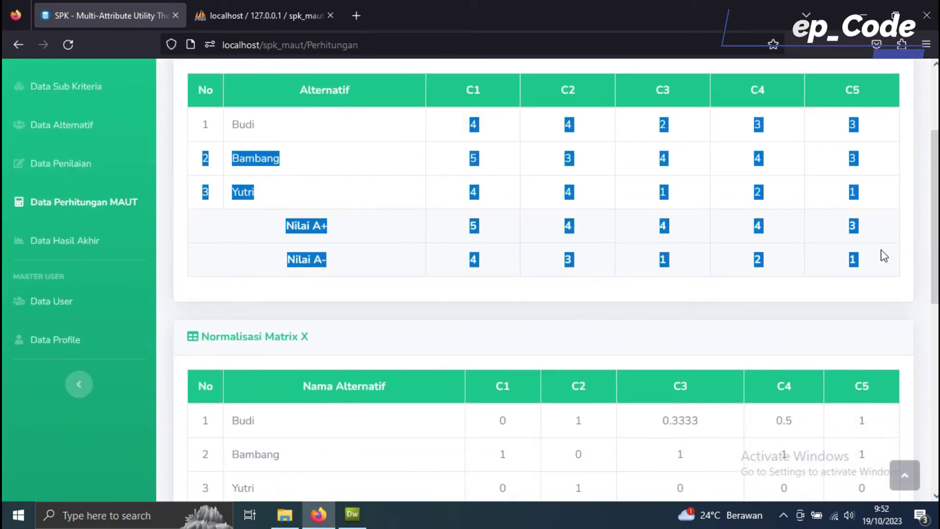
{"action": "left_click", "coordinate": [479, 288]}
{"action": "left_click_drag", "start_coordinate": [340, 344], "coordinate": [194, 337]}
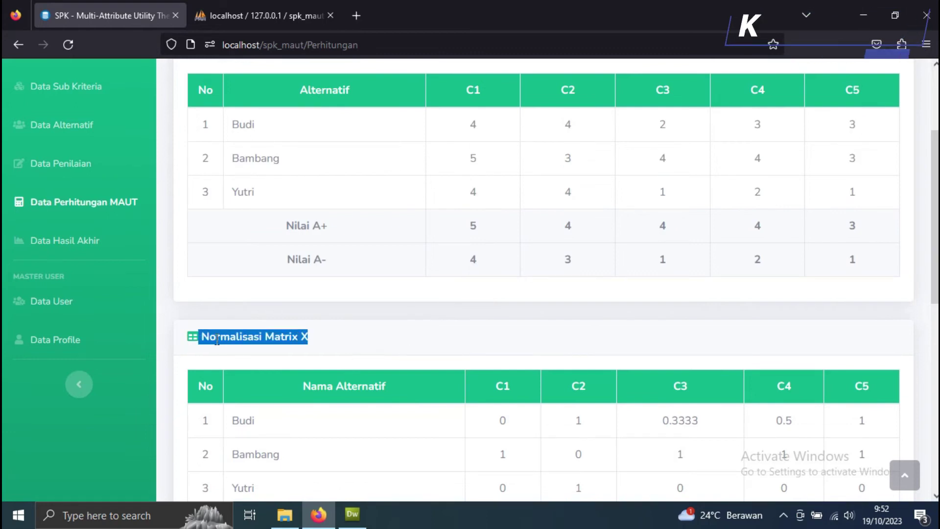
{"action": "scroll", "coordinate": [345, 353], "scroll_direction": "down", "scroll_amount": 2}
{"action": "left_click", "coordinate": [361, 361]}
Step: Review the weighted preference table, then view the final ranking scores 70, 56.666 and 30
{"action": "scroll", "coordinate": [375, 363], "scroll_direction": "down", "scroll_amount": 2}
{"action": "scroll", "coordinate": [379, 363], "scroll_direction": "down", "scroll_amount": 2}
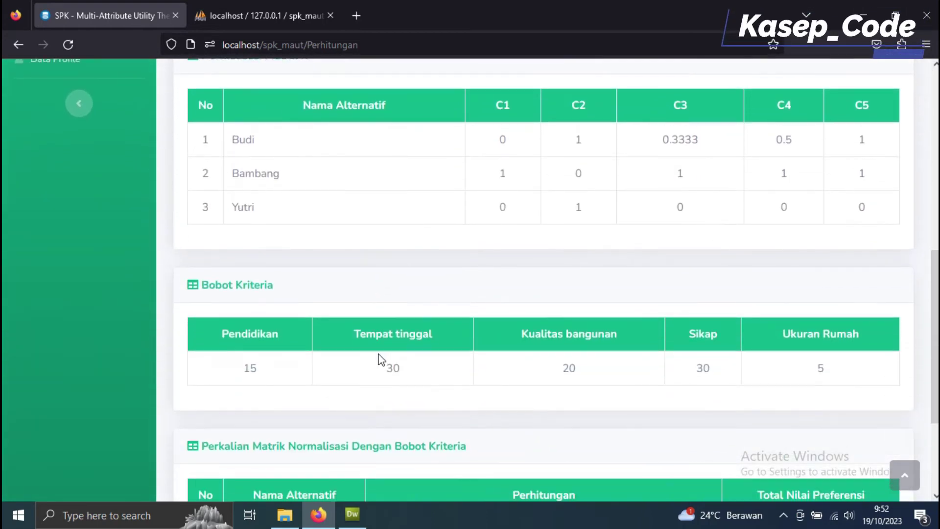
{"action": "scroll", "coordinate": [445, 288], "scroll_direction": "down", "scroll_amount": 3}
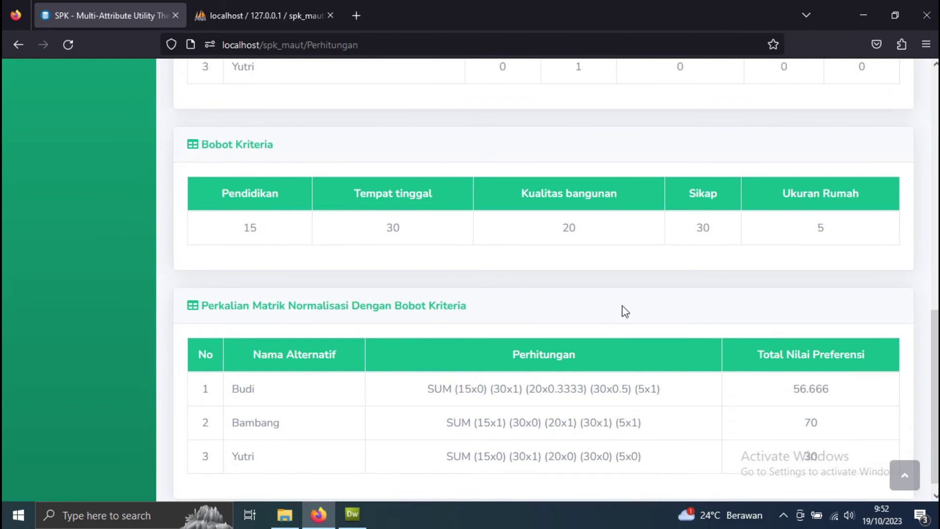
{"action": "scroll", "coordinate": [625, 312], "scroll_direction": "down", "scroll_amount": 1}
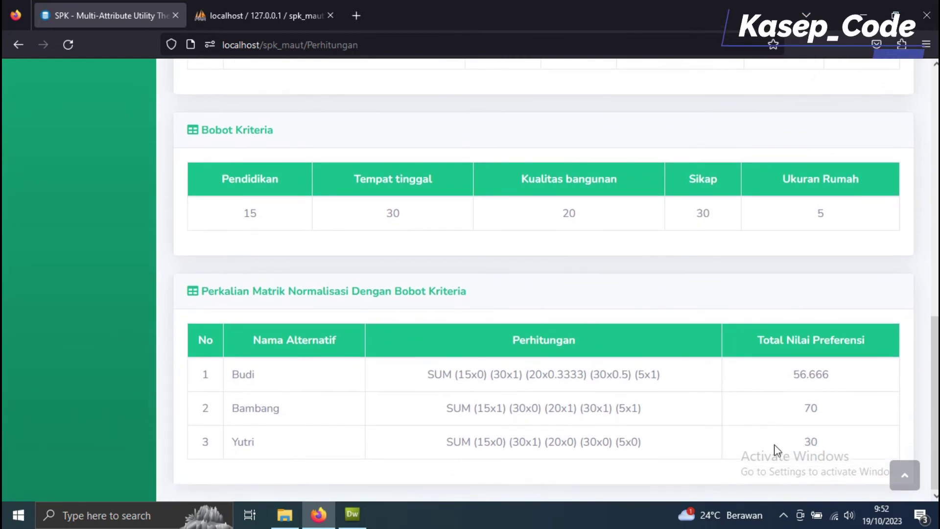
{"action": "left_click_drag", "start_coordinate": [512, 400], "coordinate": [206, 338]}
{"action": "left_click", "coordinate": [410, 291]}
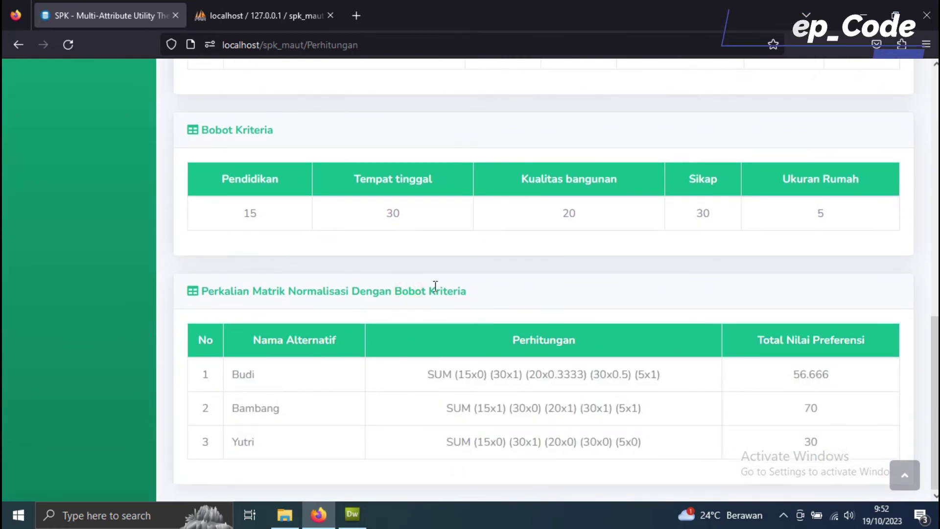
{"action": "scroll", "coordinate": [471, 328], "scroll_direction": "up", "scroll_amount": 15}
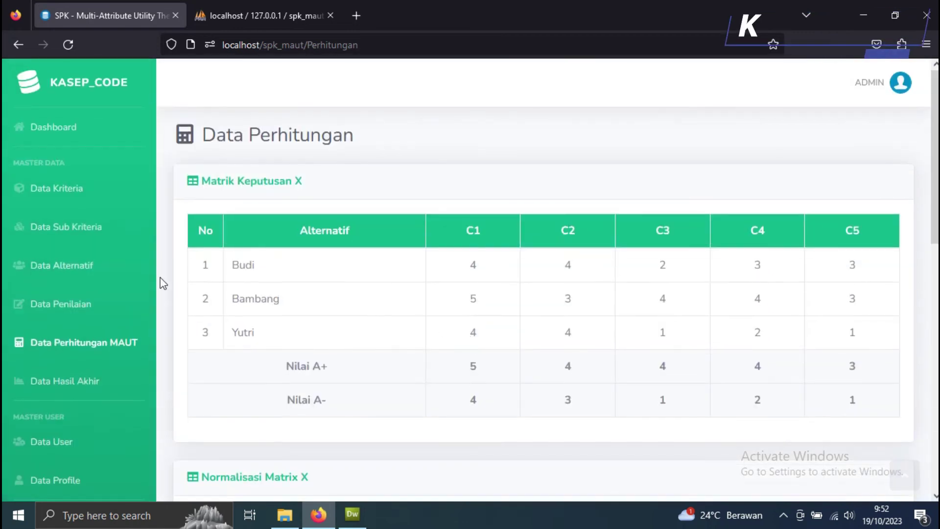
{"action": "left_click", "coordinate": [89, 381]}
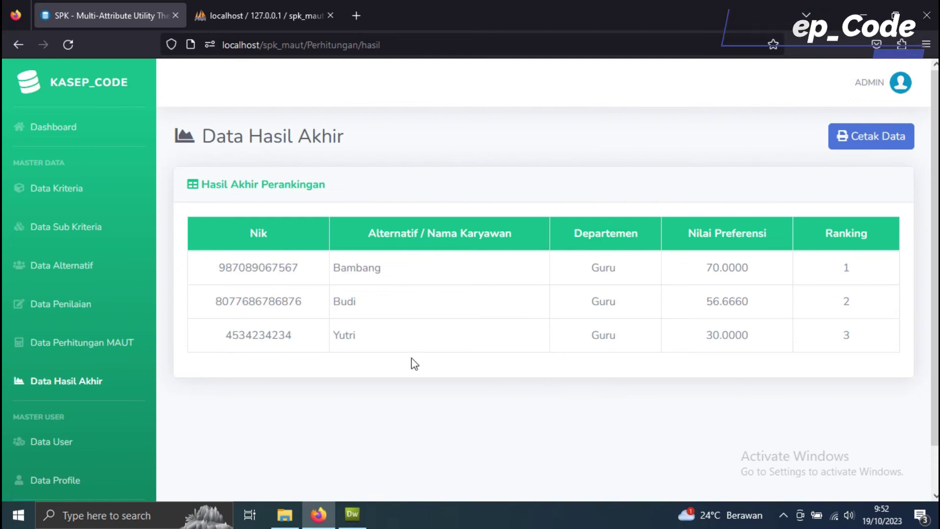
Step: Scroll through the Data Hasil Akhir rankings and go to the Data User account list
{"action": "left_click", "coordinate": [392, 268]}
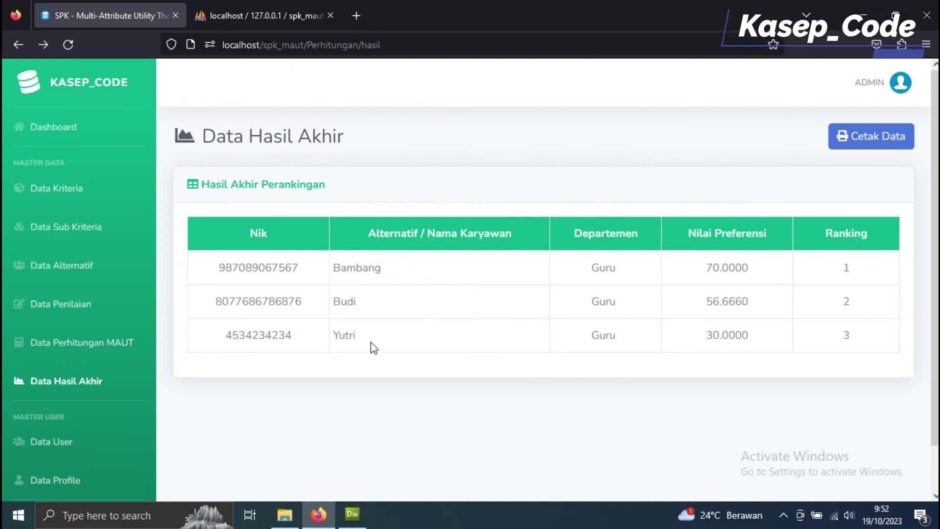
{"action": "scroll", "coordinate": [161, 378], "scroll_direction": "down", "scroll_amount": 2}
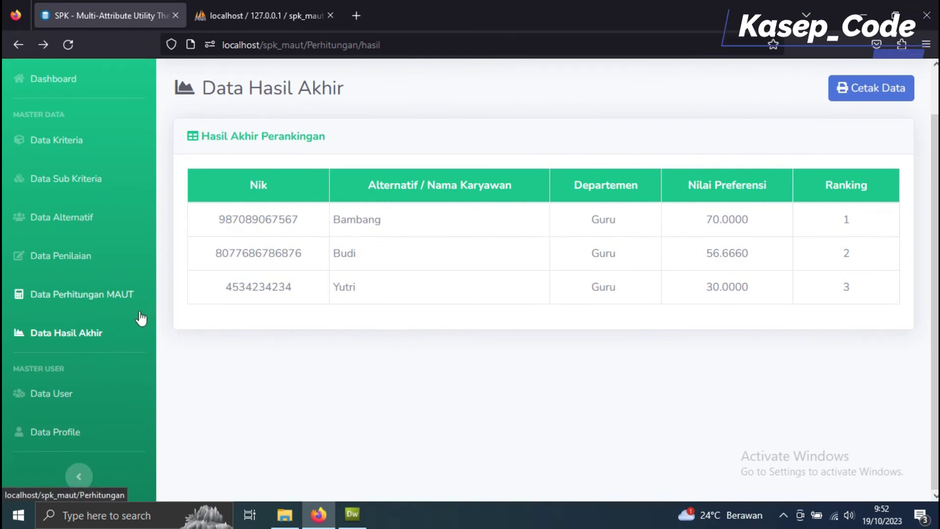
{"action": "scroll", "coordinate": [120, 278], "scroll_direction": "up", "scroll_amount": 2}
{"action": "scroll", "coordinate": [120, 281], "scroll_direction": "down", "scroll_amount": 2}
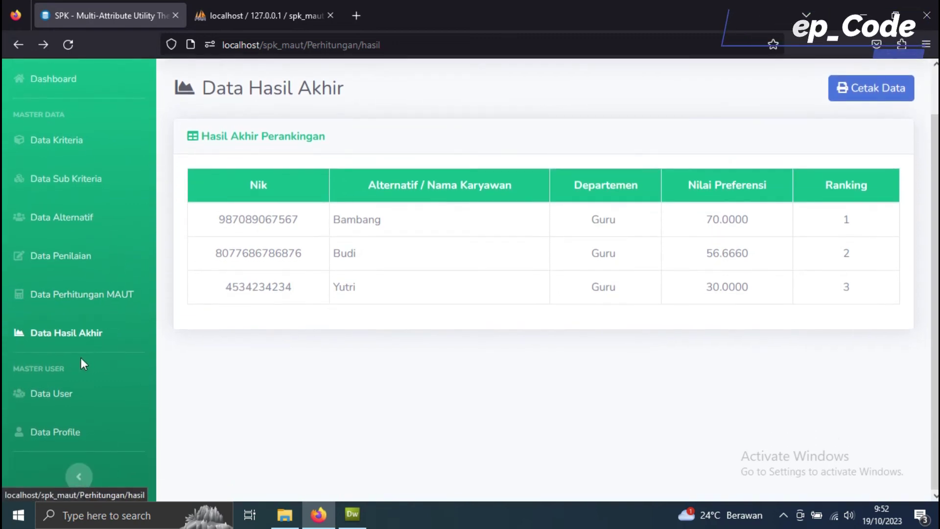
{"action": "left_click", "coordinate": [58, 397]}
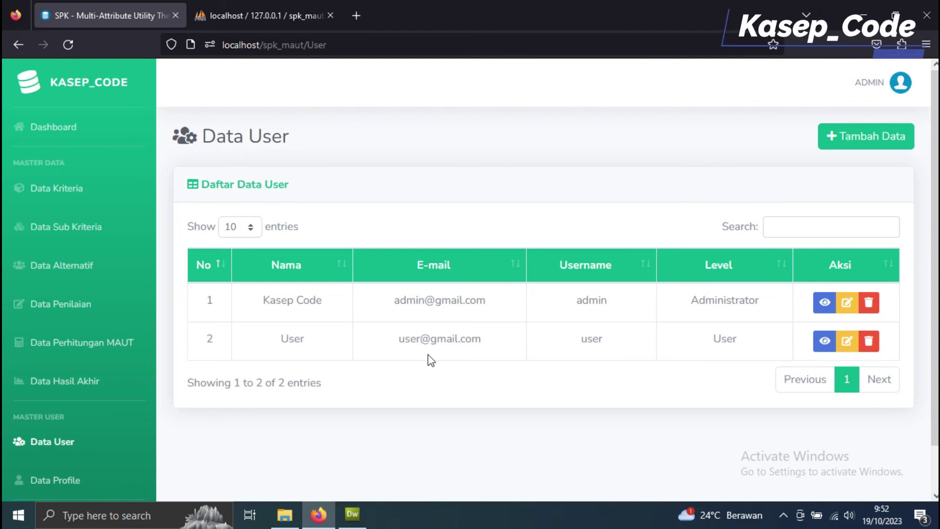
Step: Append extra text to the admin's Nama Lengkap in Data Profile and save the update
{"action": "scroll", "coordinate": [126, 426], "scroll_direction": "down", "scroll_amount": 1}
{"action": "left_click", "coordinate": [72, 436]}
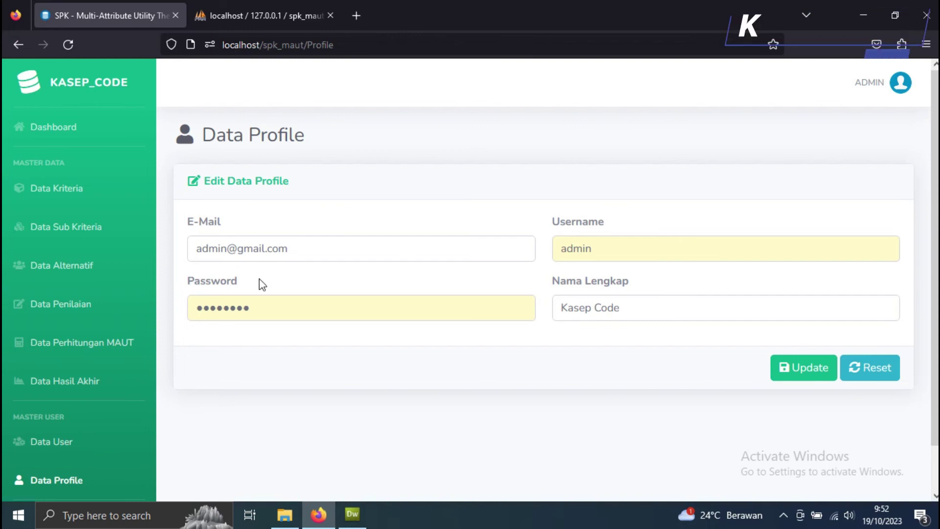
{"action": "left_click", "coordinate": [641, 308]}
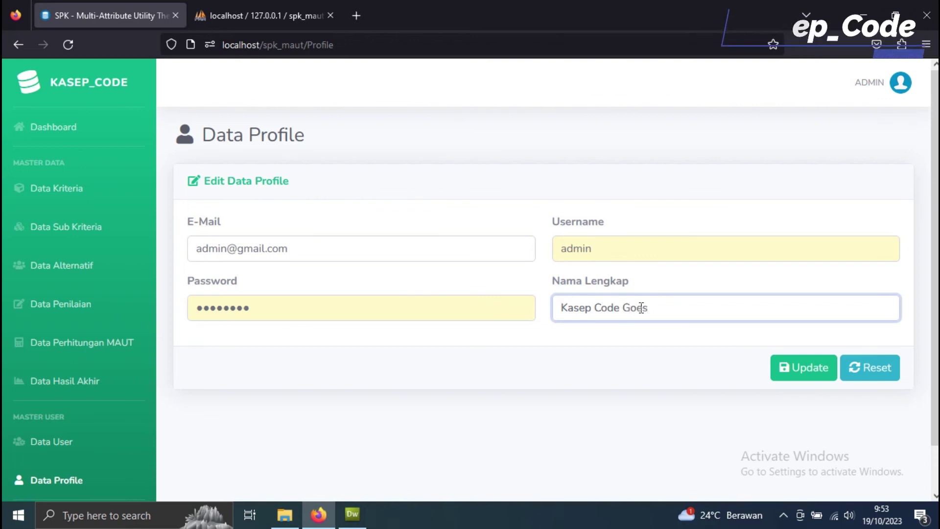
{"action": "type", "text": "Gods Success"}
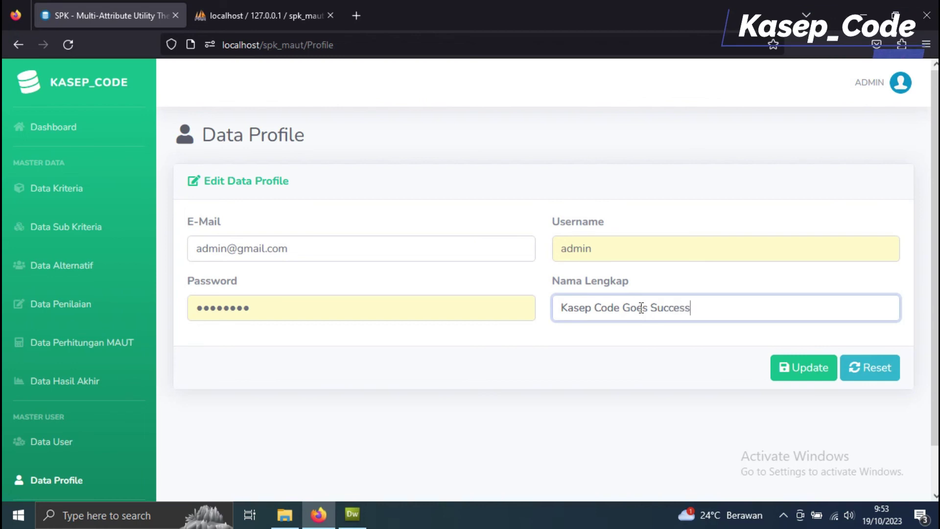
{"action": "left_click", "coordinate": [810, 372]}
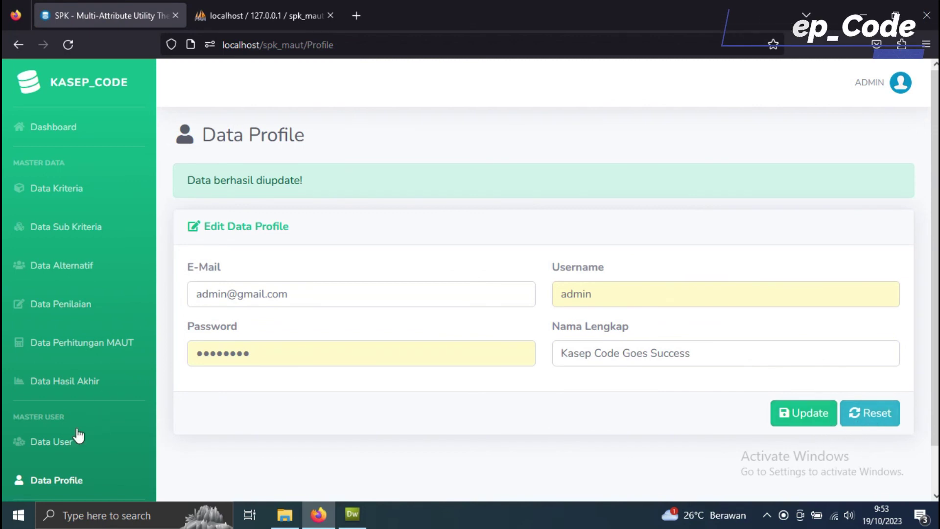
{"action": "left_click", "coordinate": [60, 441]}
Step: Log out of the admin account and sign in with the User-level account's credentials
{"action": "left_click", "coordinate": [902, 96]}
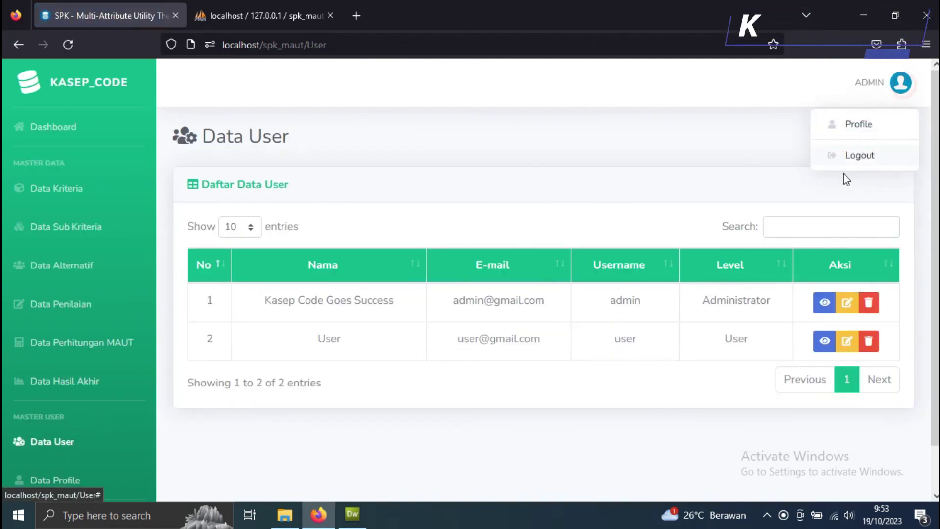
{"action": "left_click", "coordinate": [841, 154]}
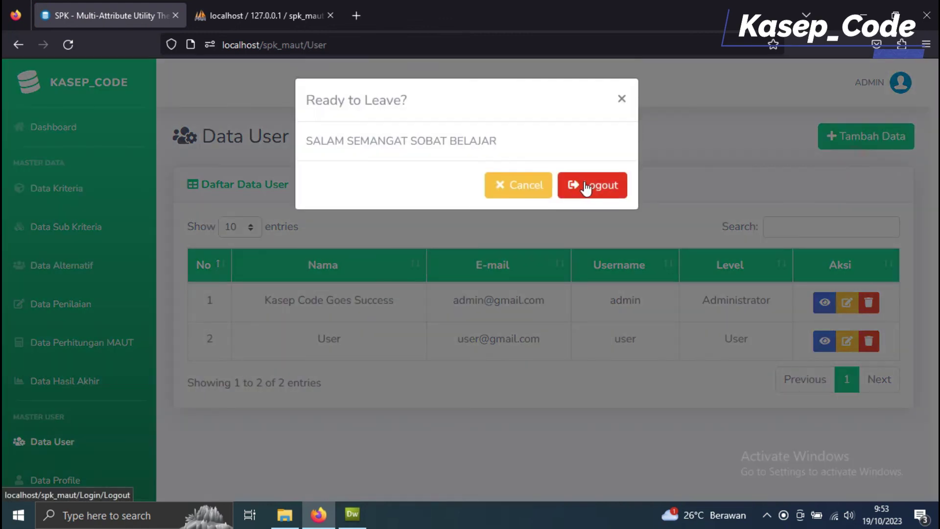
{"action": "left_click", "coordinate": [586, 188]}
{"action": "left_click", "coordinate": [248, 320]}
{"action": "key", "text": "Escape"}
{"action": "type", "text": "user"}
{"action": "key", "text": "Tab"}
{"action": "type", "text": "user"}
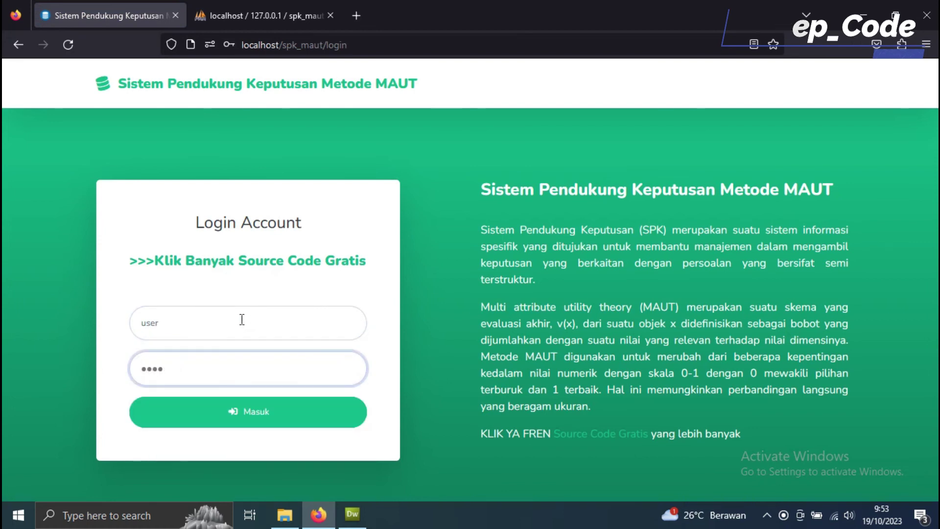
{"action": "left_click", "coordinate": [248, 413]}
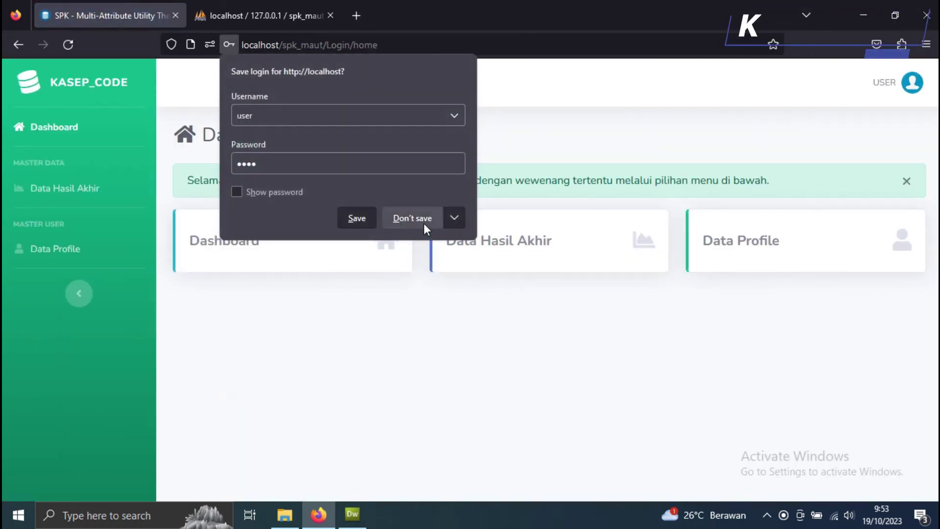
{"action": "left_click", "coordinate": [424, 223]}
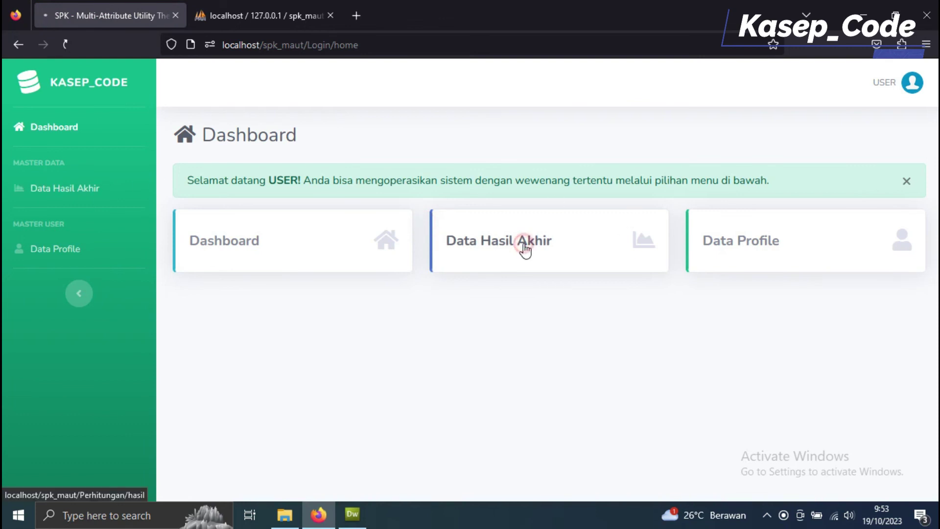
Step: As the User-level account, view Data Hasil Akhir and return to the Dashboard
{"action": "left_click", "coordinate": [518, 246]}
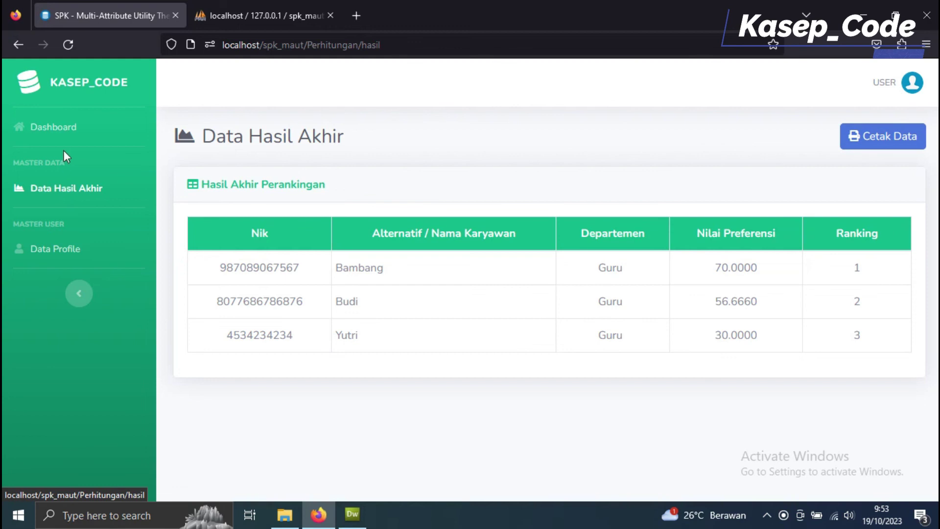
{"action": "left_click", "coordinate": [60, 133]}
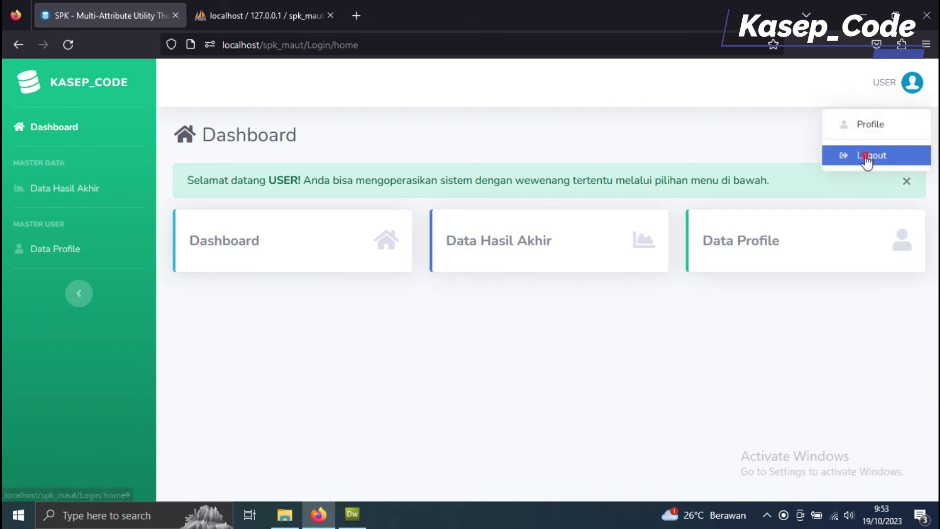
{"action": "left_click", "coordinate": [869, 155]}
Step: Confirm logging out of the User account in the Ready to Leave? dialog
{"action": "left_click", "coordinate": [608, 185]}
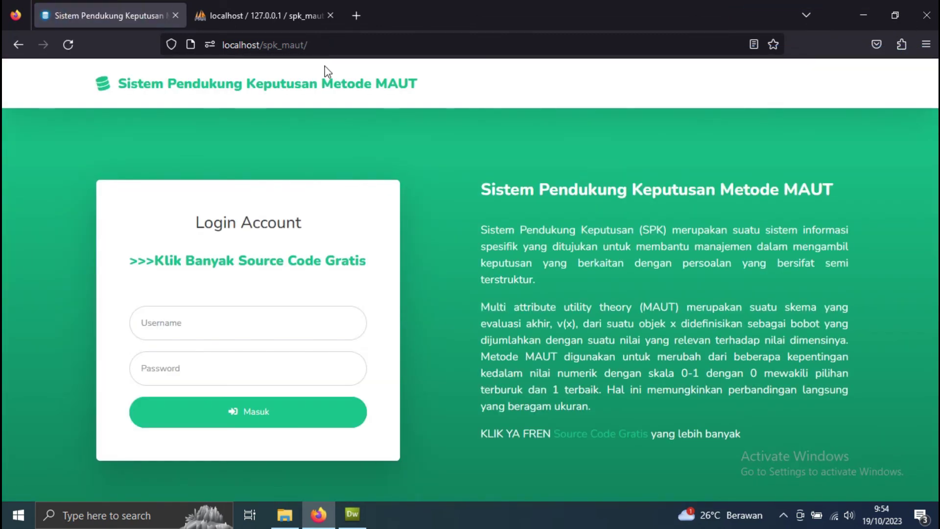